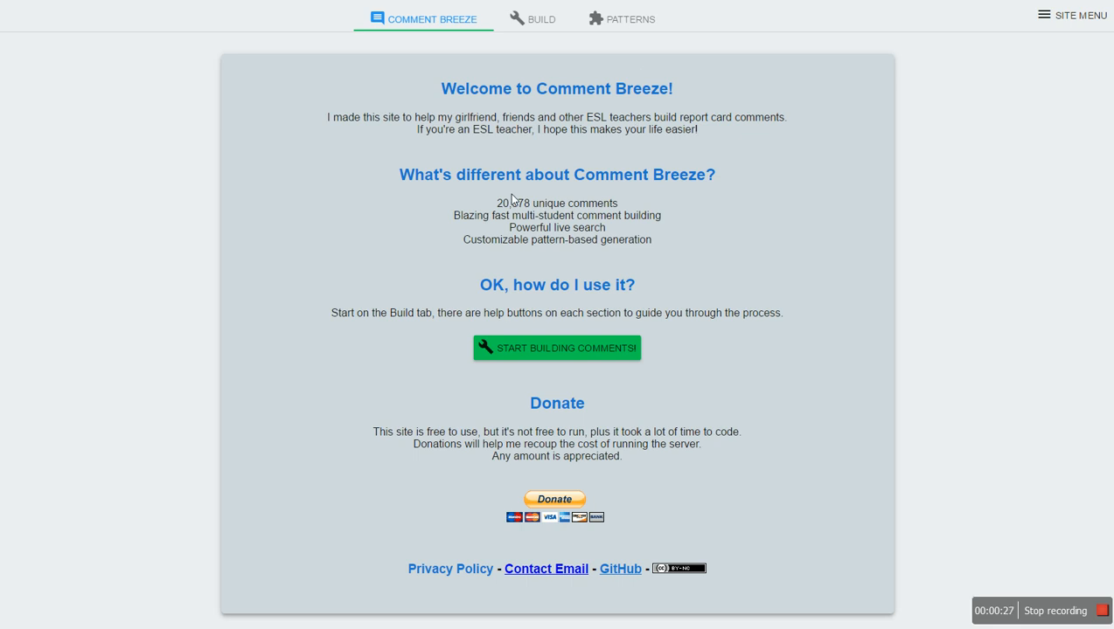
Step: Open the Build page for composing student comments
left_click(535, 23)
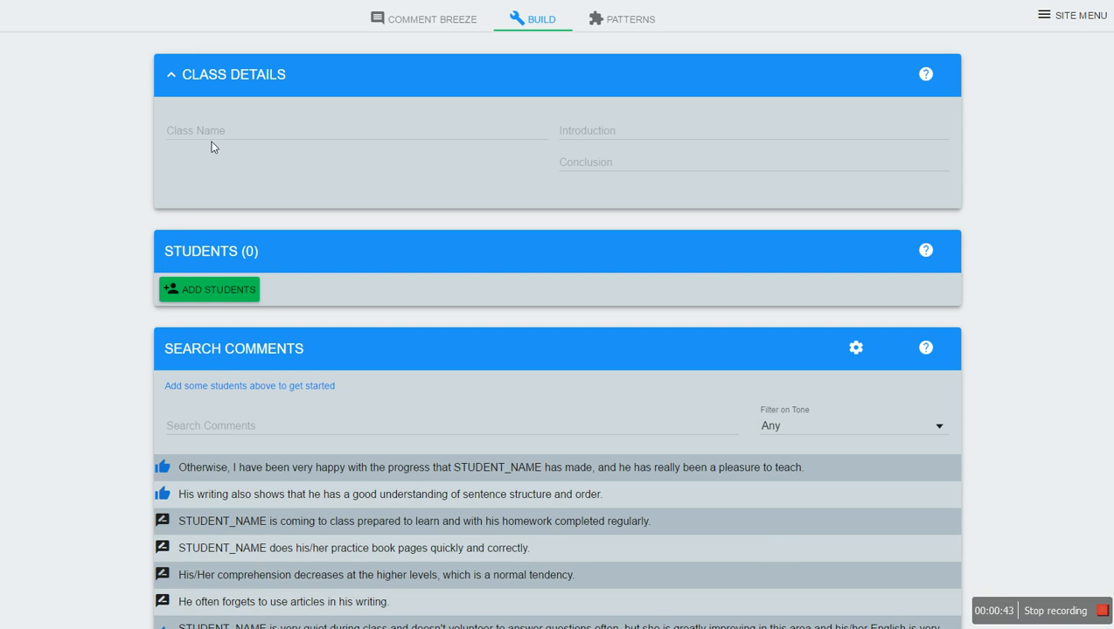
left_click(222, 134)
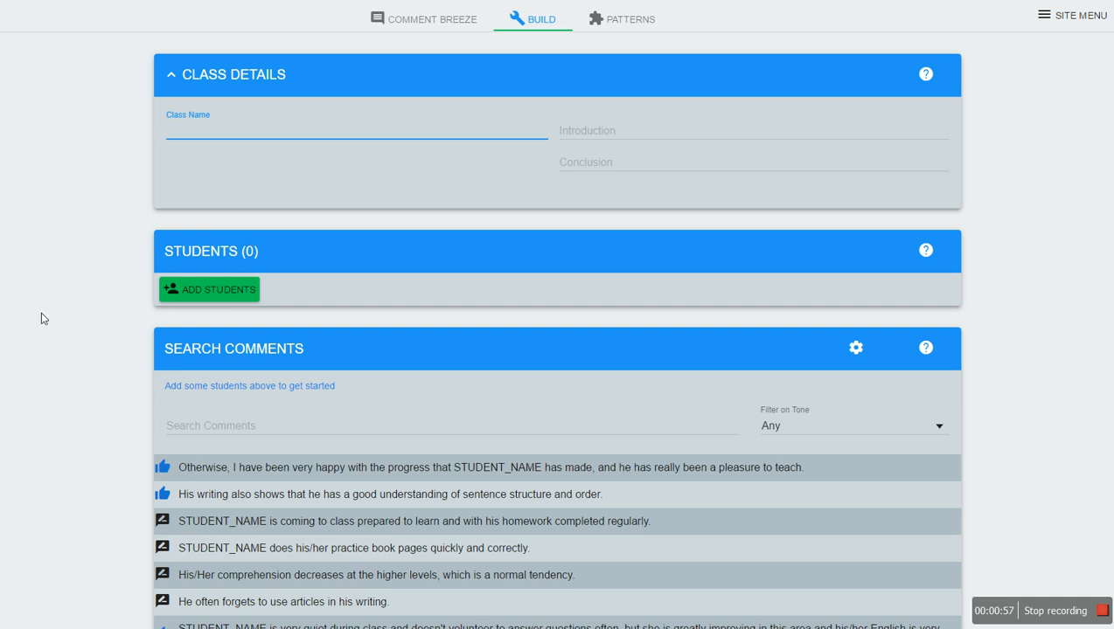
Step: Page back and forth through the first pages of the comment library to examine the available comments
scroll(75, 354, "down", 4)
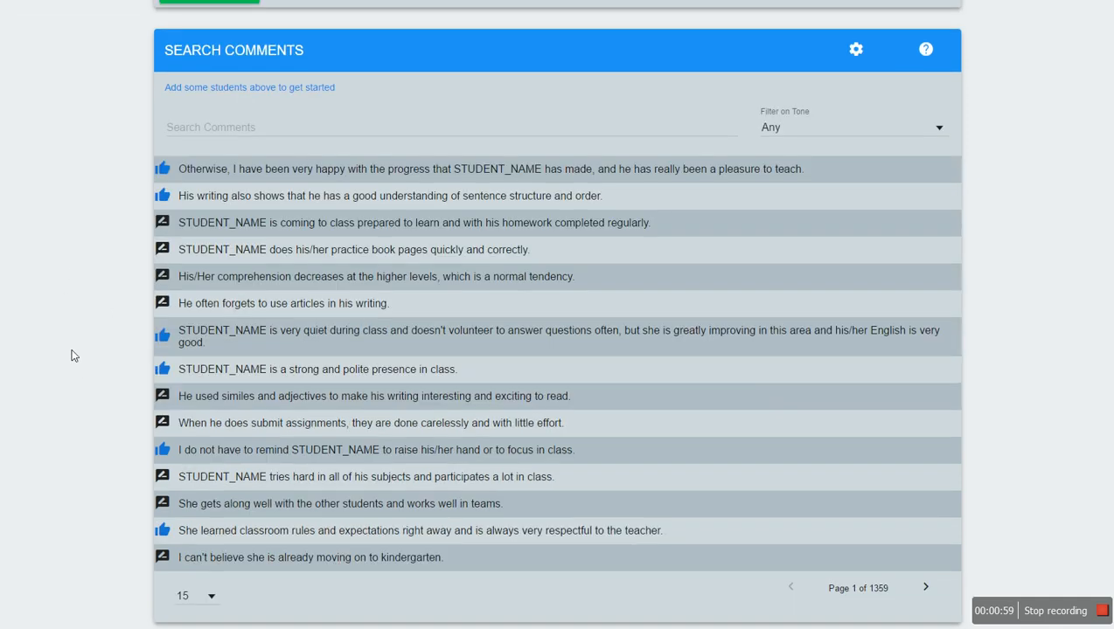
left_click(925, 589)
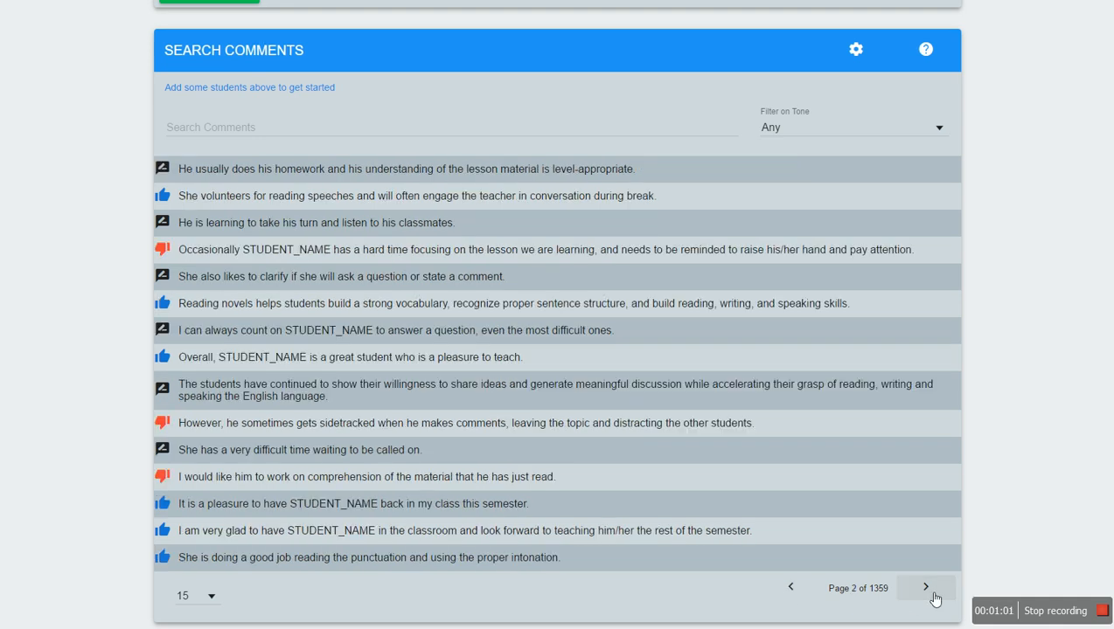
left_click(925, 590)
left_click(926, 589)
left_click(926, 604)
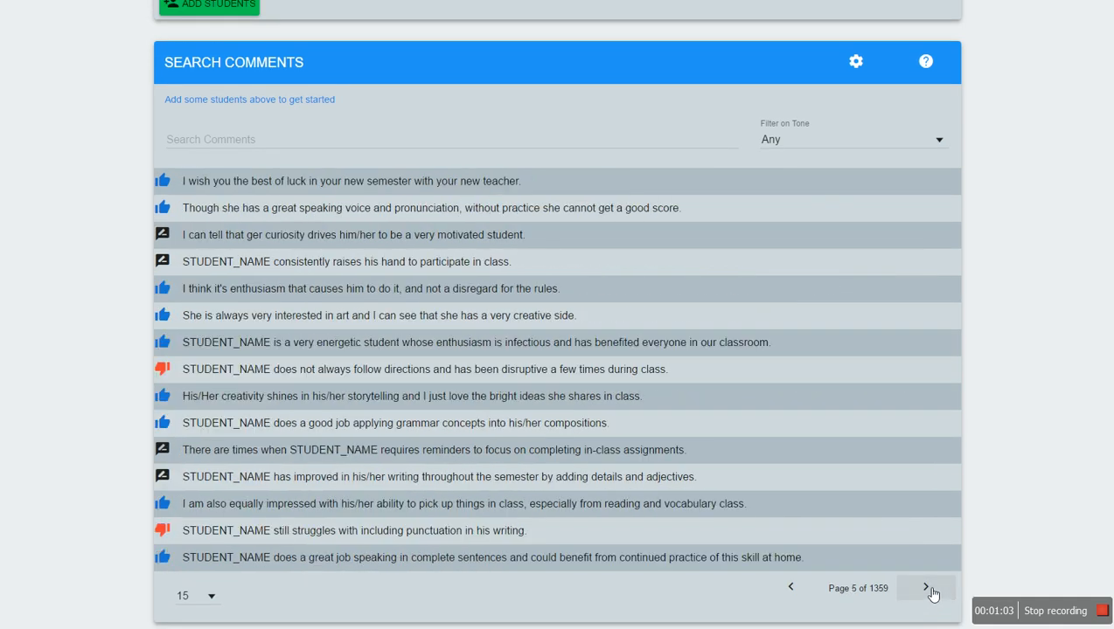
left_click(929, 593)
left_click(931, 601)
left_click(791, 600)
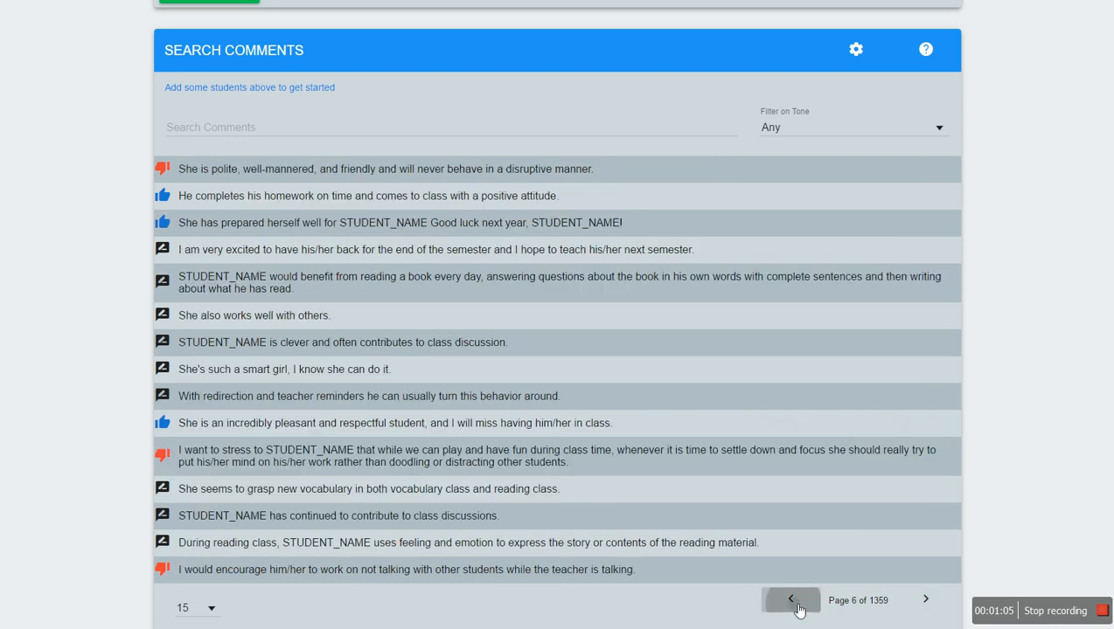
left_click(791, 600)
scroll(254, 437, "up", 4)
left_click(170, 408)
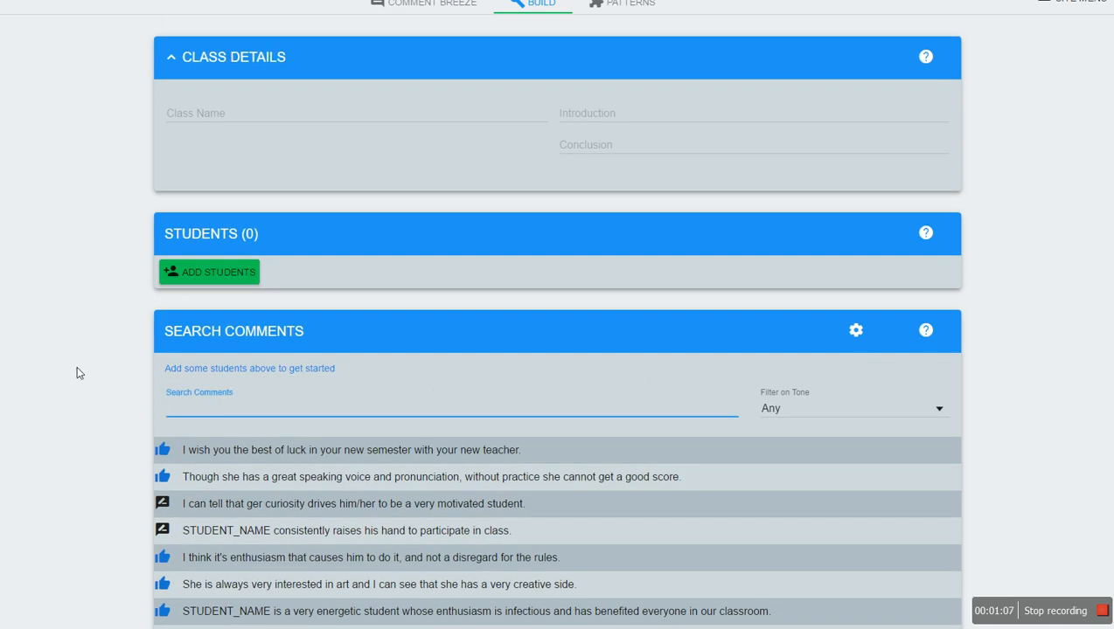
scroll(77, 373, "down", 3)
left_click(925, 590)
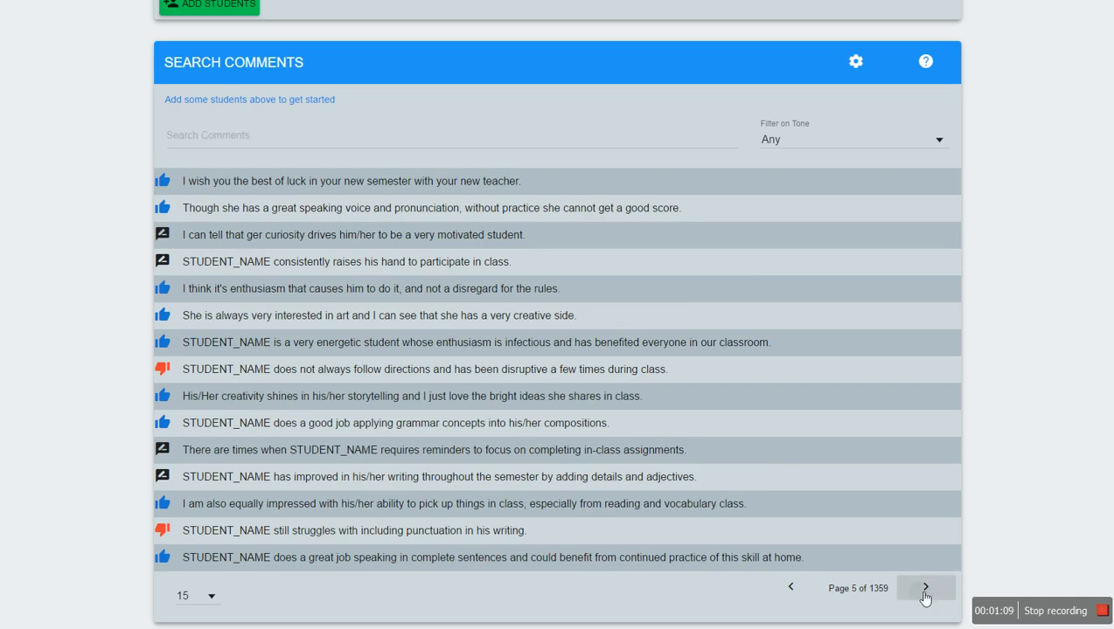
left_click(932, 610)
left_click(929, 610)
left_click(928, 609)
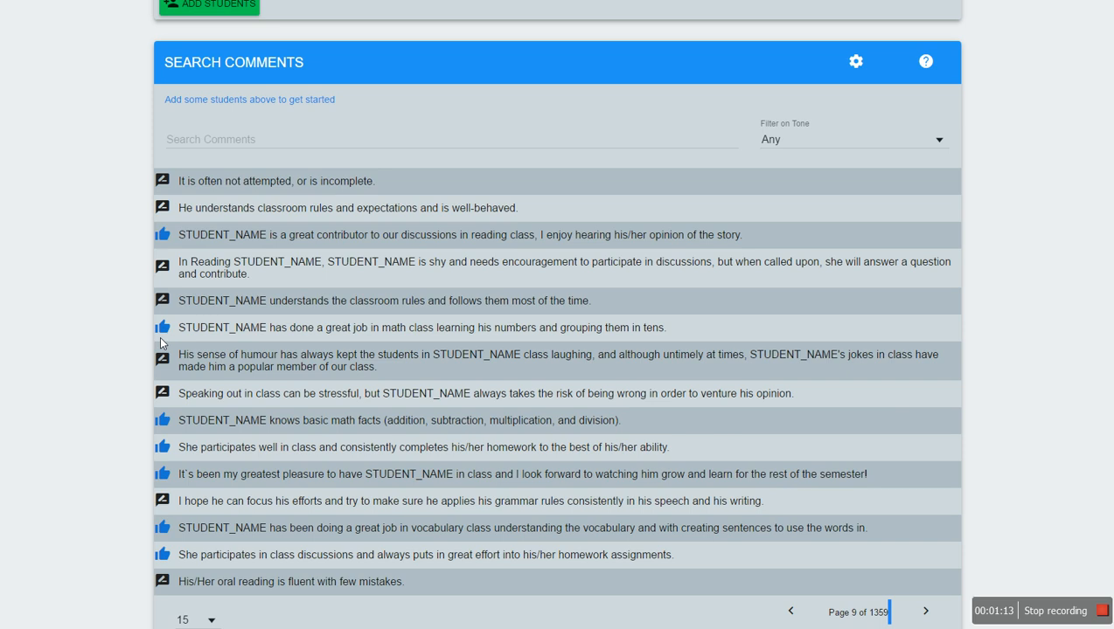
Step: Set the class name to "English class" in the class details
scroll(175, 345, "up", 4)
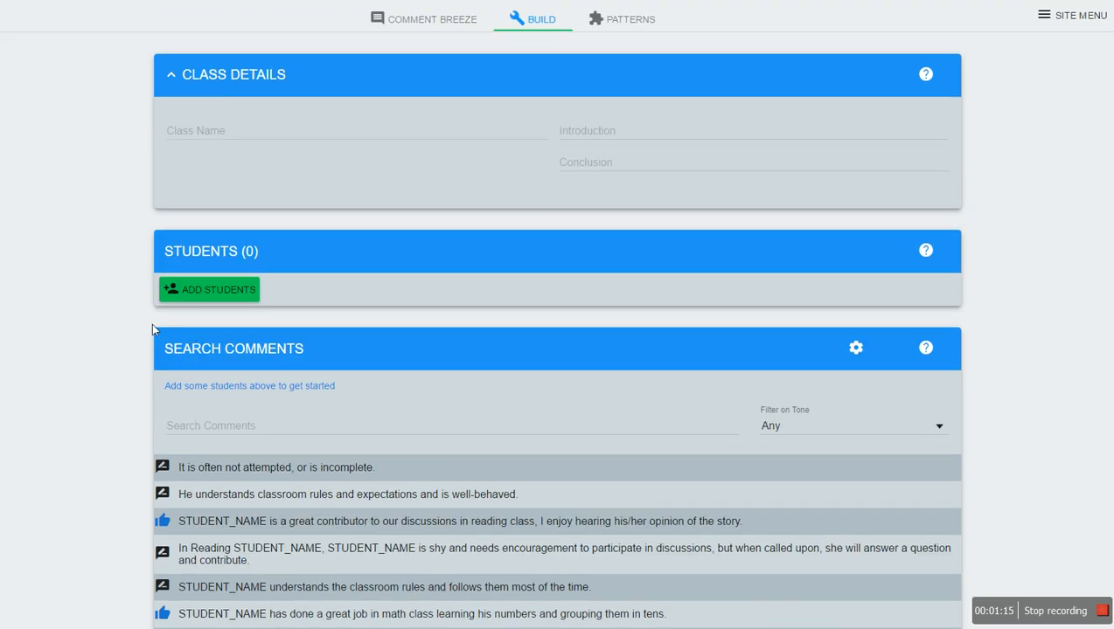
left_click(228, 140)
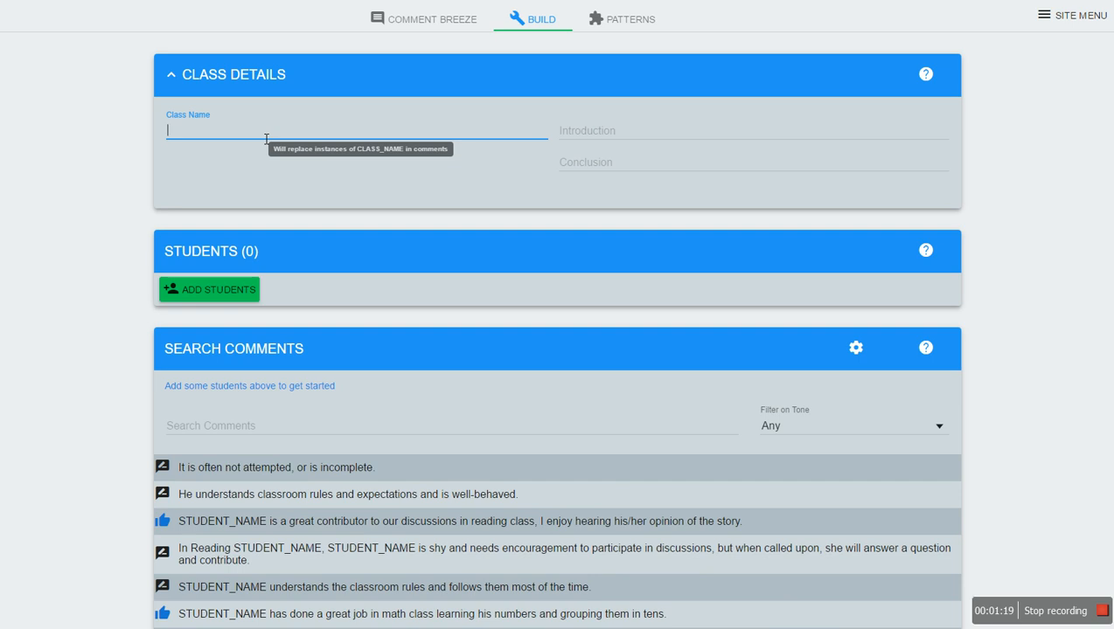
type("English class")
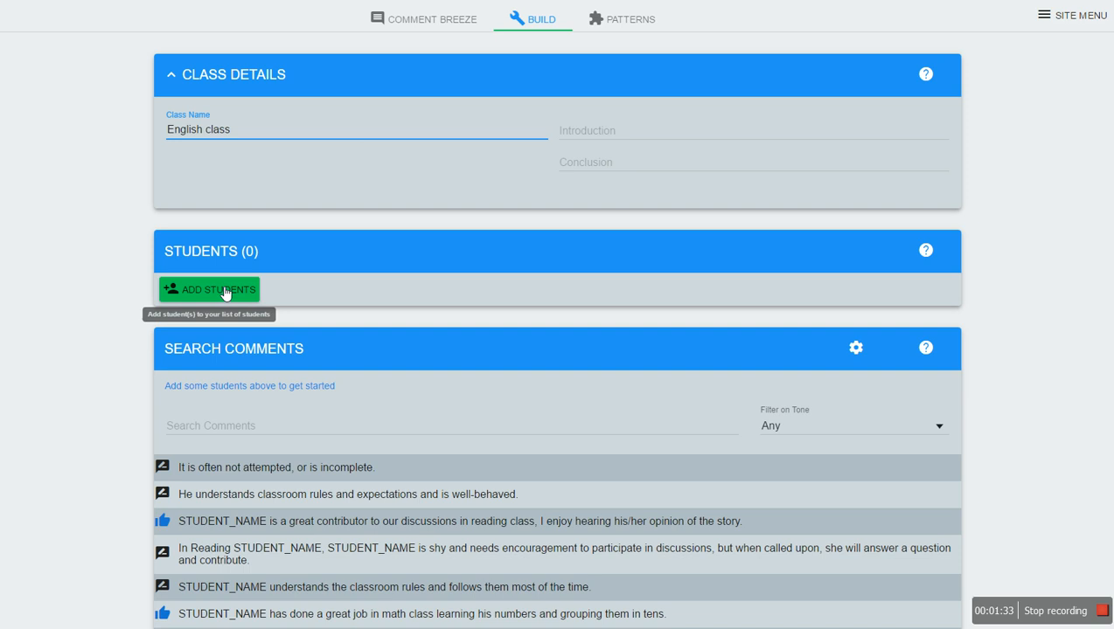
Step: Add one male student with a blank comment, entering the student's name, and finish adding students
left_click(219, 288)
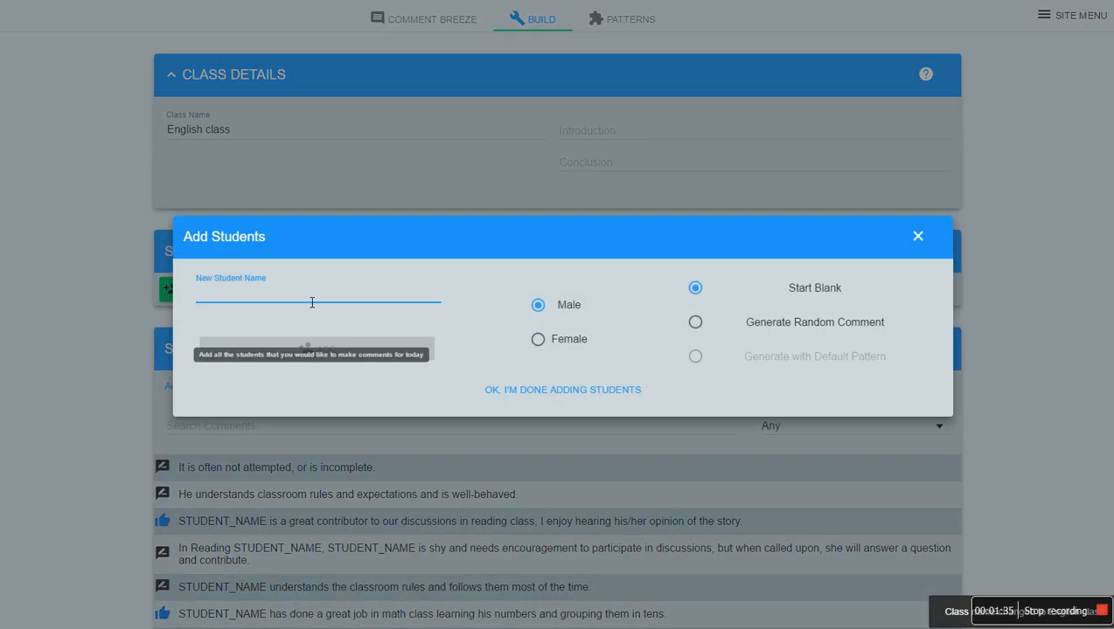
type("Alex")
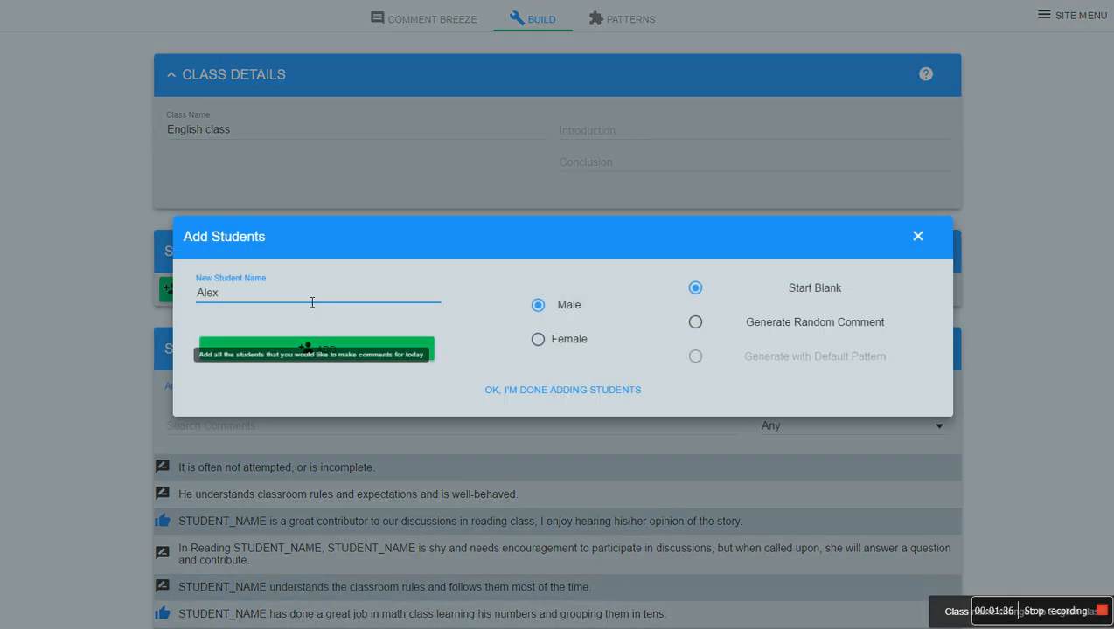
left_click(313, 348)
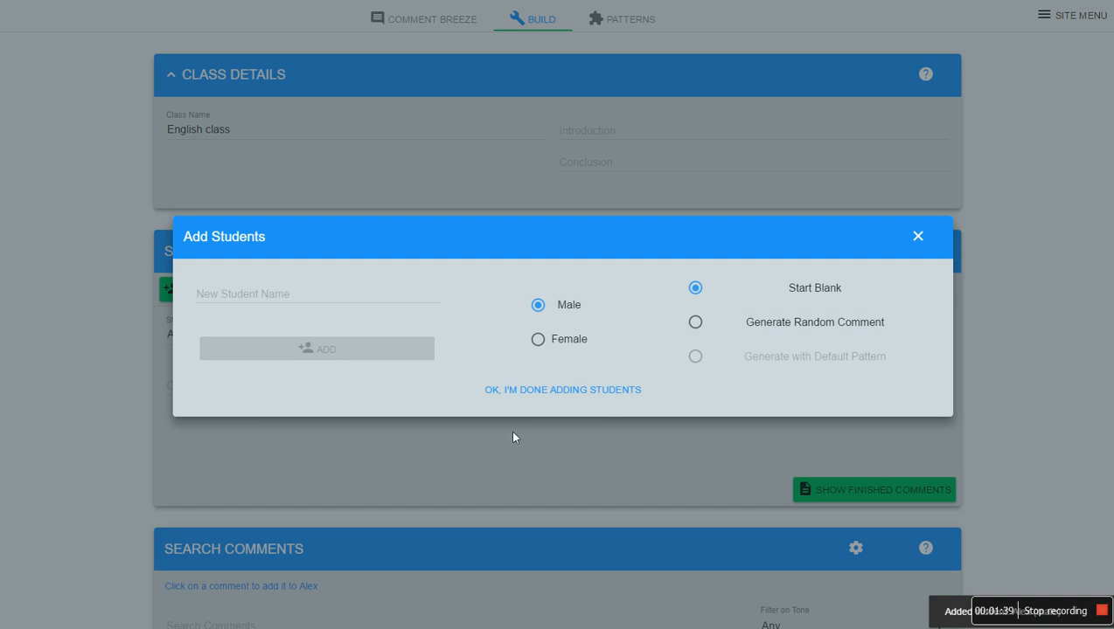
left_click(556, 395)
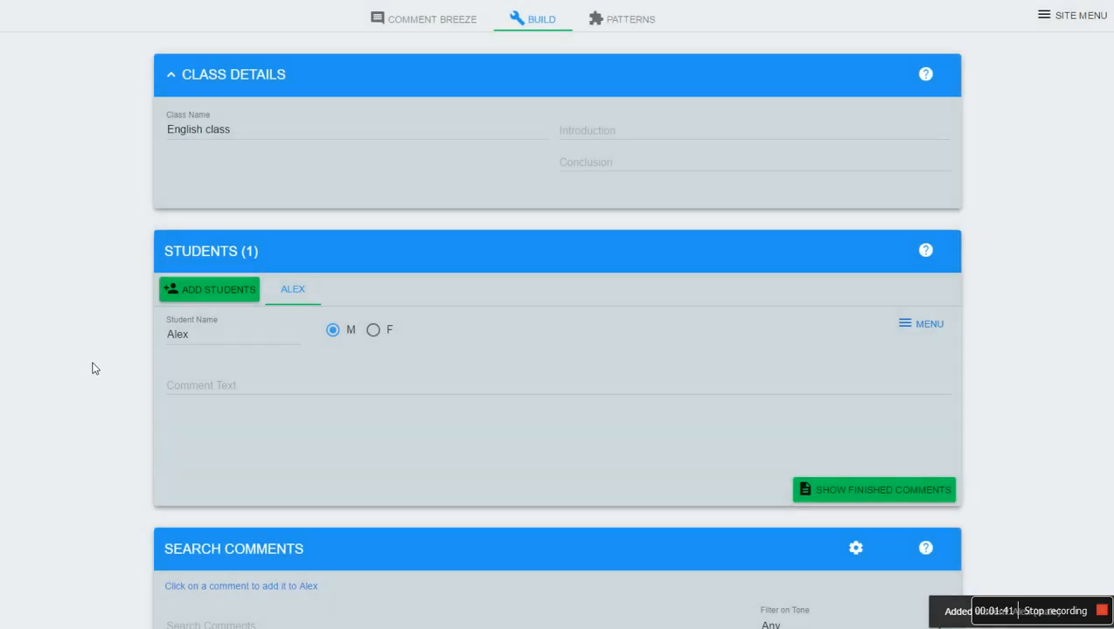
Step: Add the library comment "It is often not attempted, or is incomplete." to the student's comment text
scroll(93, 367, "down", 1)
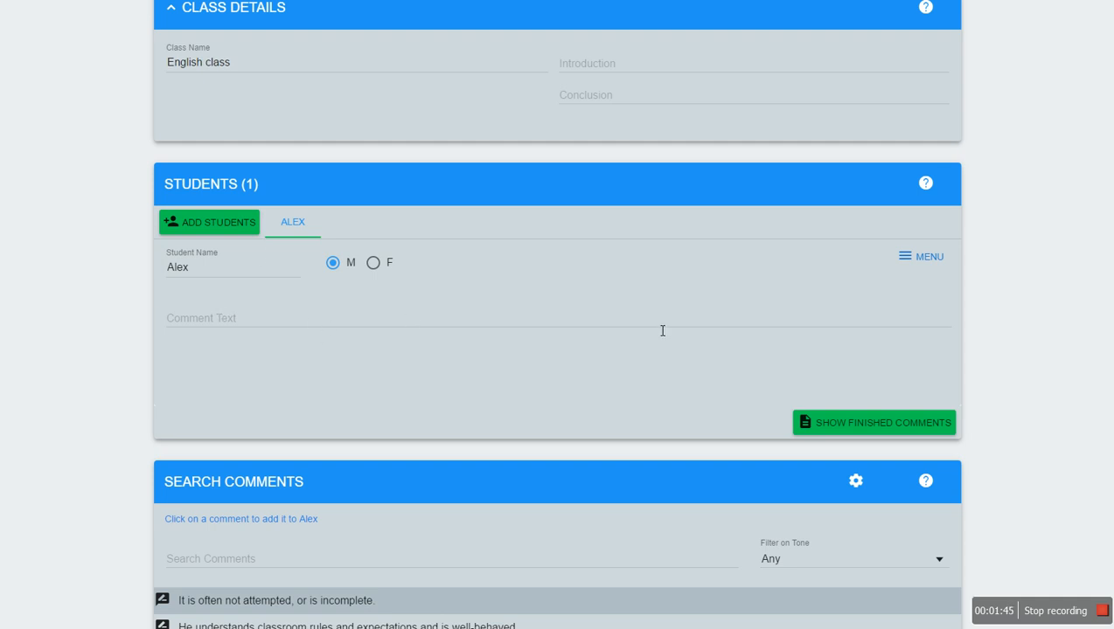
scroll(214, 344, "down", 1)
scroll(212, 348, "down", 3)
scroll(53, 297, "up", 3)
scroll(283, 225, "down", 4)
scroll(405, 313, "up", 2)
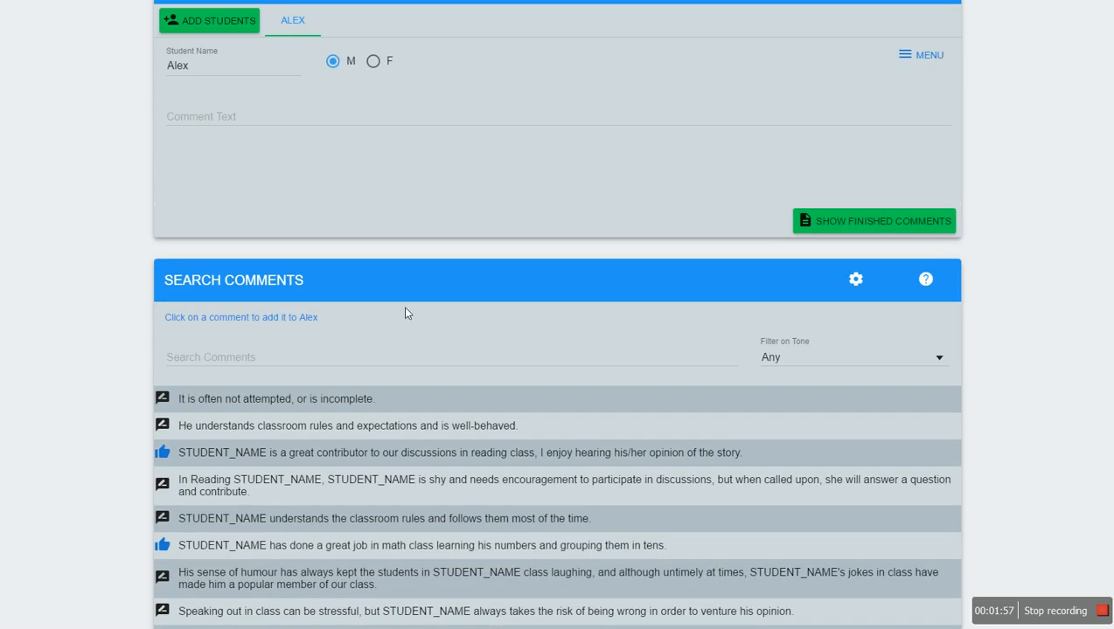
left_click_drag(166, 325, 321, 324)
left_click(331, 320)
scroll(980, 375, "up", 1)
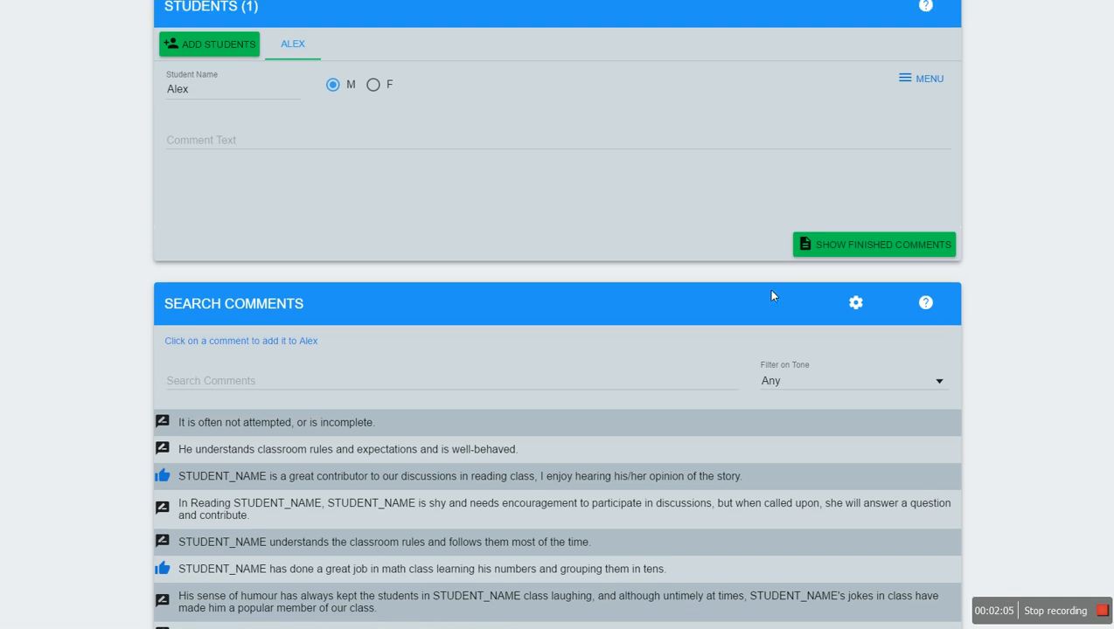
left_click(258, 425)
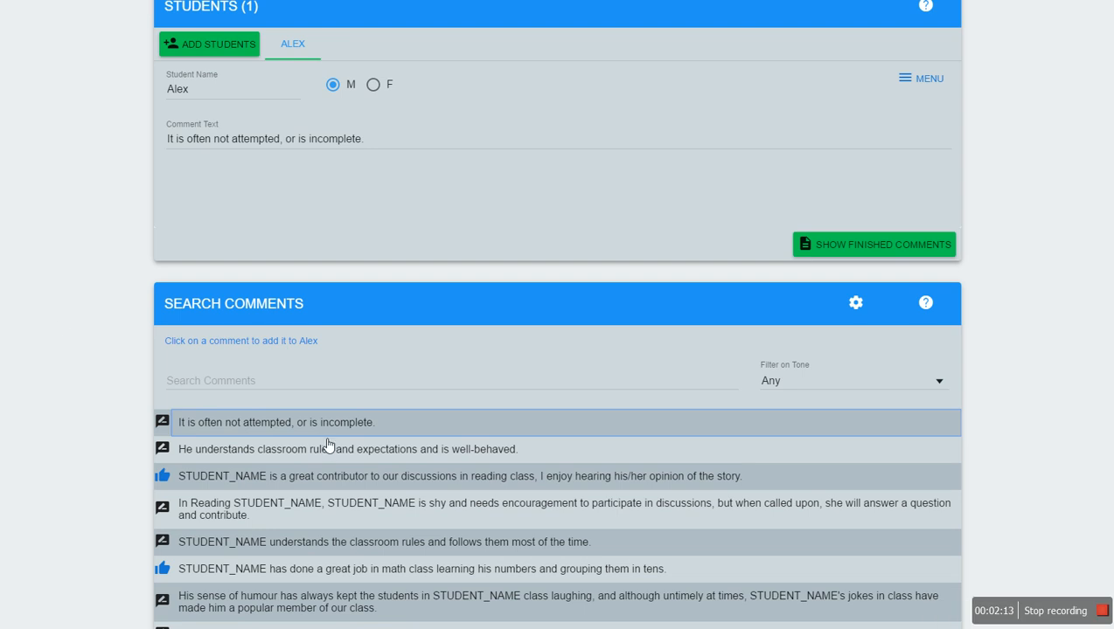
Step: Search the comments for "reading" and add "She is doing a good job reading the punctuation and using the proper intonation."
left_click(280, 388)
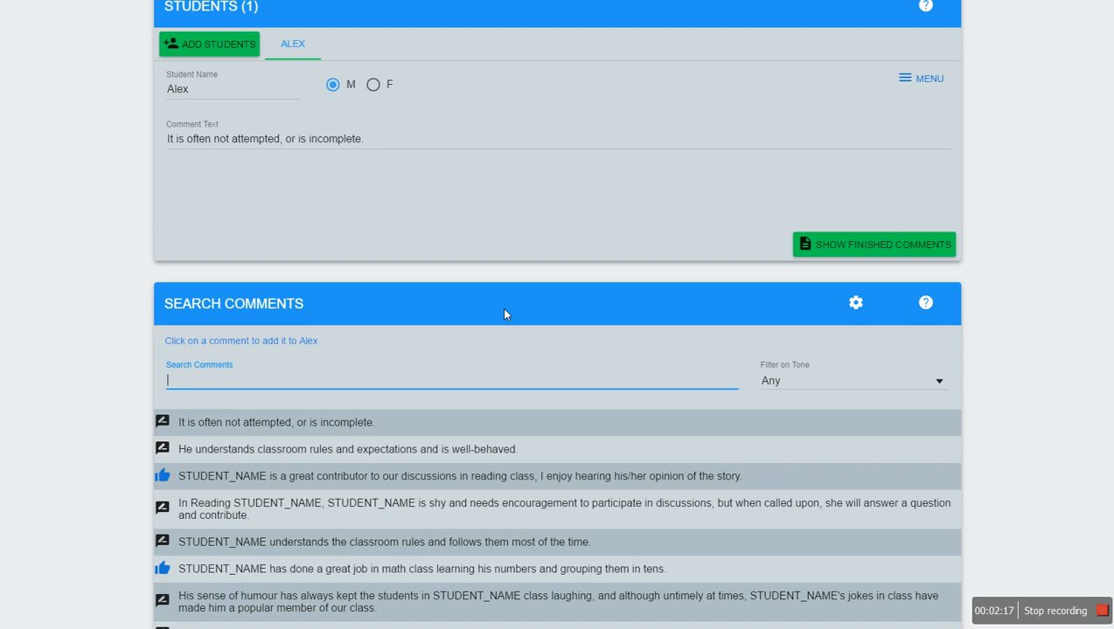
type("reading")
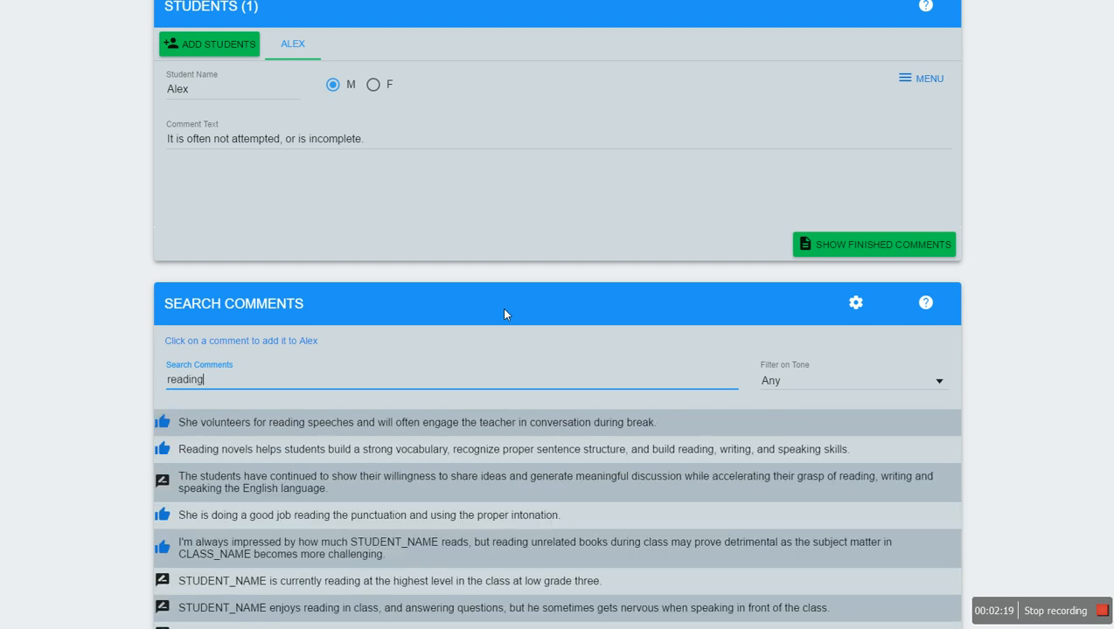
scroll(504, 315, "down", 3)
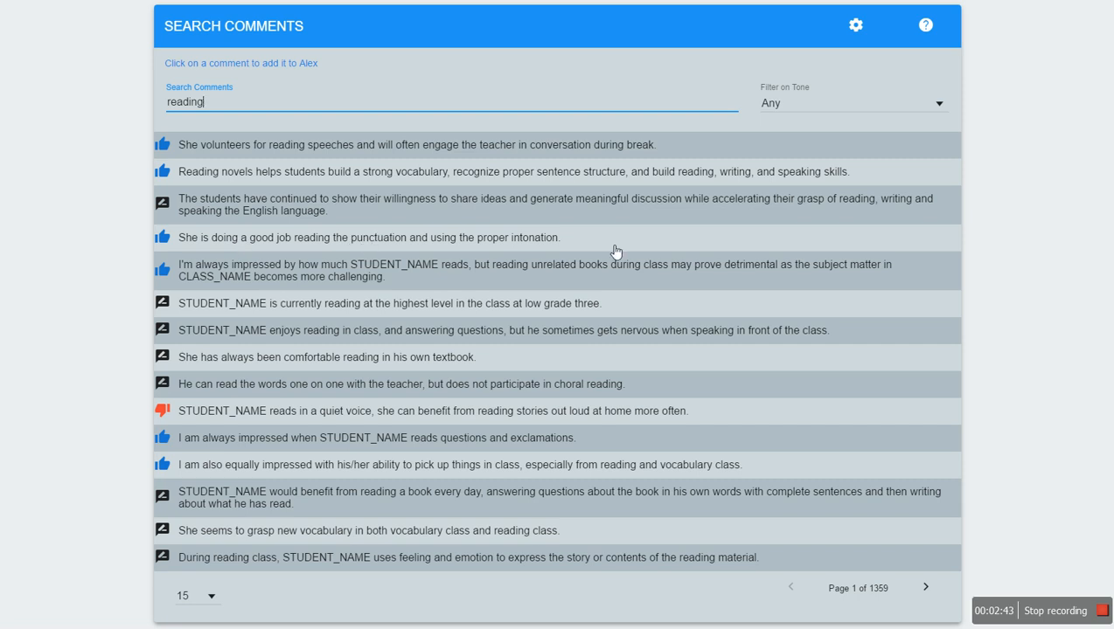
left_click(236, 244)
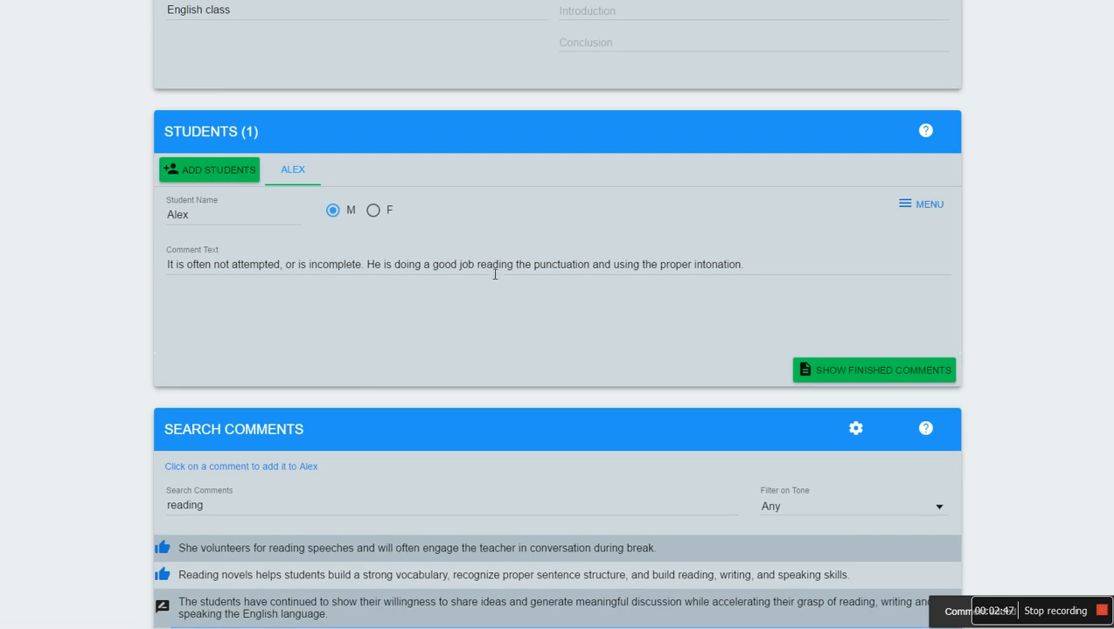
Step: Change the student's gender to female so the pronoun in the comment text matches
double_click(374, 266)
left_click(433, 274)
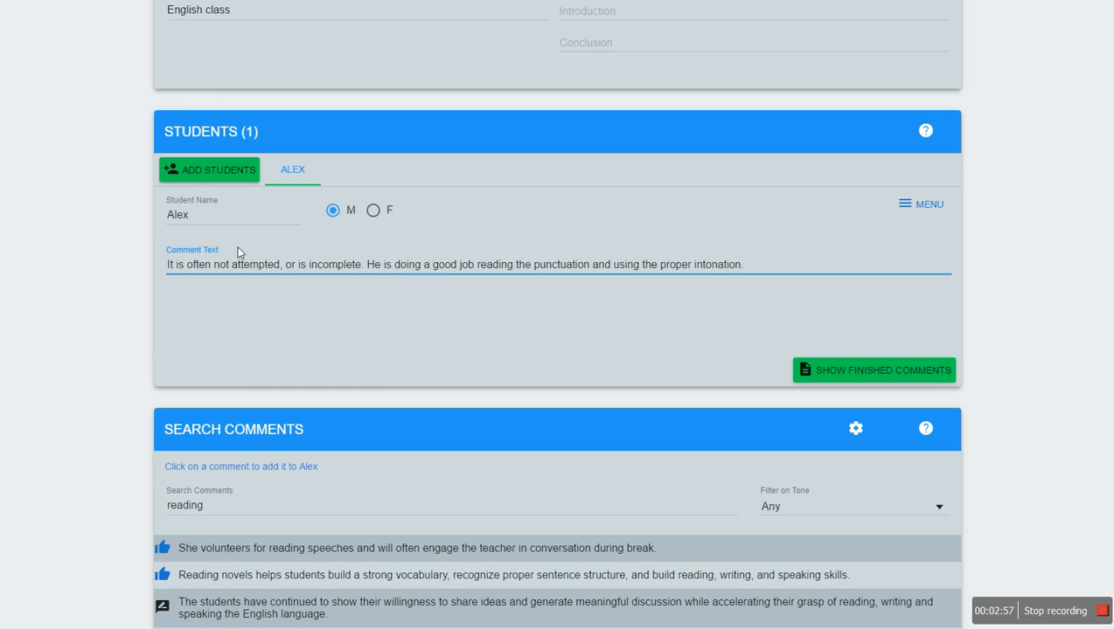
left_click(373, 210)
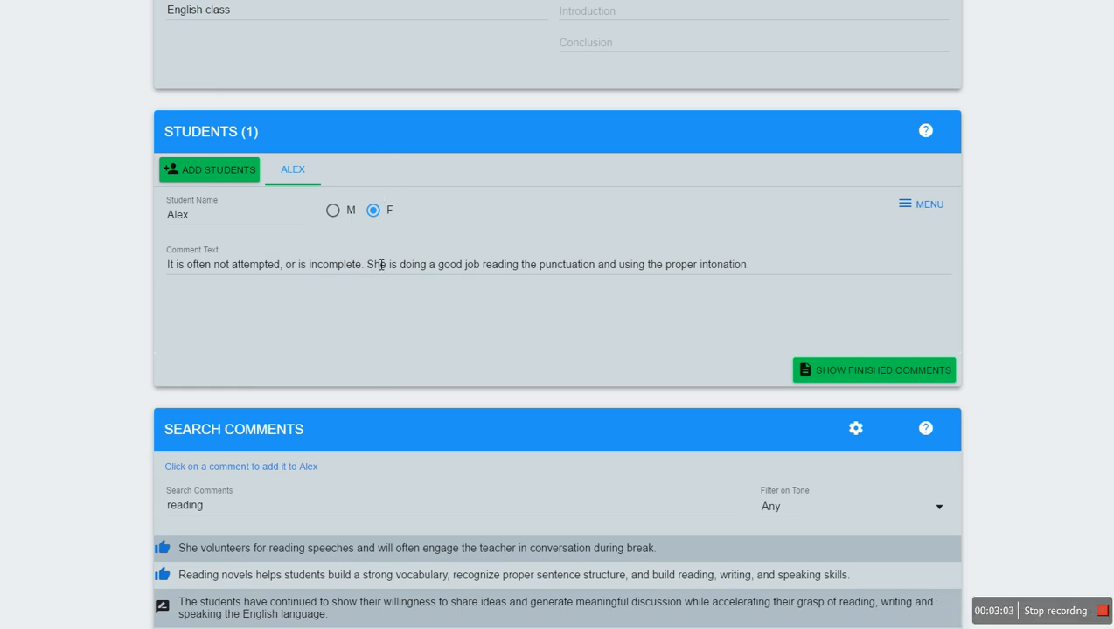
Step: Search the comments for "spelling" and add the one beginning "While STUDENT_NAME's work in spelling class is satisfactory"
scroll(391, 281, "down", 4)
scroll(393, 277, "down", 1)
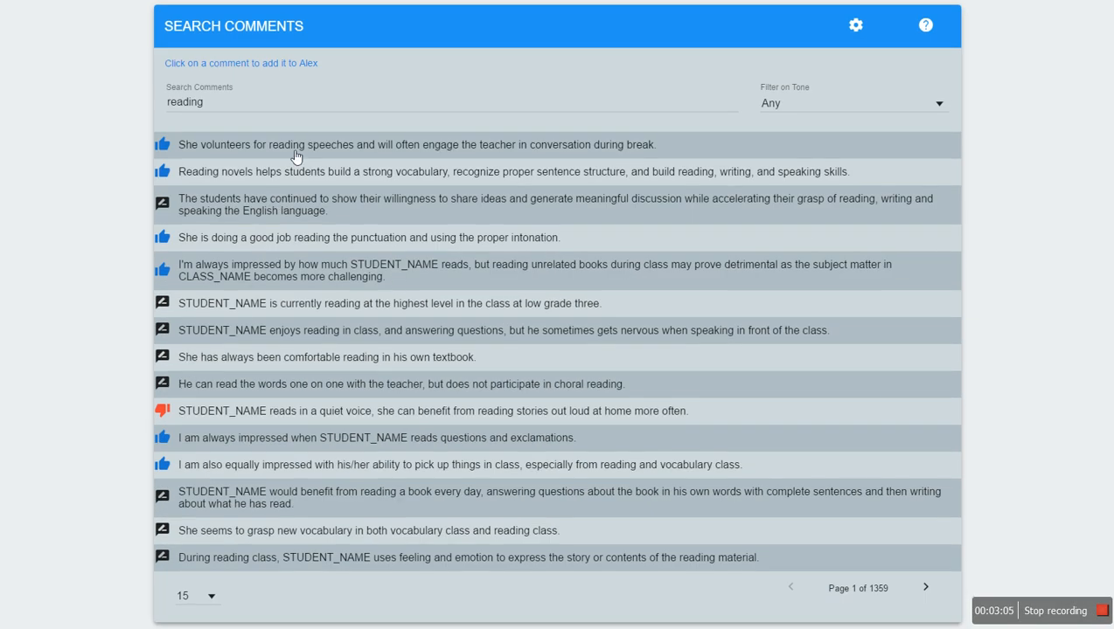
left_click_drag(249, 106, 158, 120)
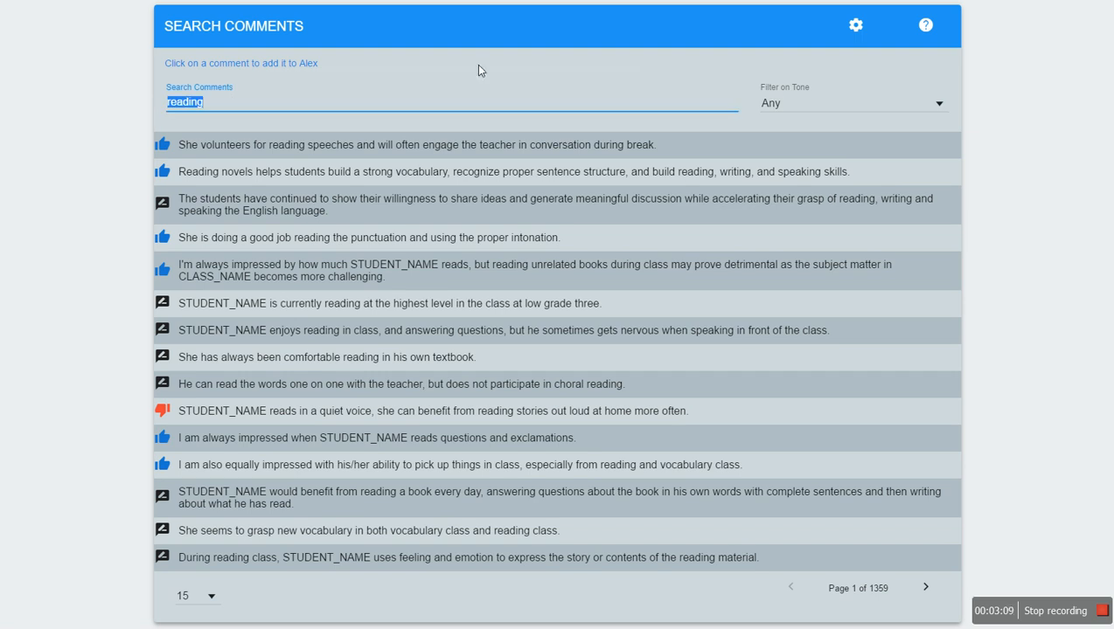
type("spellinmg")
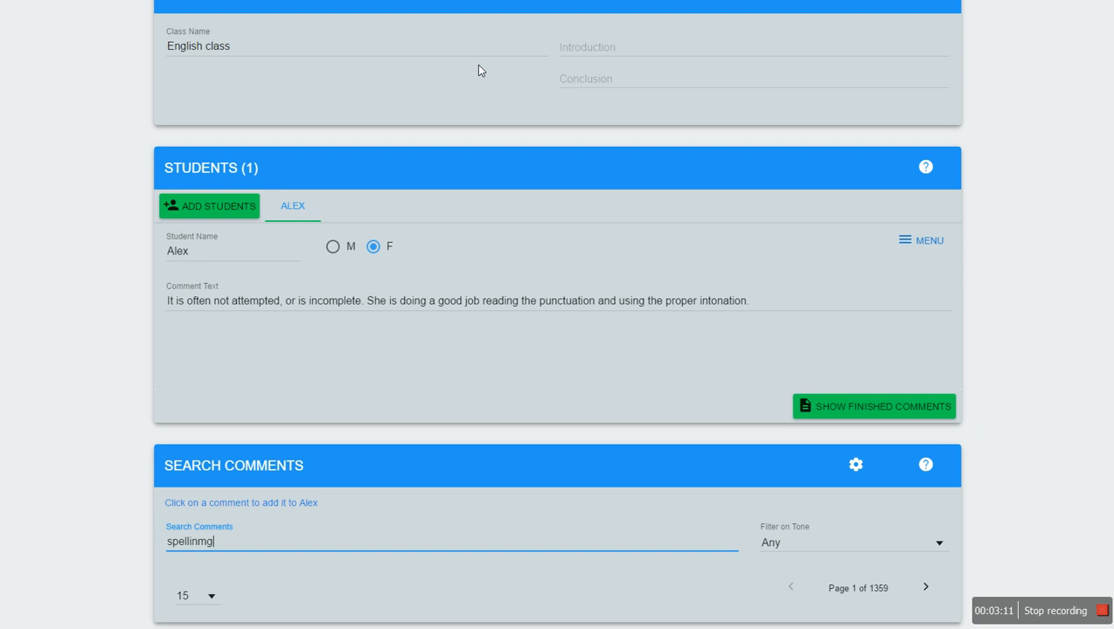
key("BackSpace")
key("BackSpace")
key("BackSpace")
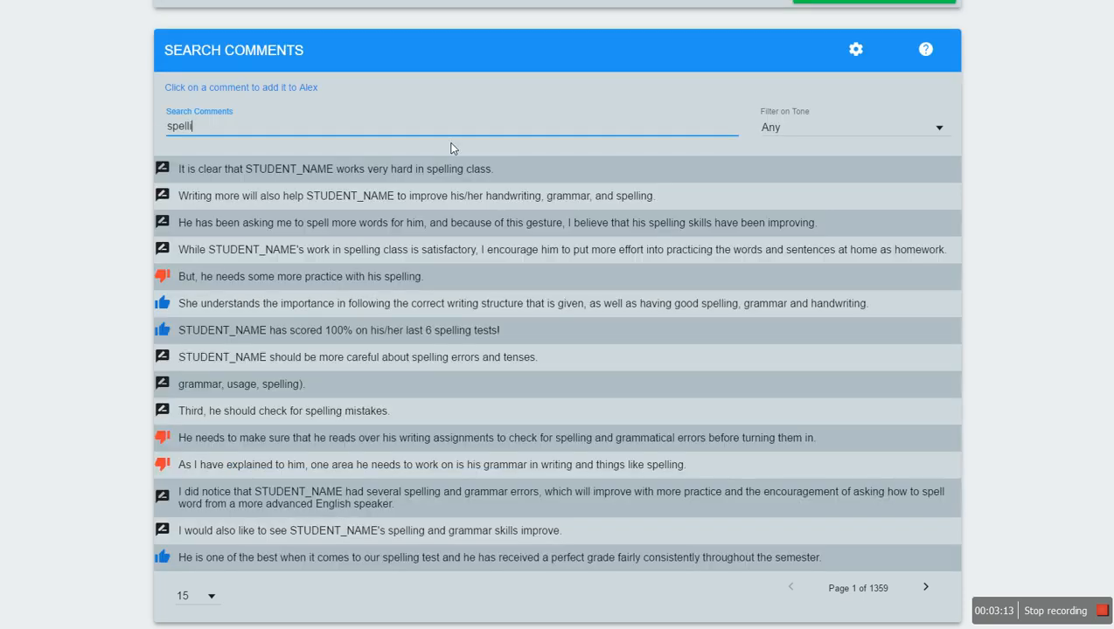
key("BackSpace")
type("ing")
left_click(255, 256)
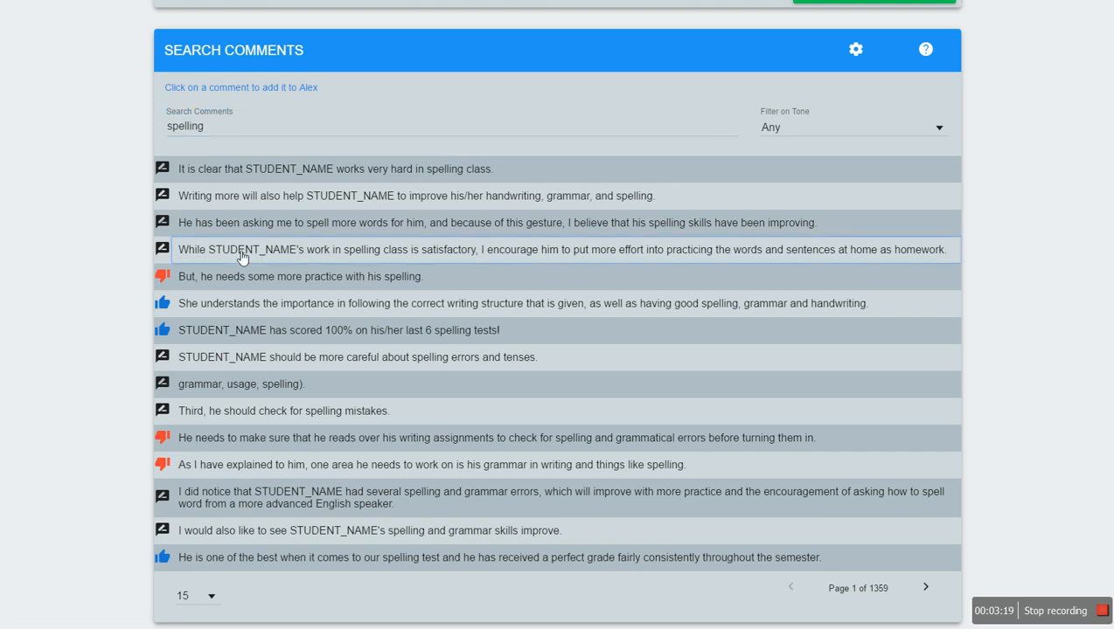
Step: Search the comments for "behavior" with the Negative tone filter and add "I would encourage him to work on classroom behavior."
left_click(272, 128)
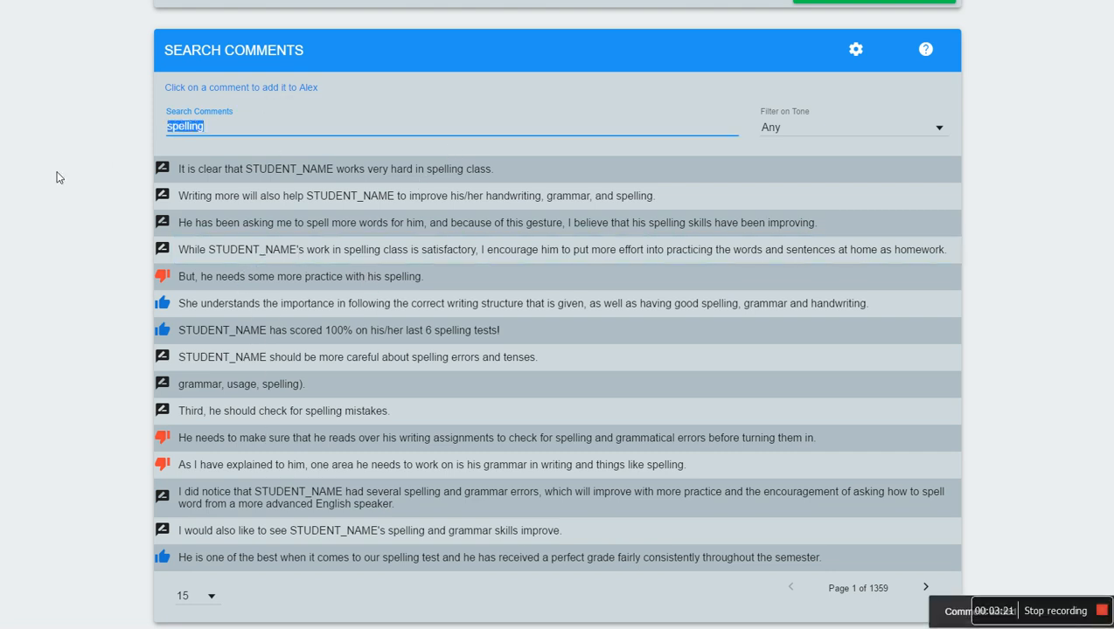
type("bhavior")
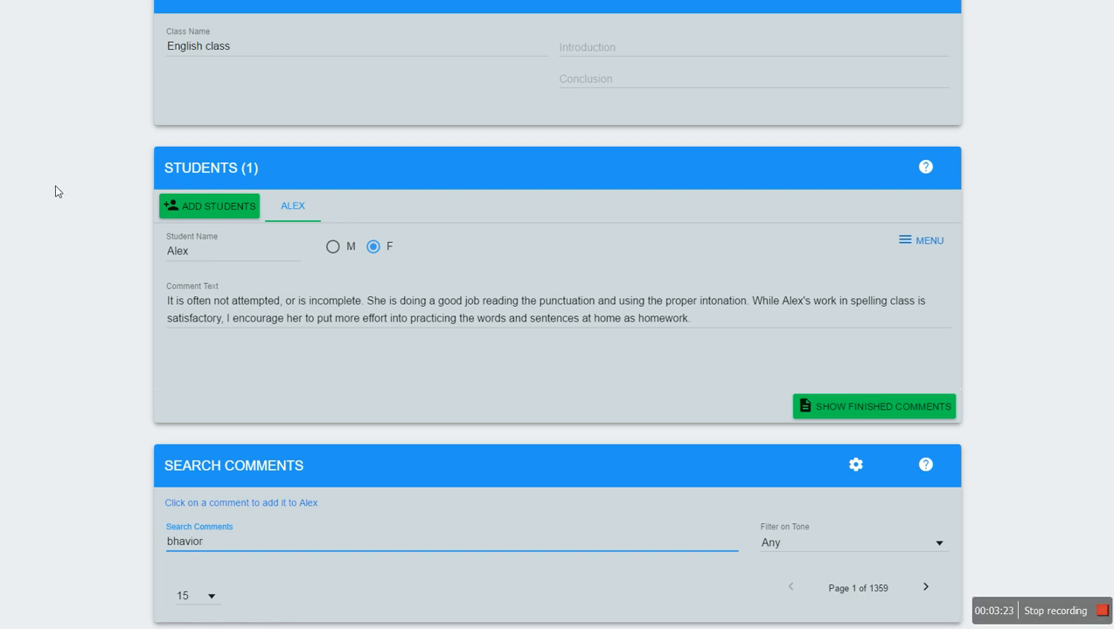
key("ctrl+a")
type("behavior")
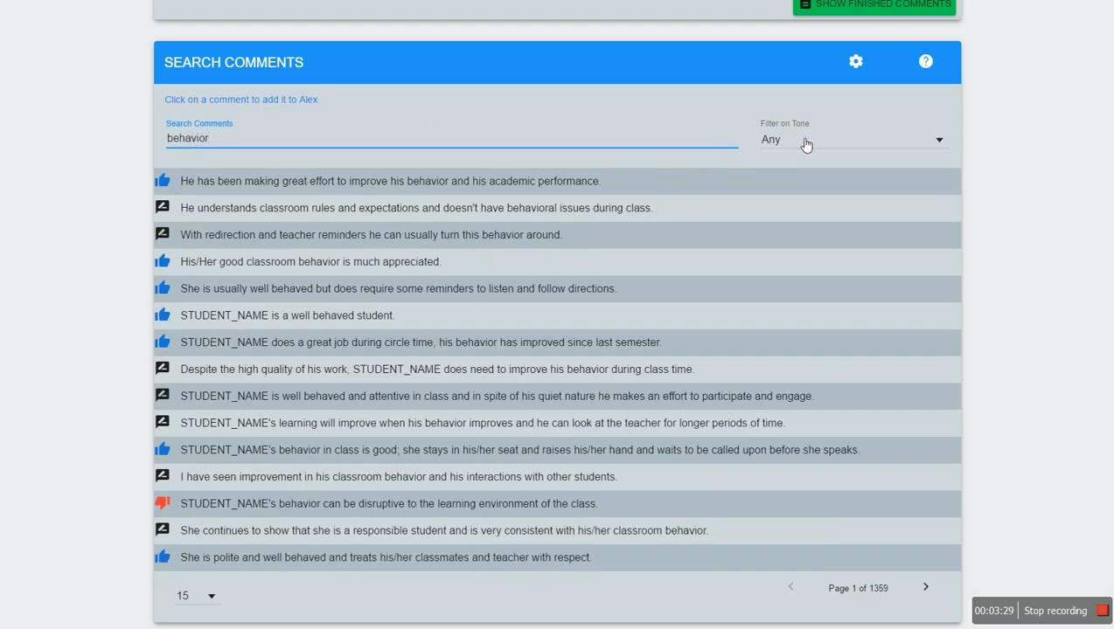
left_click(772, 142)
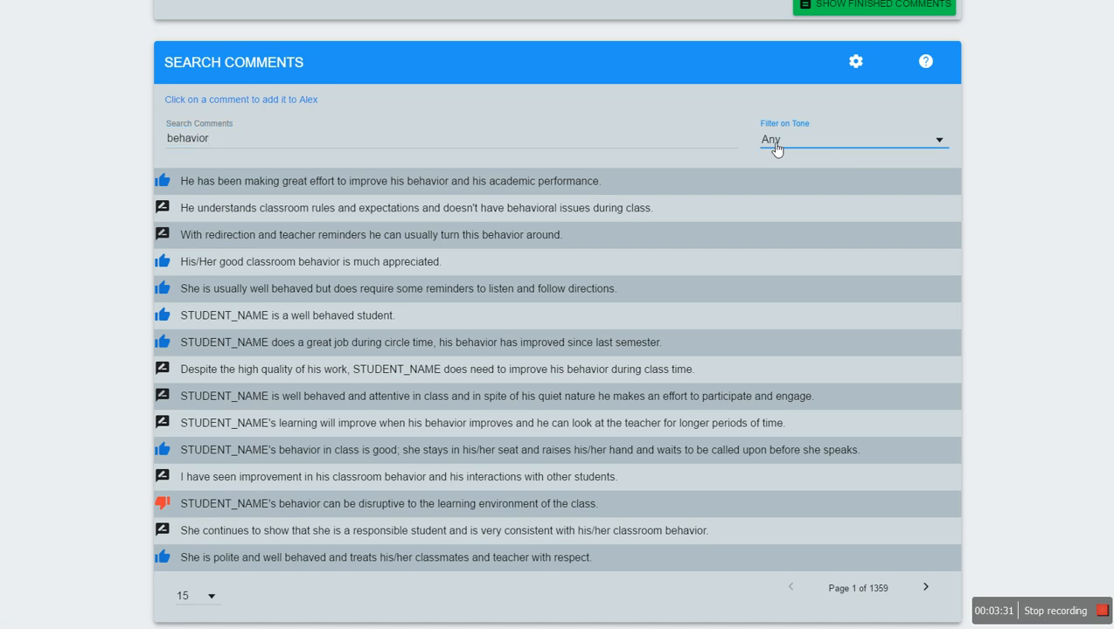
left_click(787, 237)
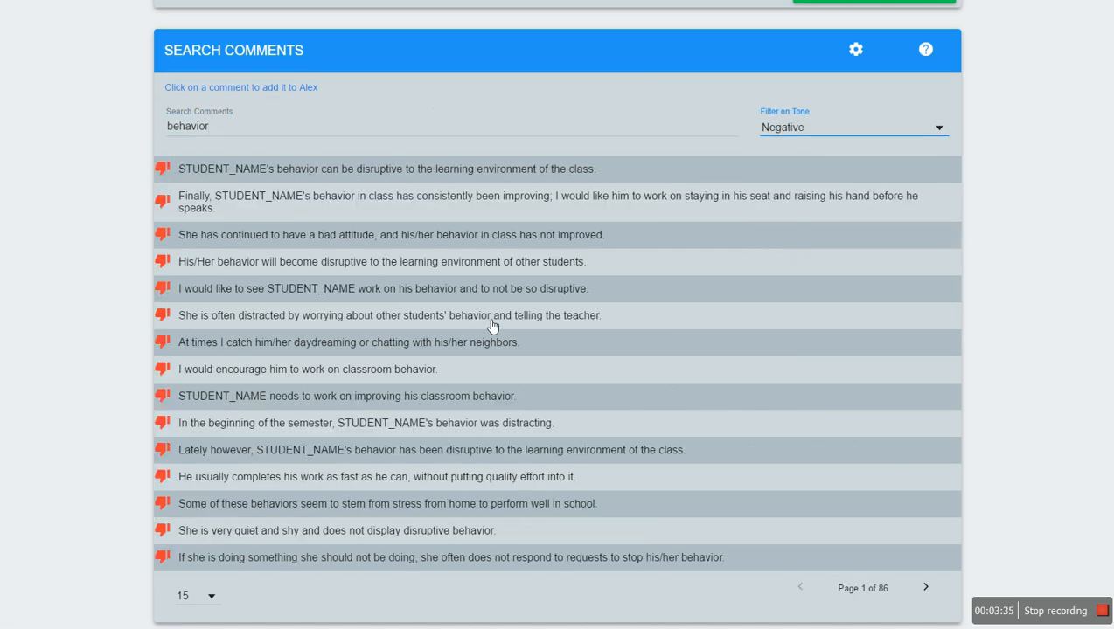
left_click(250, 374)
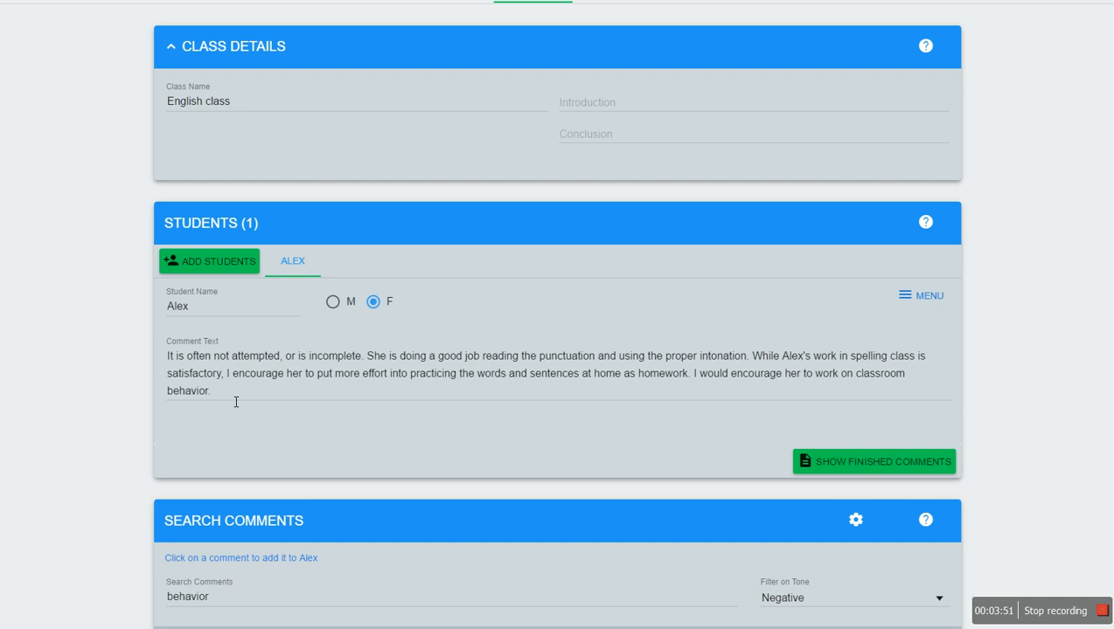
Step: Show the finished comments for English class and copy them all
left_click(846, 468)
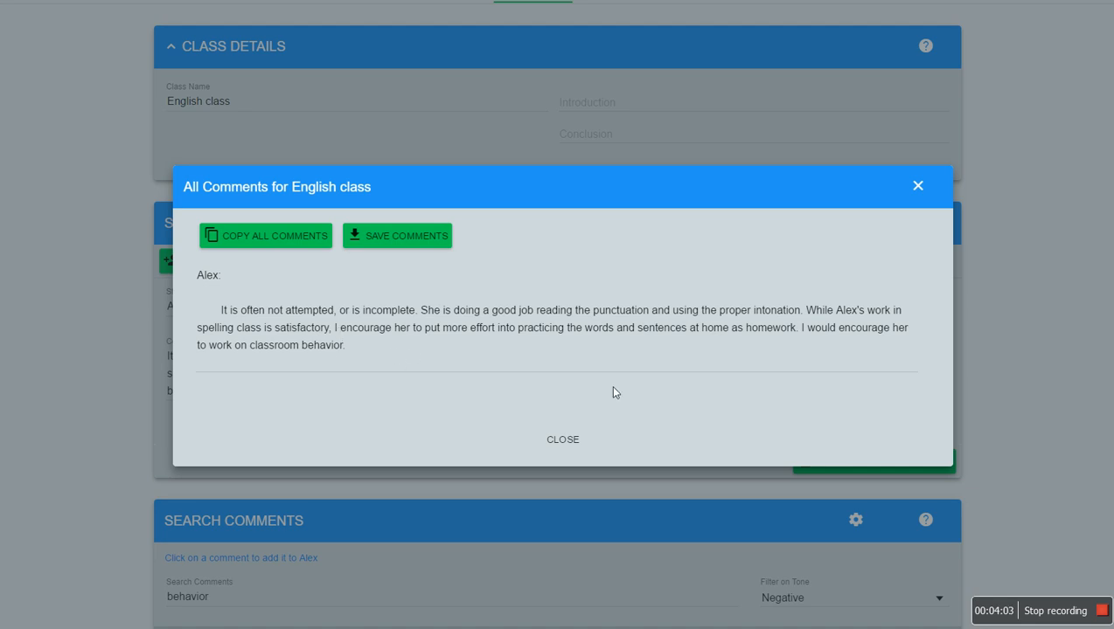
left_click(263, 234)
left_click(563, 439)
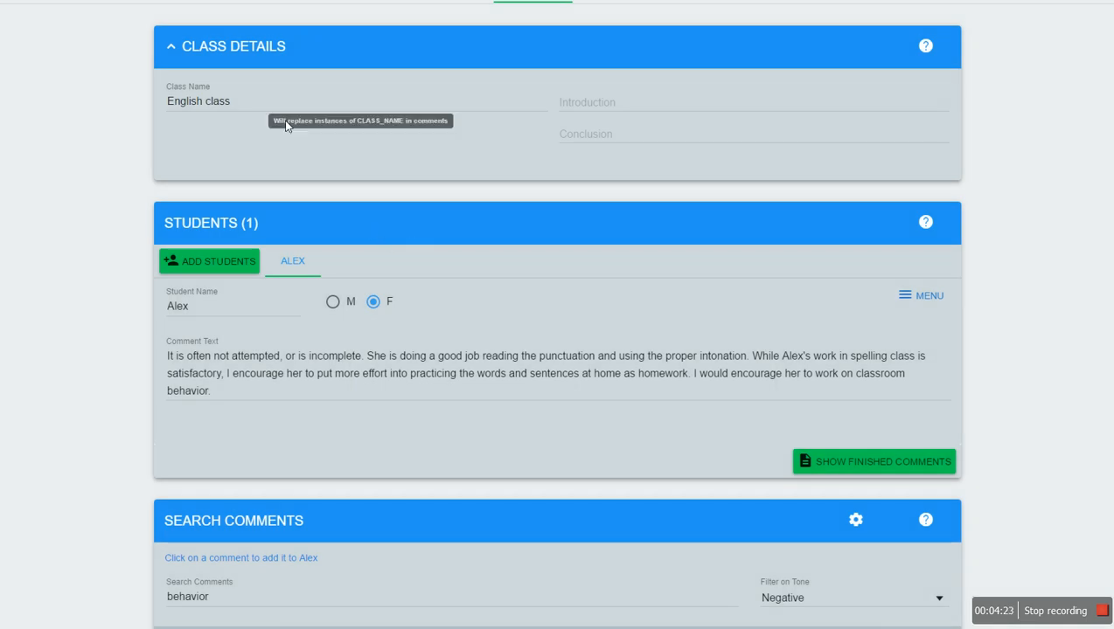
Step: Add a second student to the class with the gender Female and a blank comment
scroll(201, 367, "down", 1)
scroll(201, 367, "down", 3)
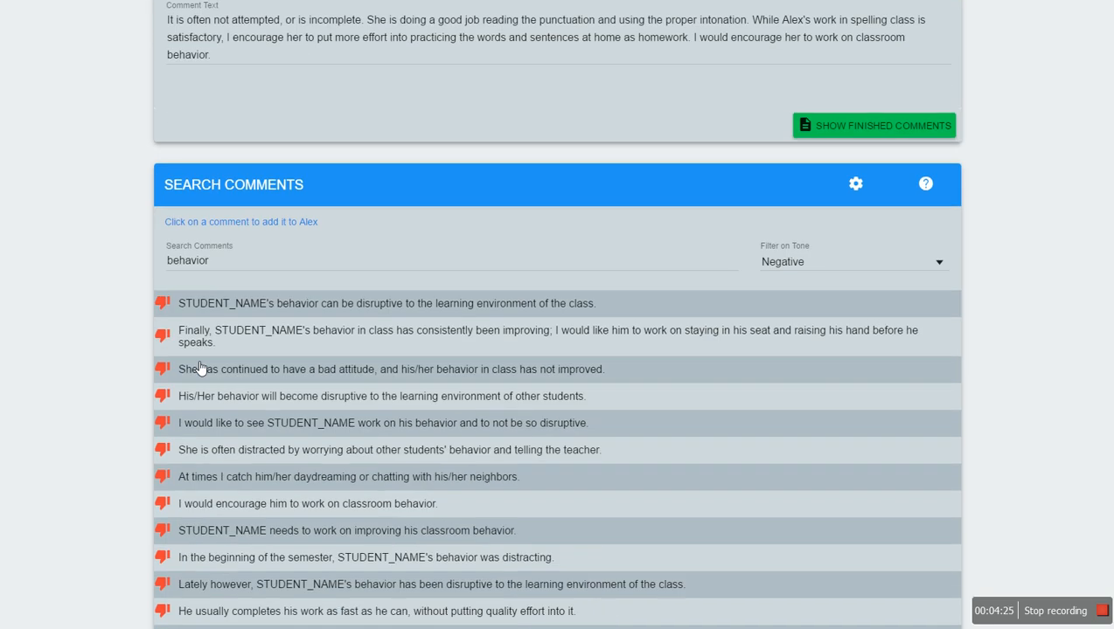
scroll(454, 447, "up", 4)
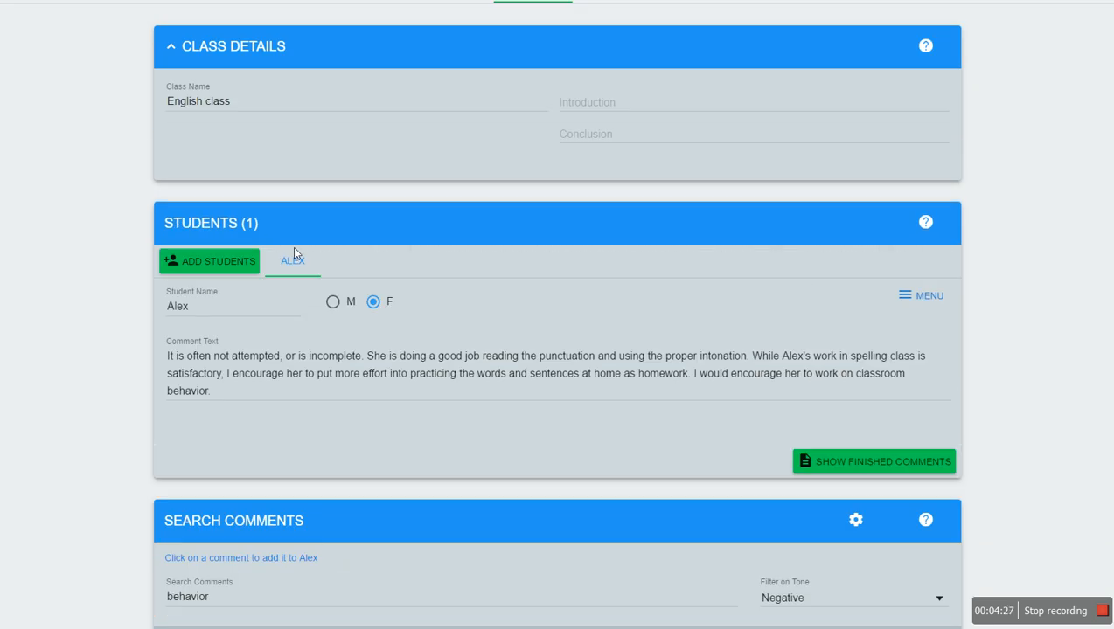
left_click(210, 262)
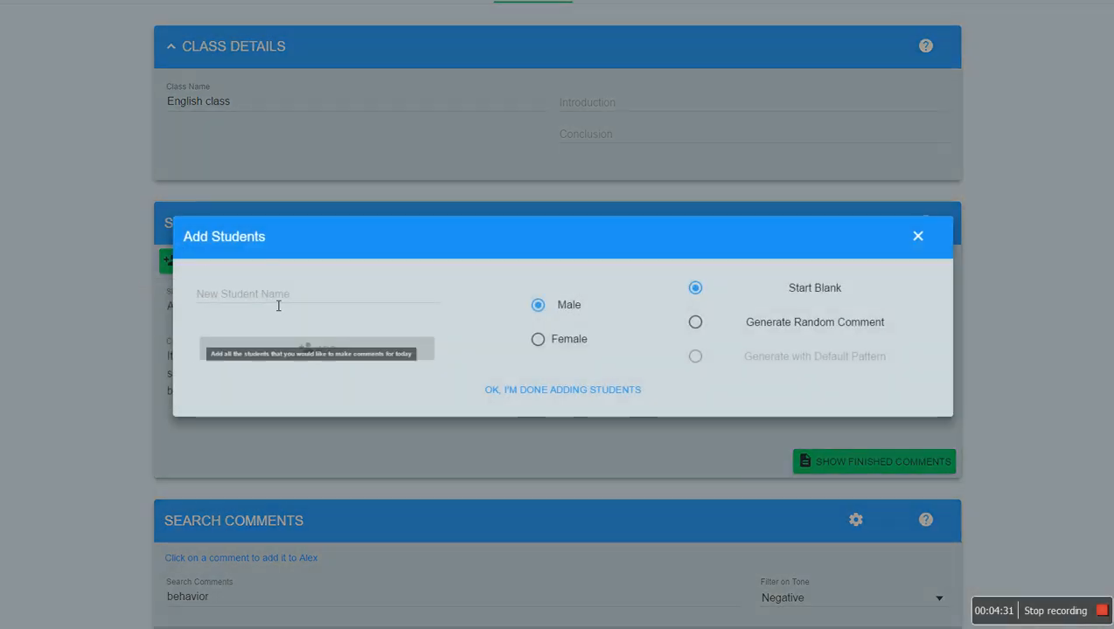
type("Jessica")
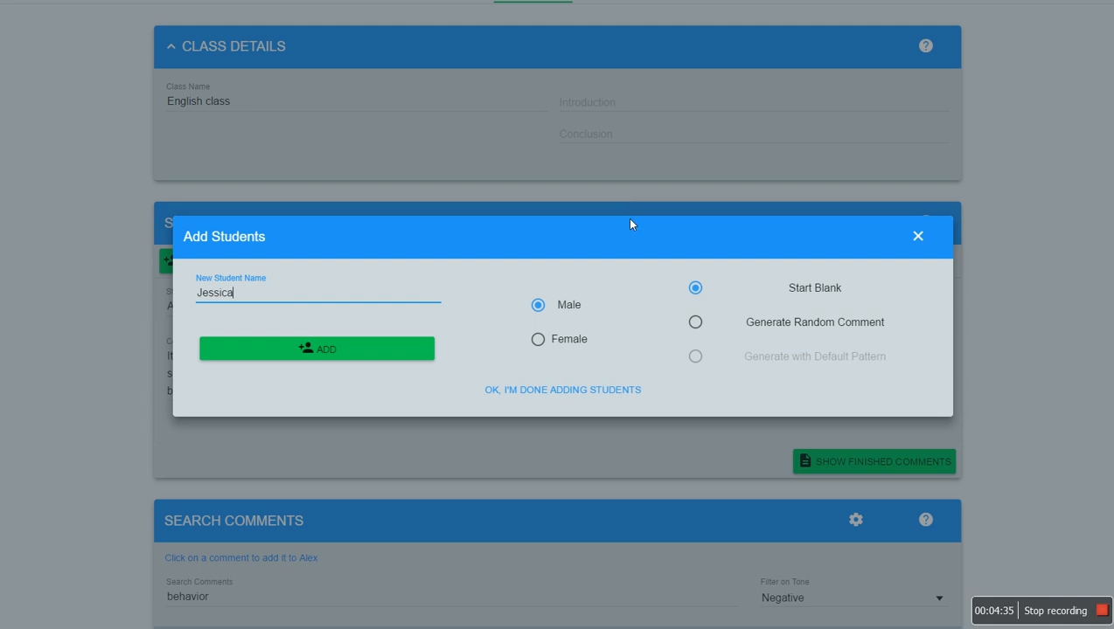
left_click(544, 342)
left_click(357, 353)
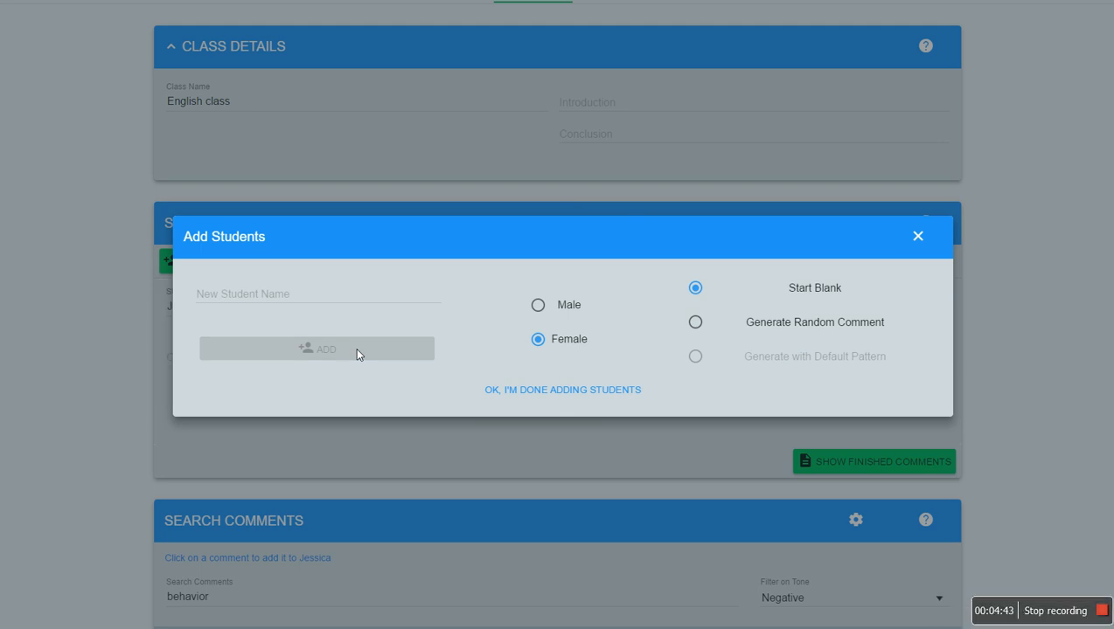
Step: Add a third student as male, giving the gender as a single letter after the student's name
left_click(226, 304)
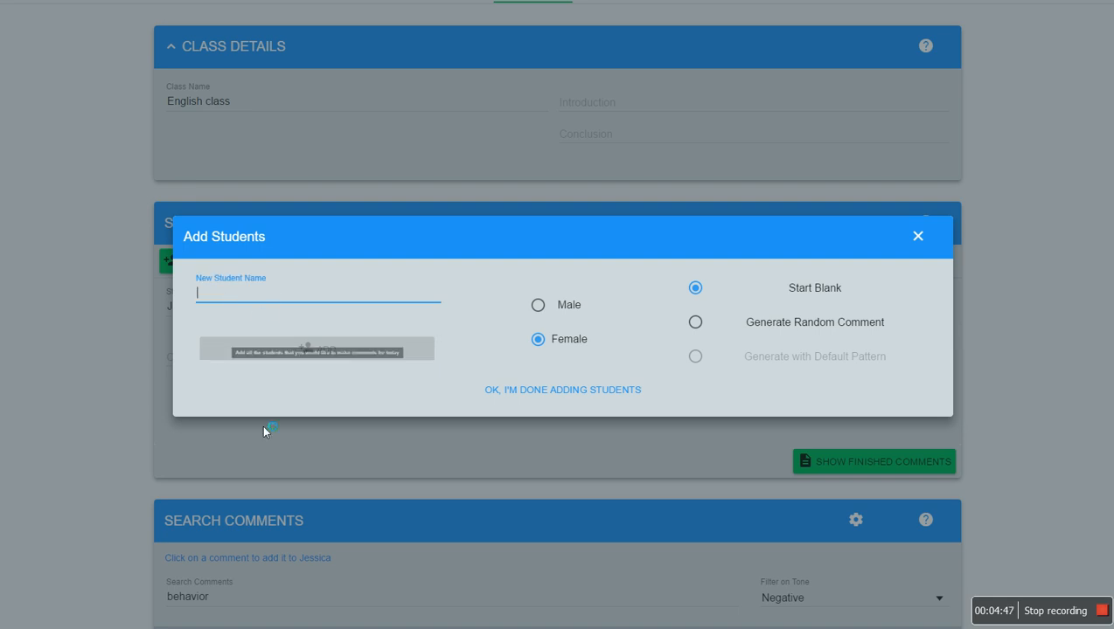
type("Jim m")
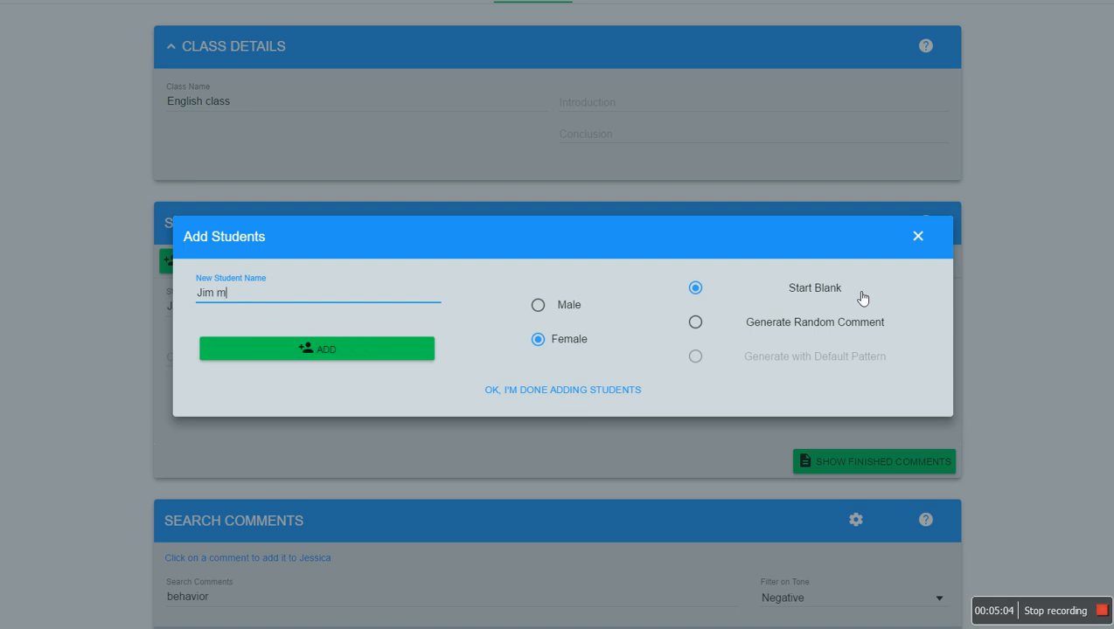
key("BackSpace")
type("f")
key("Return")
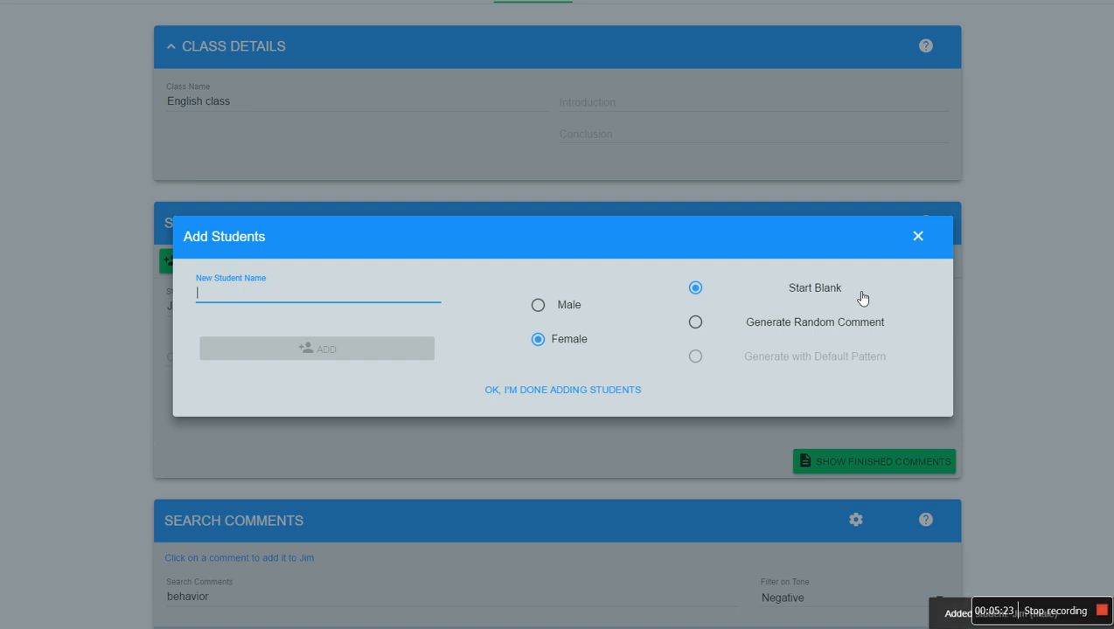
Step: Add a fourth student with gender letter f and a fifth with m after their names, and finish adding students
type("Erica f")
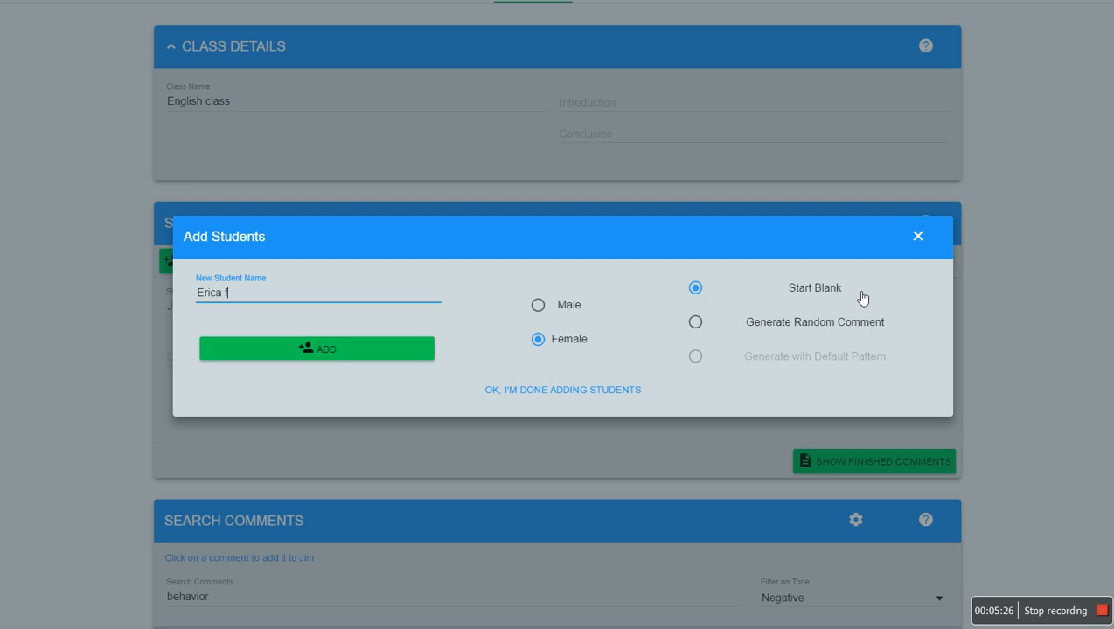
key("Return")
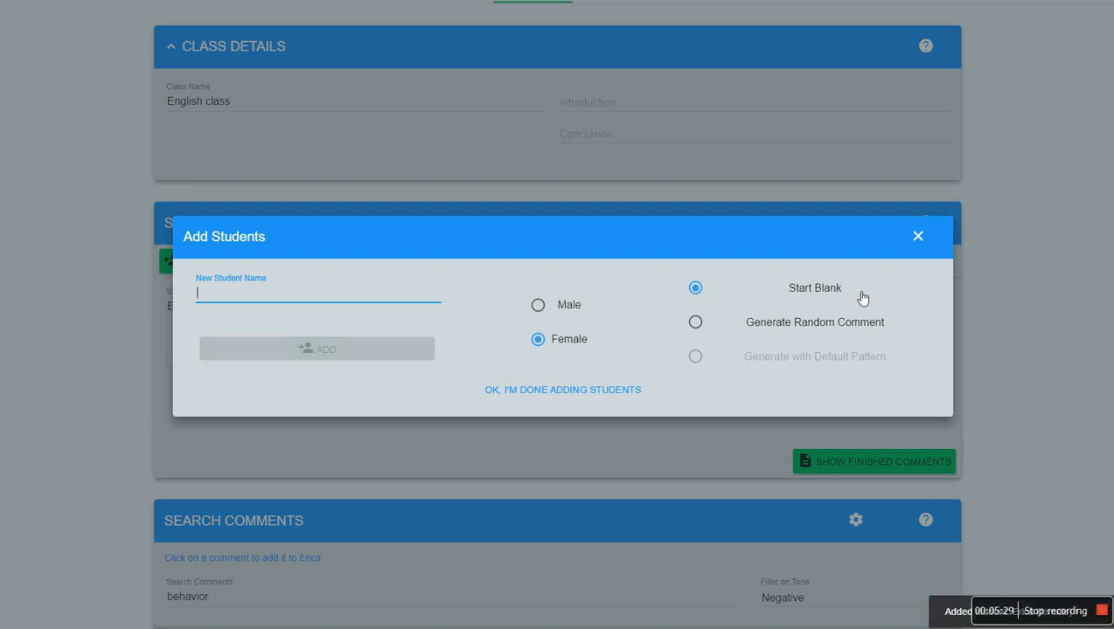
type("Bill m")
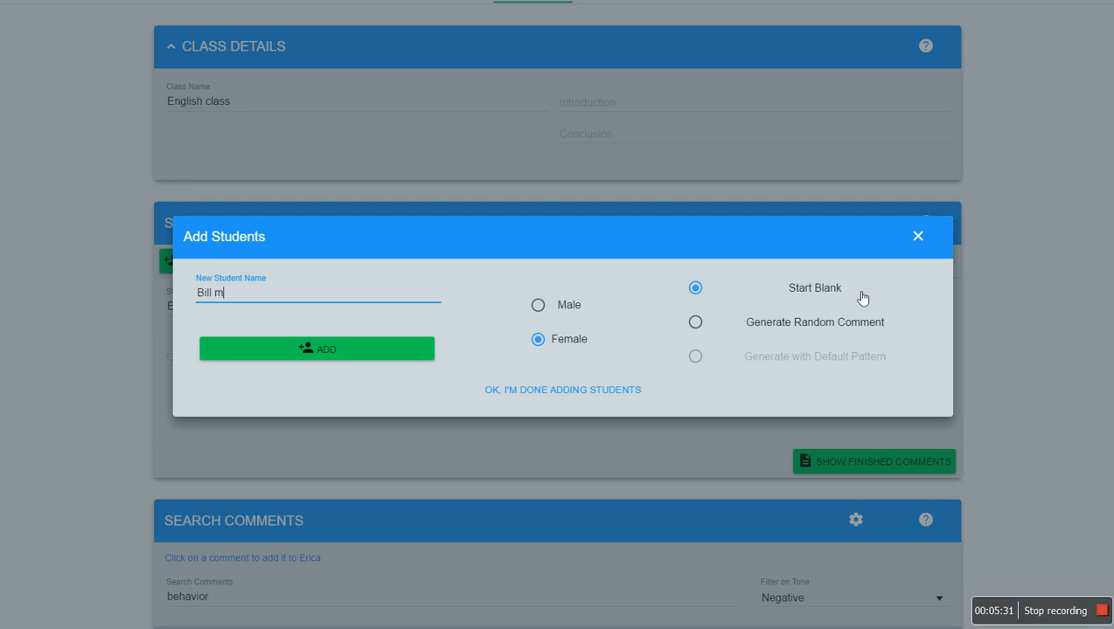
key("Return")
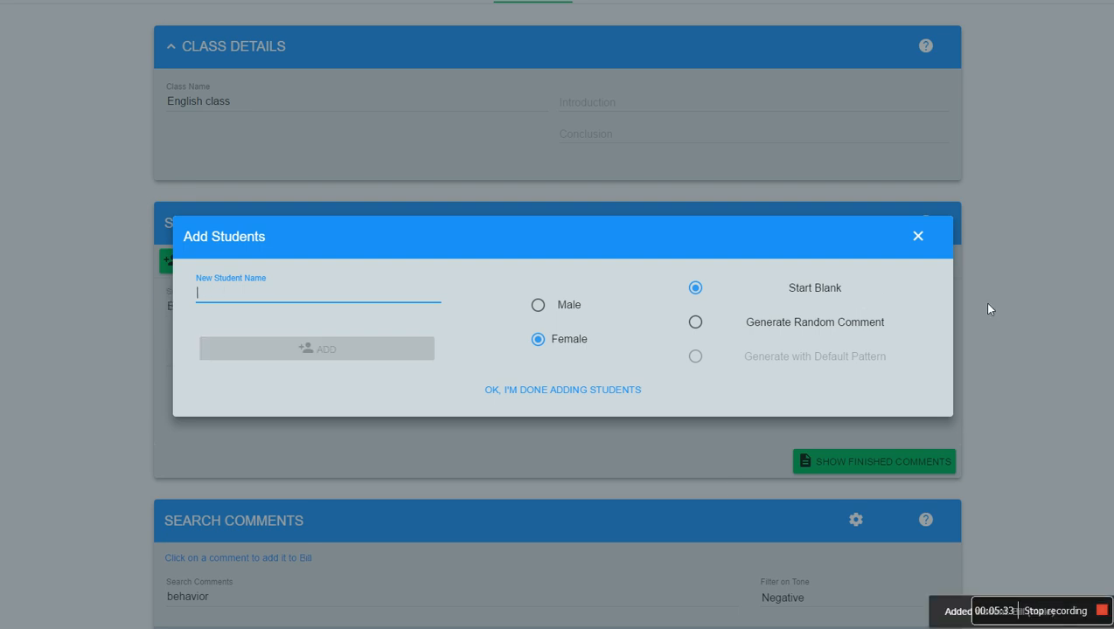
left_click(547, 391)
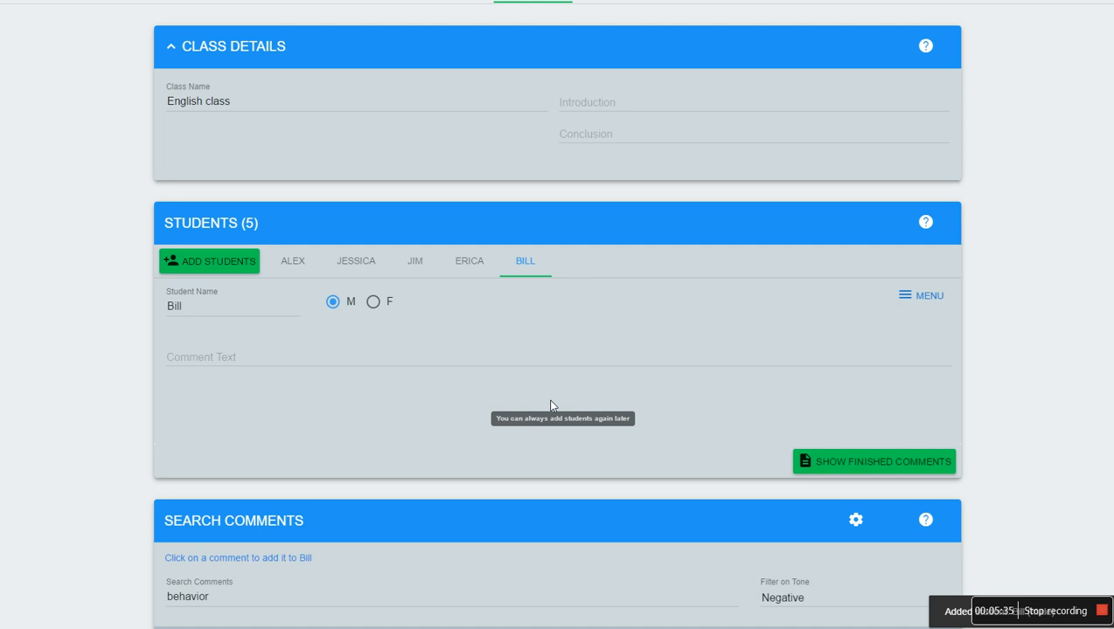
Step: Add the comments beginning "STUDENT_NAME's behavior can be disruptive" and "His/Her behavior will become disruptive" to the second student's comment text
left_click(470, 273)
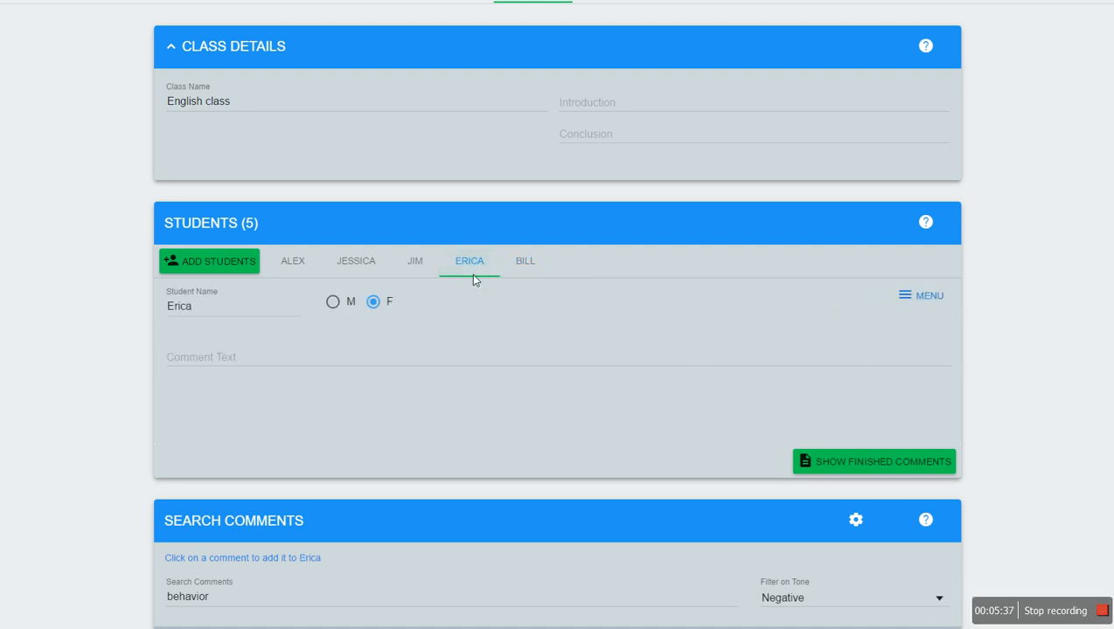
left_click(406, 274)
left_click(348, 272)
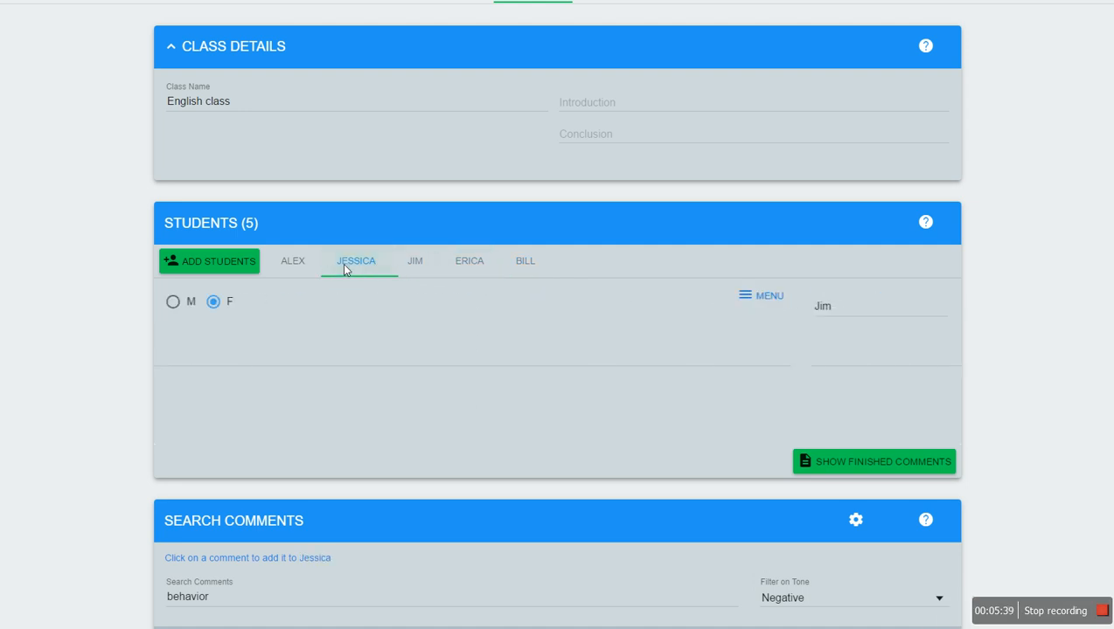
left_click(313, 267)
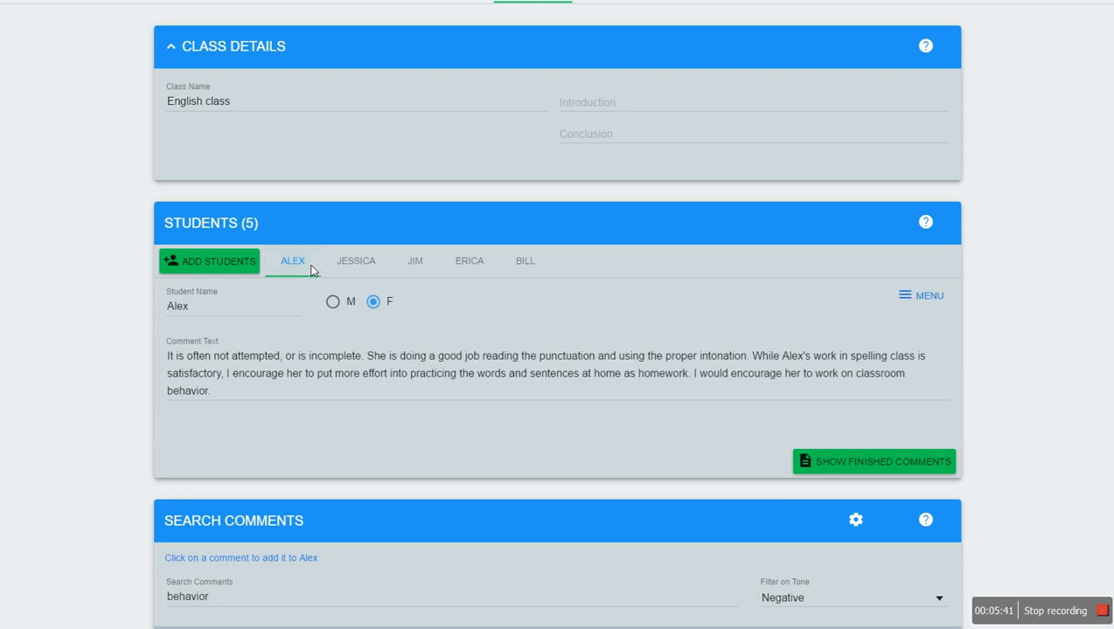
left_click(370, 269)
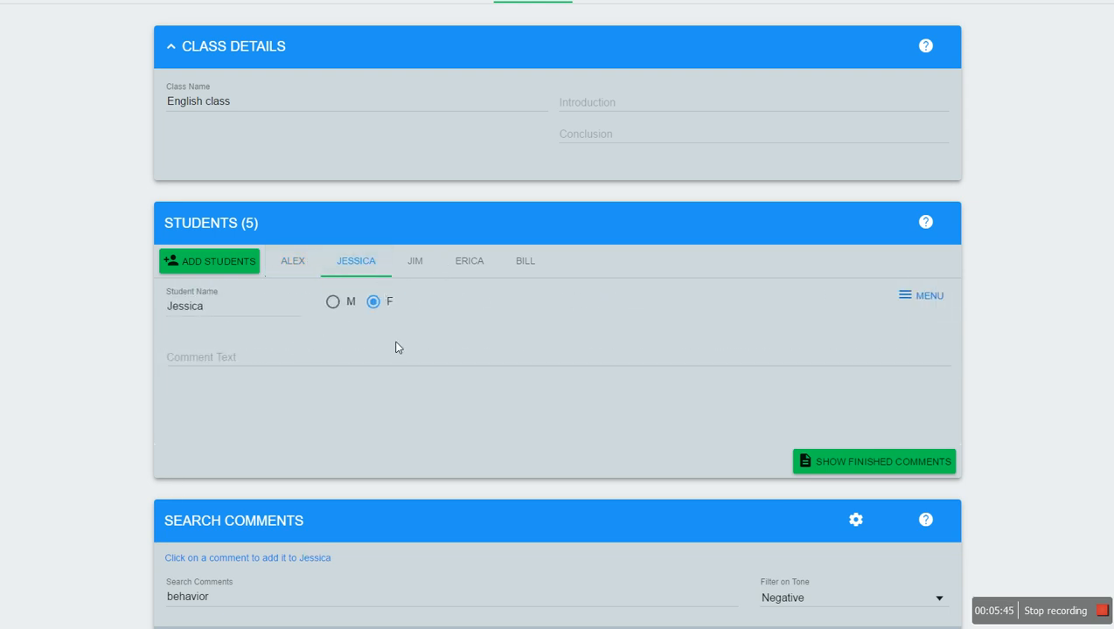
scroll(395, 347, "down", 3)
left_click(314, 375)
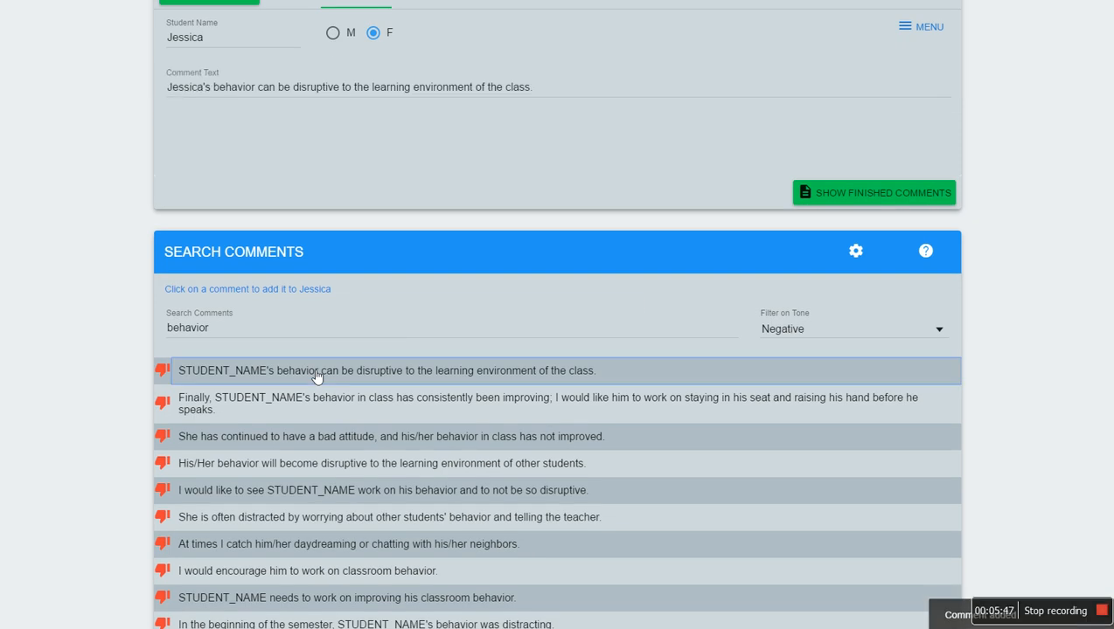
left_click(308, 473)
Step: Clear the comment search term and filter the library comments on the Positive tone
left_click_drag(346, 331, 168, 330)
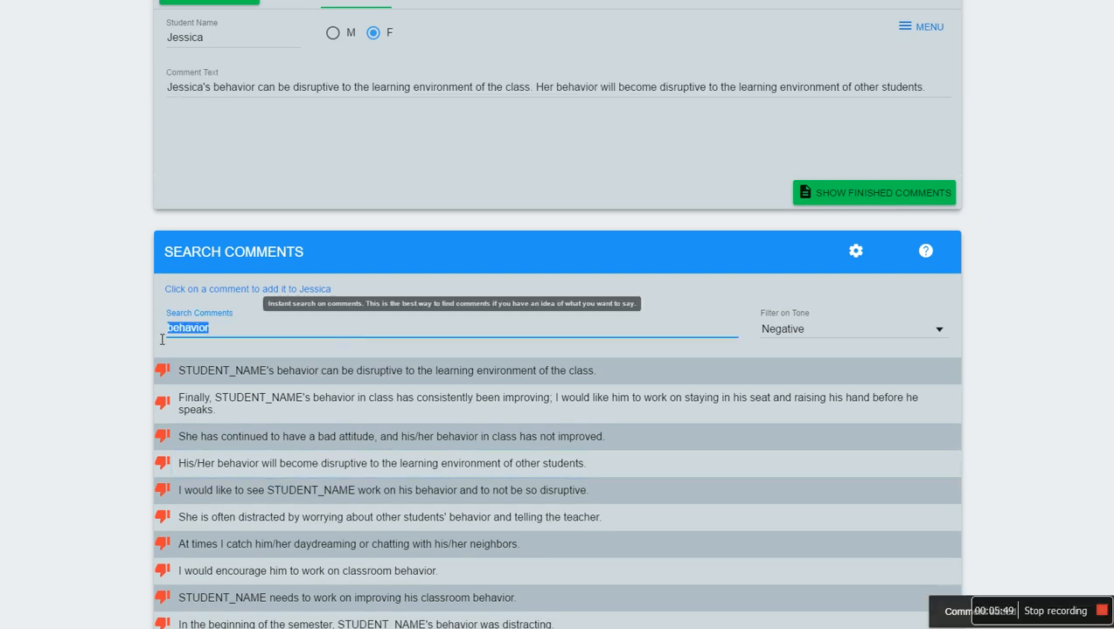
key("BackSpace")
scroll(253, 354, "up", 2)
left_click(800, 535)
left_click(790, 472)
scroll(336, 390, "down", 3)
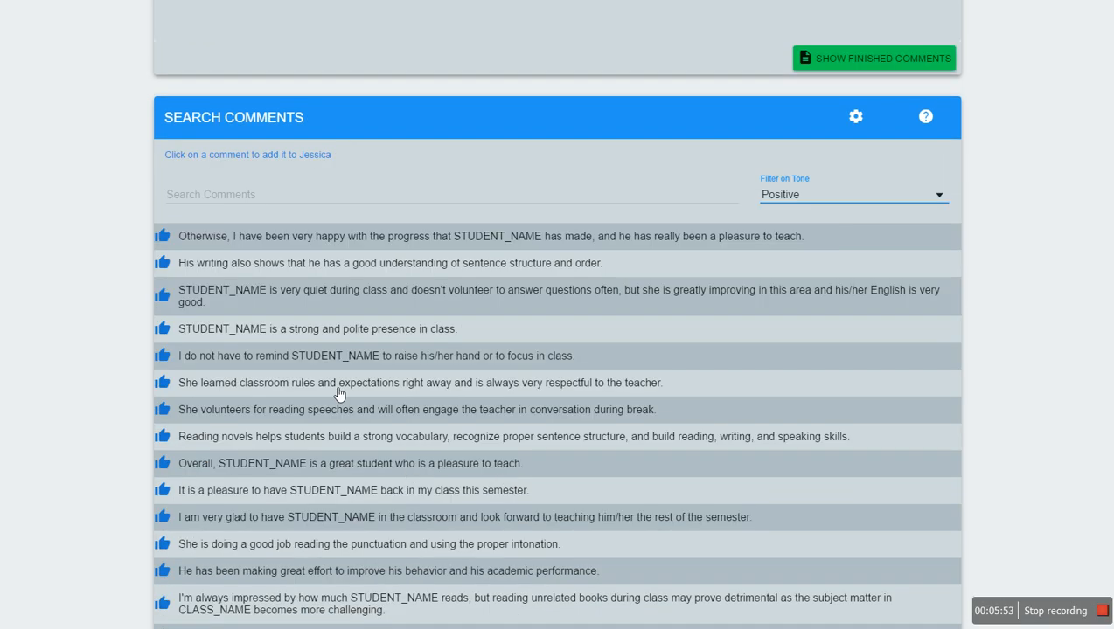
Step: Generate a random comment for the third student and review its text
scroll(404, 423, "up", 3)
left_click(408, 197)
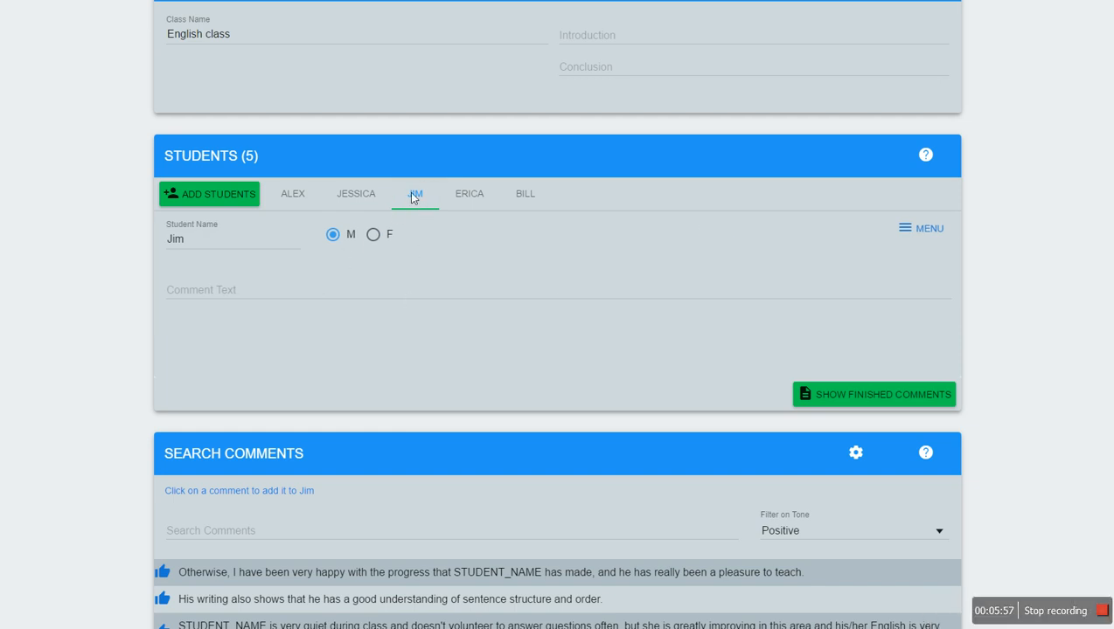
left_click(925, 230)
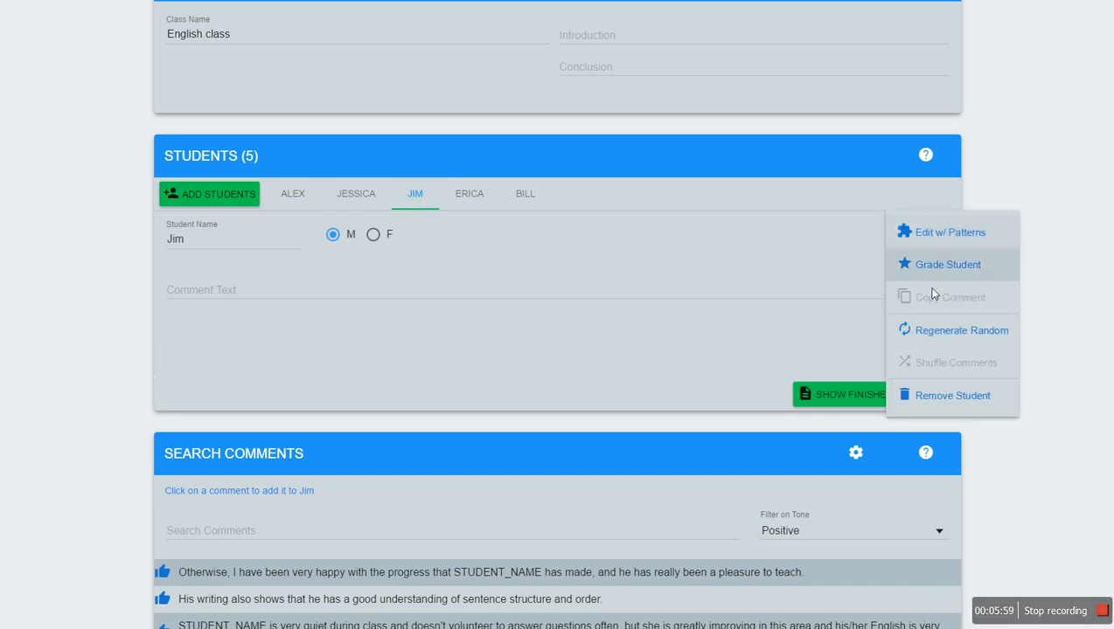
left_click(961, 339)
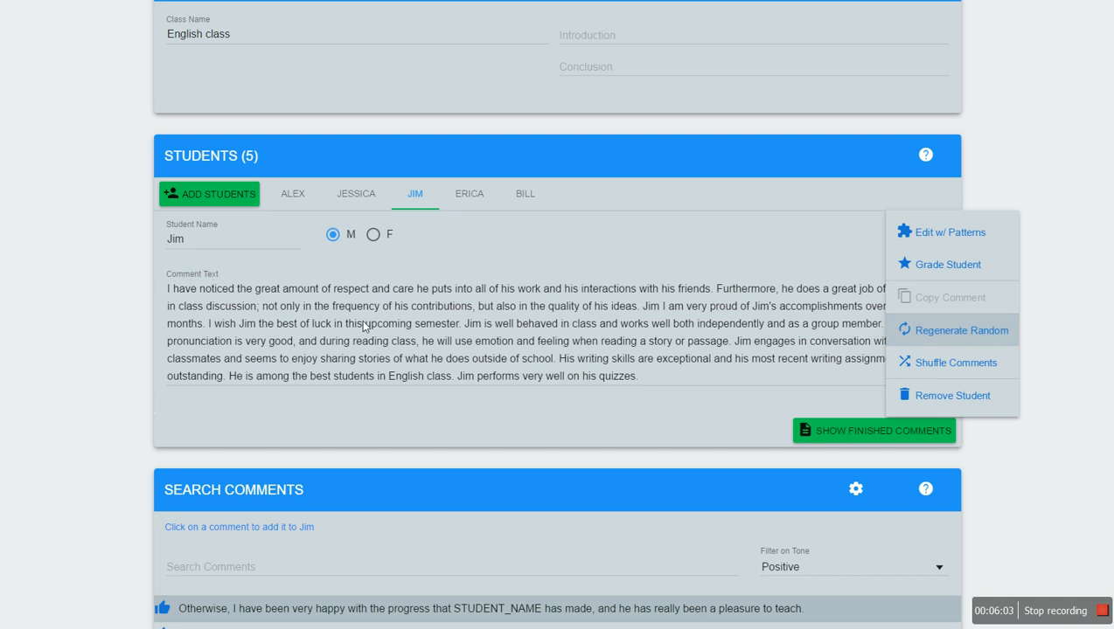
left_click(524, 308)
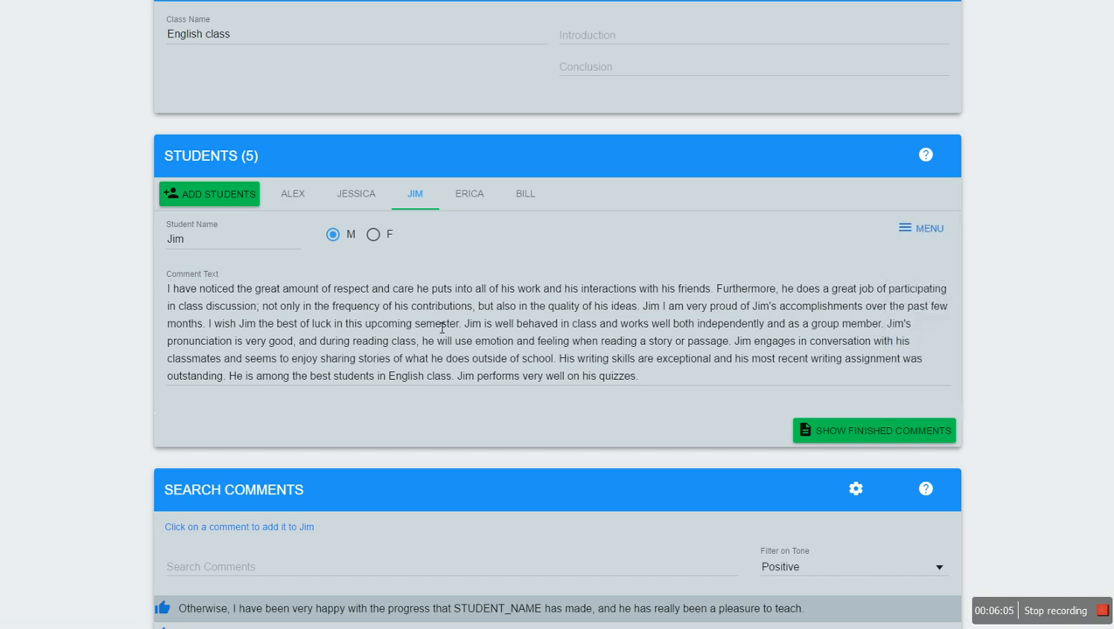
scroll(378, 318, "down", 3)
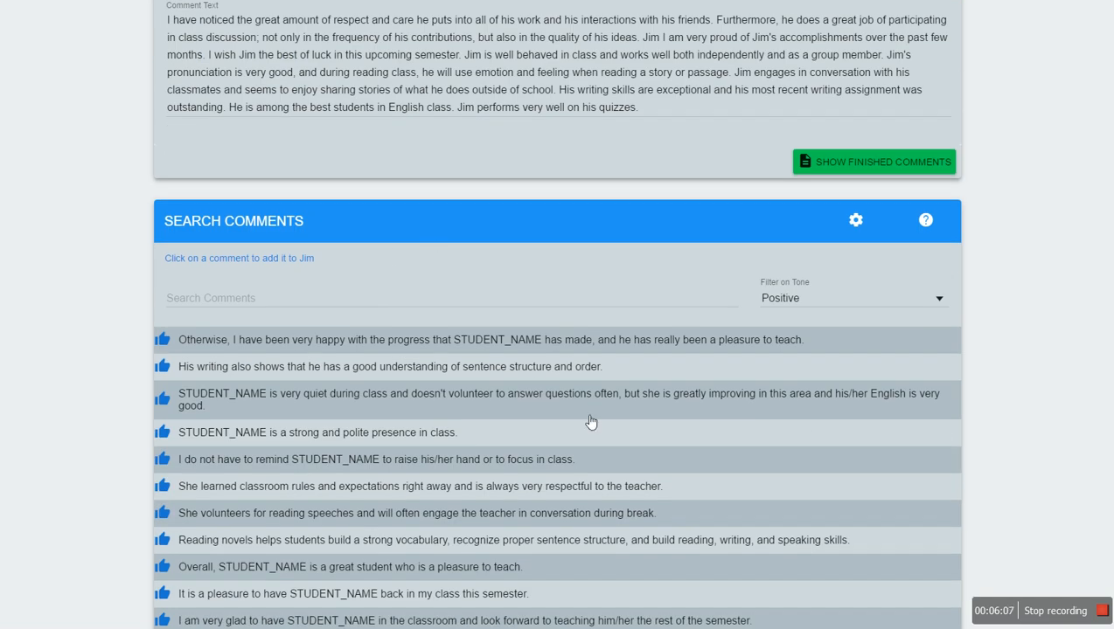
scroll(497, 440, "up", 3)
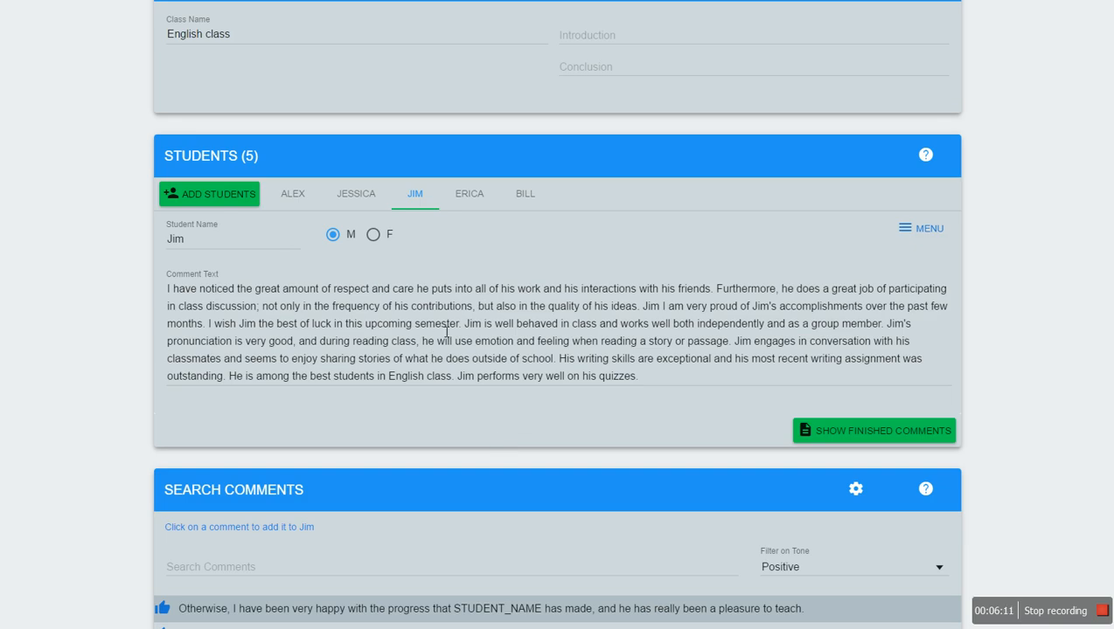
Step: Generate random Positive-tone comments for the fourth student and the fifth student
left_click(472, 196)
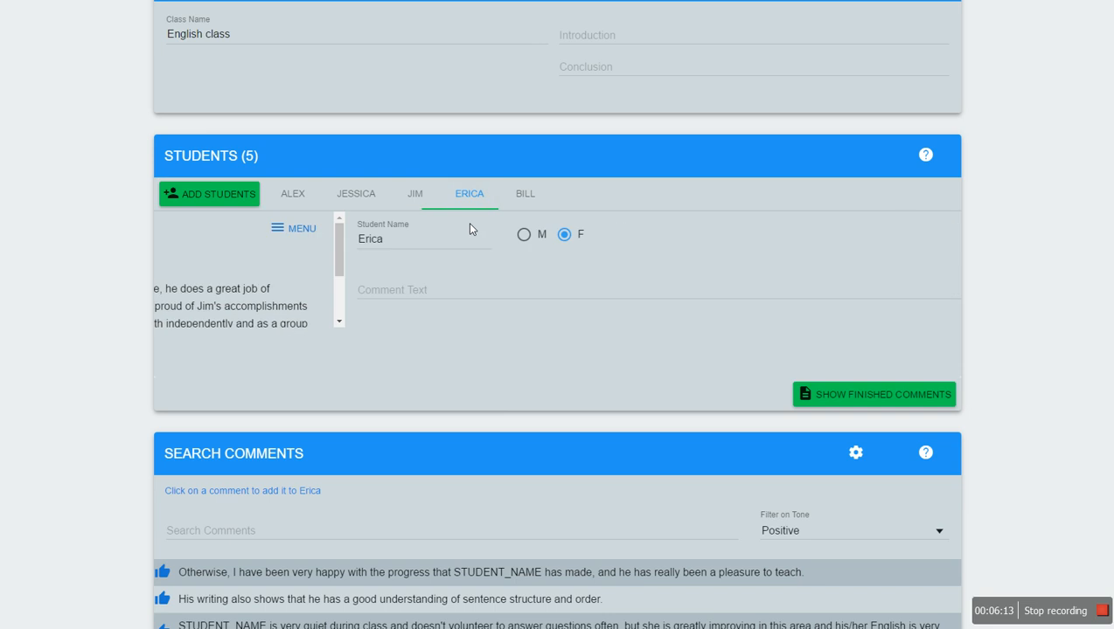
left_click(922, 228)
left_click(940, 332)
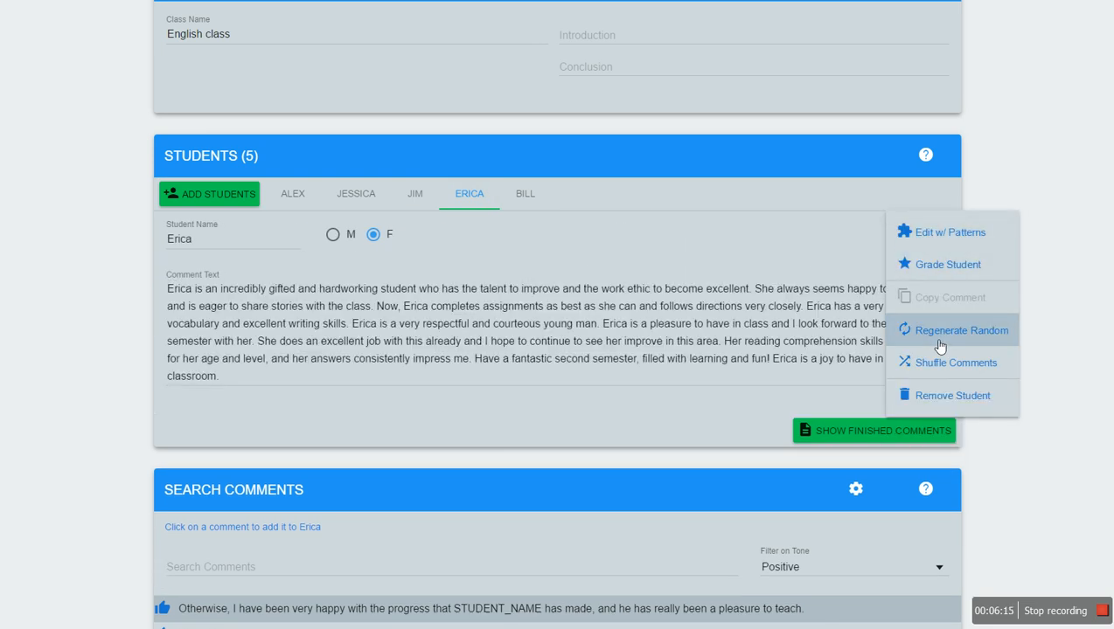
left_click(523, 193)
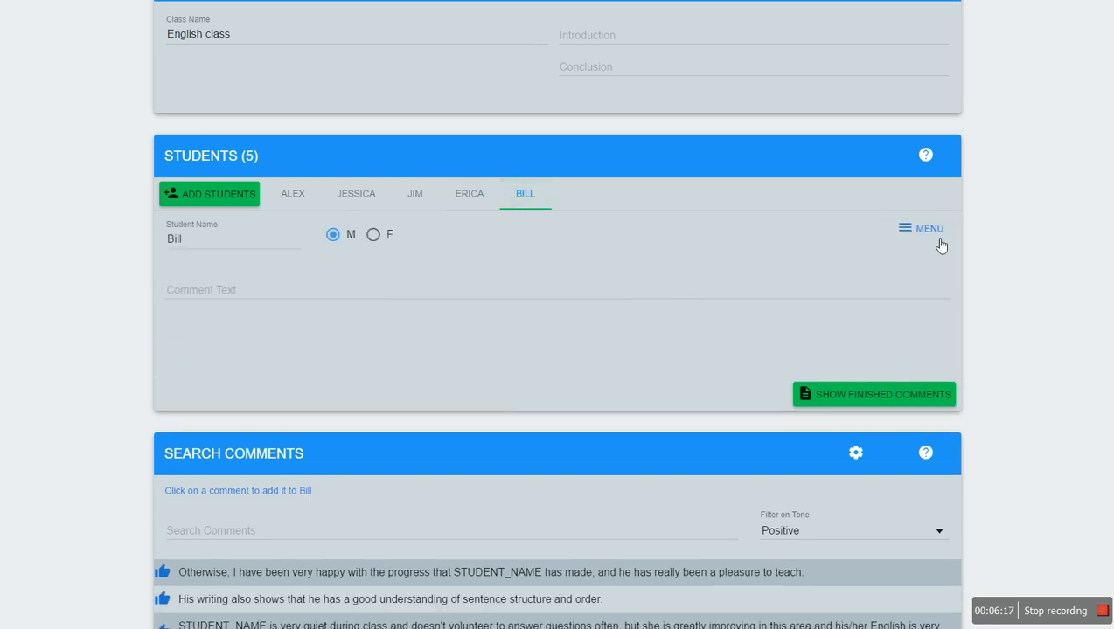
left_click(929, 231)
left_click(938, 334)
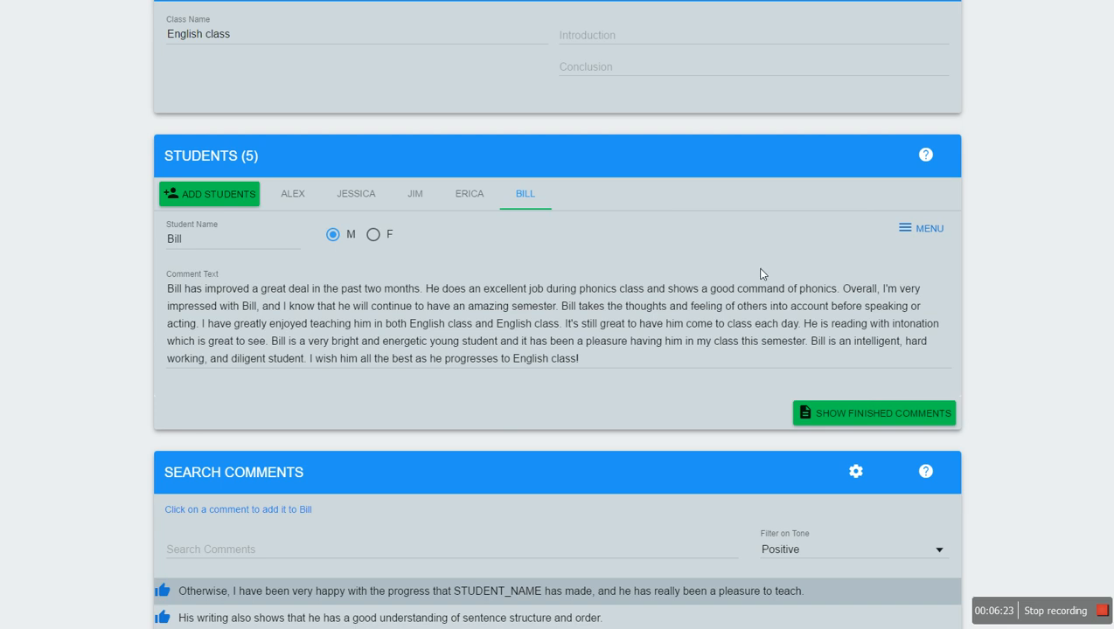
Step: Shuffle the order of the comments in the fifth student's comment text twice
left_click(928, 230)
left_click(944, 373)
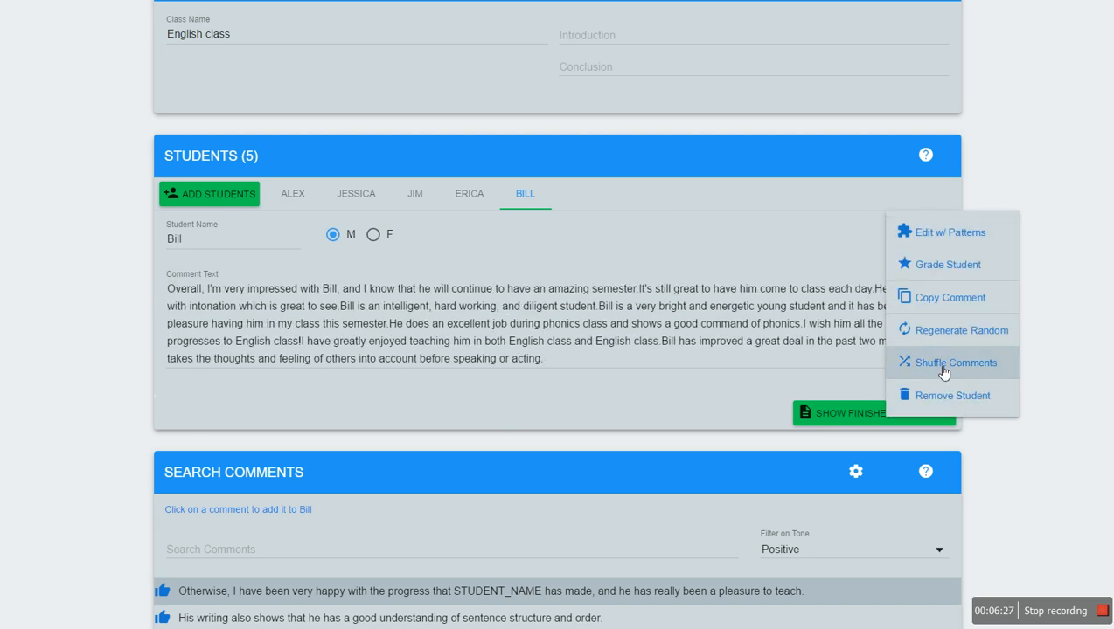
left_click(943, 373)
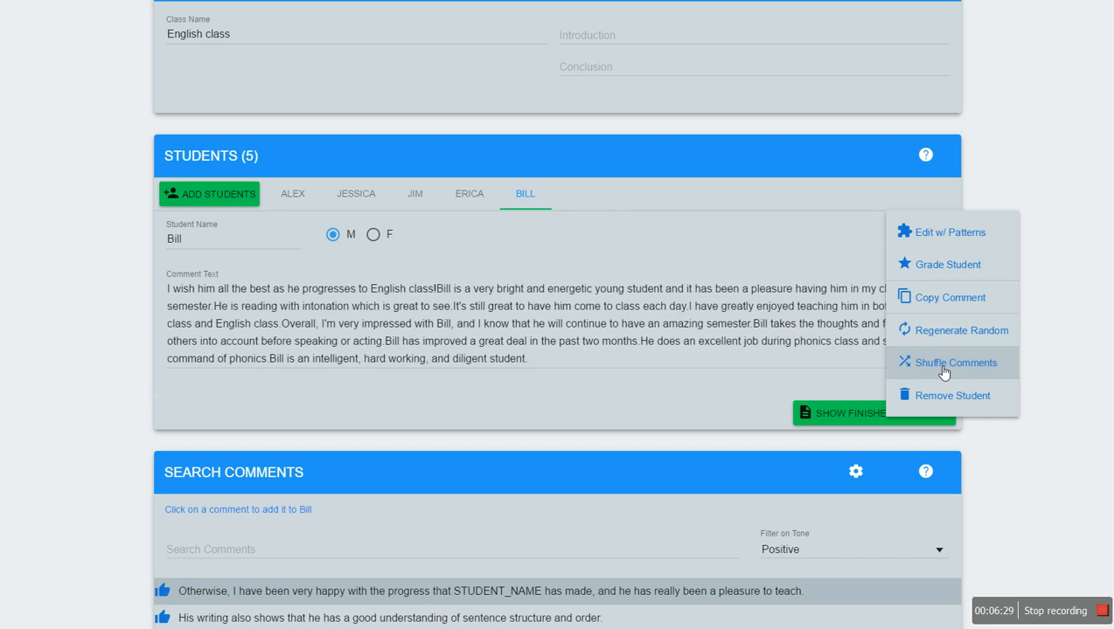
left_click(374, 341)
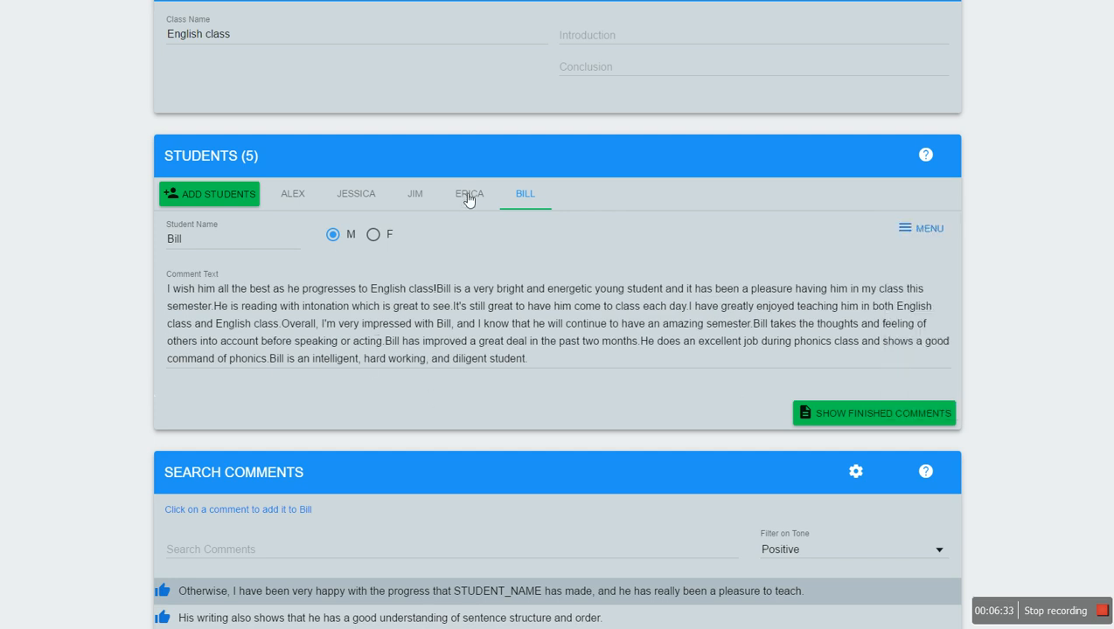
Step: Look through the comment texts of the individual students, ending on the first student
scroll(366, 253, "up", 2)
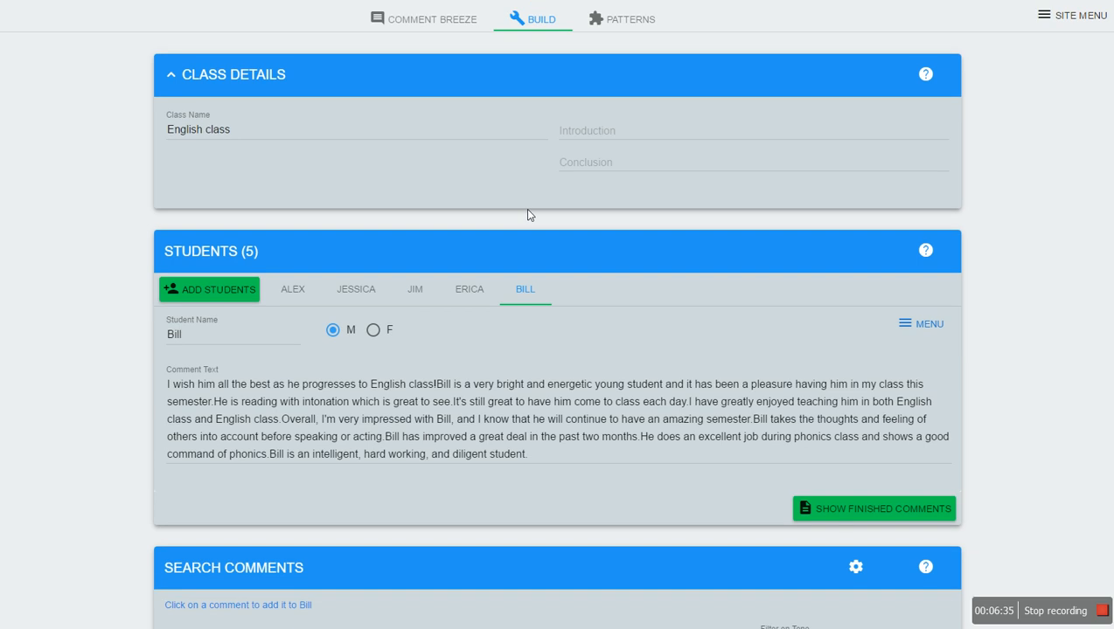
scroll(704, 194, "down", 3)
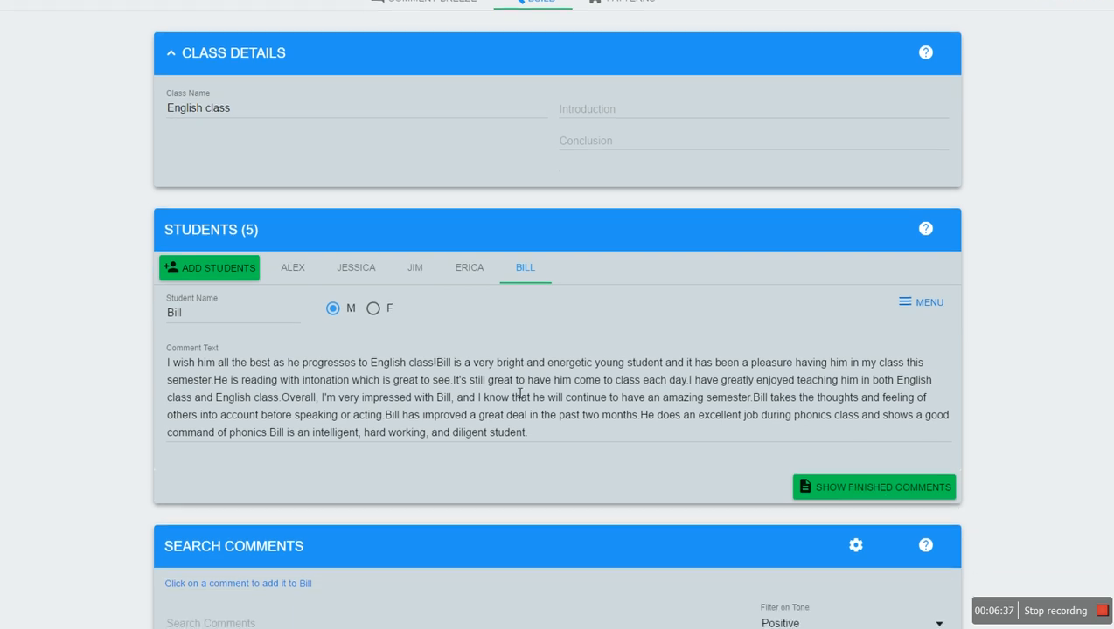
left_click(312, 159)
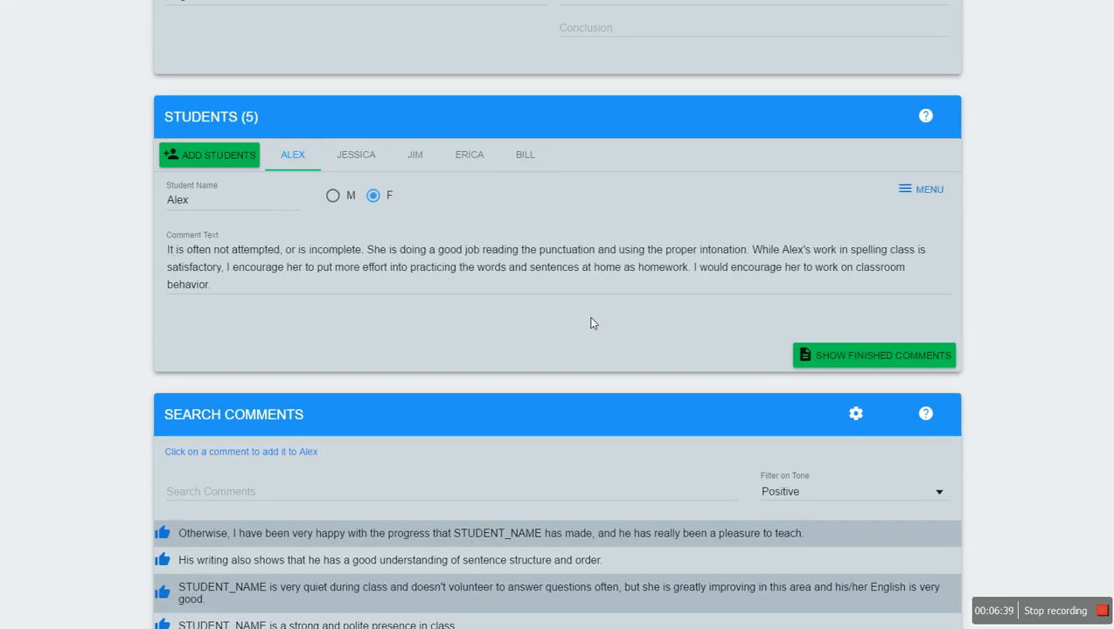
left_click(437, 158)
left_click(488, 159)
left_click(296, 157)
Step: Show the finished comments for English class, read through all students' entries, and close the overview
left_click(918, 362)
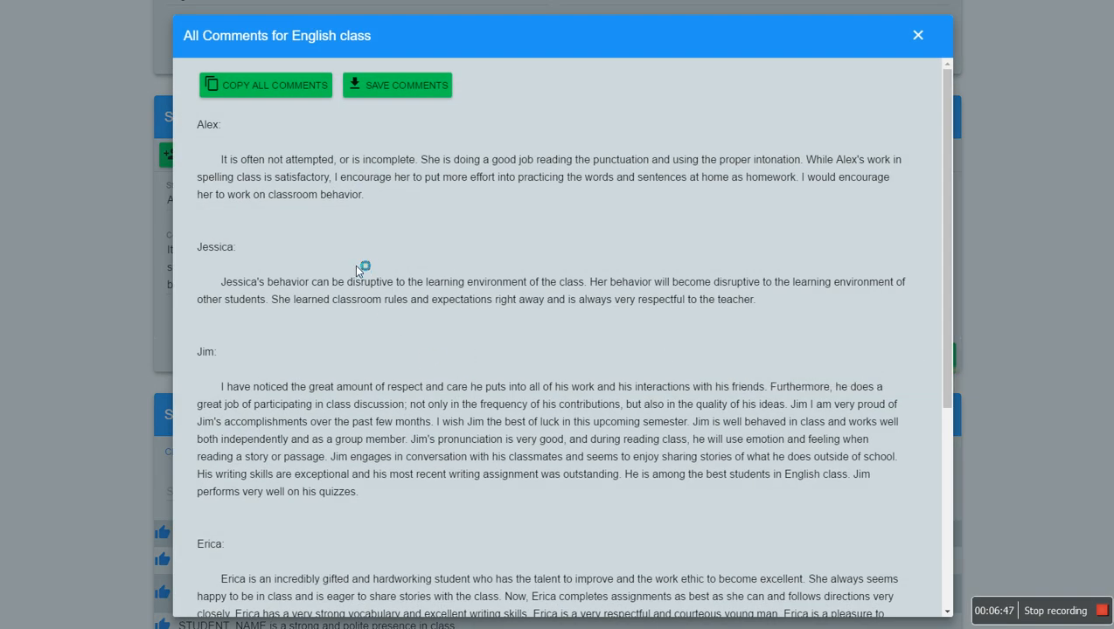
scroll(241, 247, "down", 4)
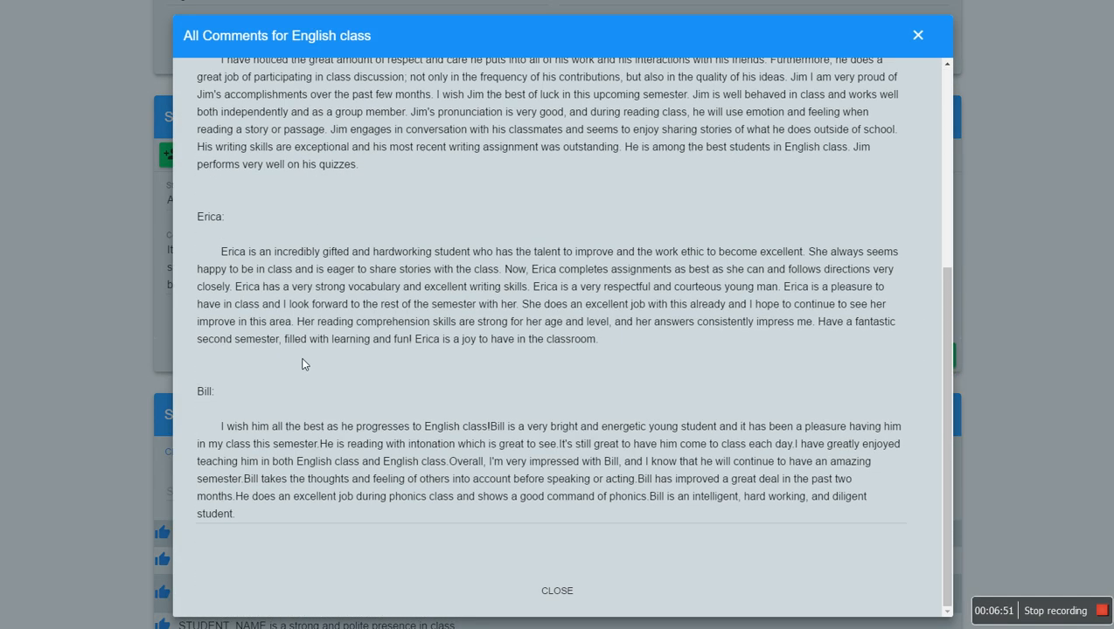
scroll(551, 341, "up", 3)
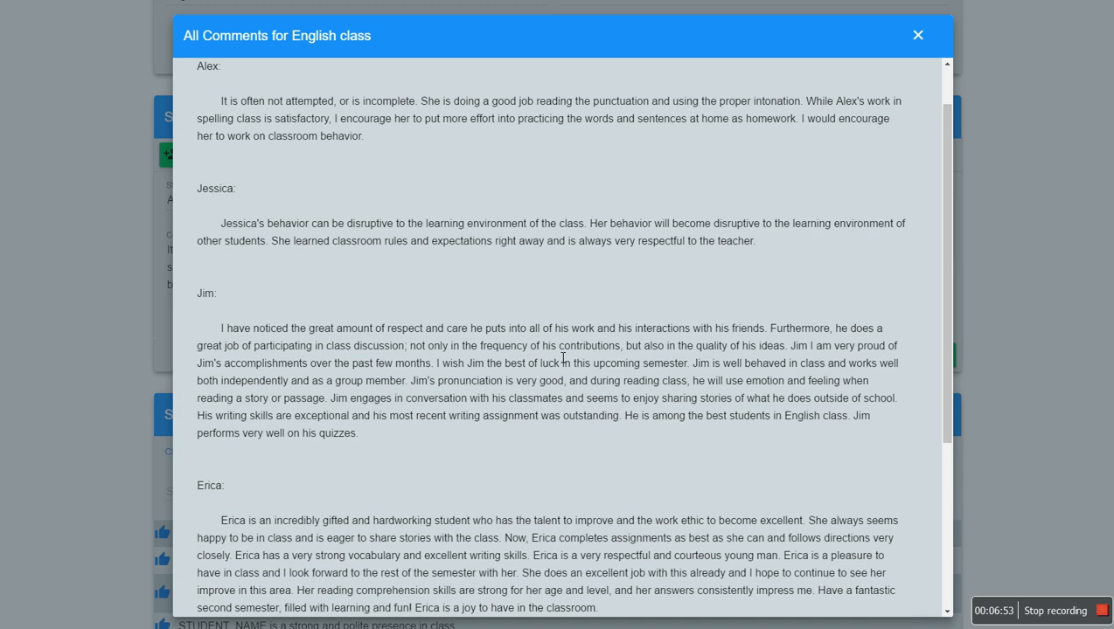
scroll(563, 358, "up", 1)
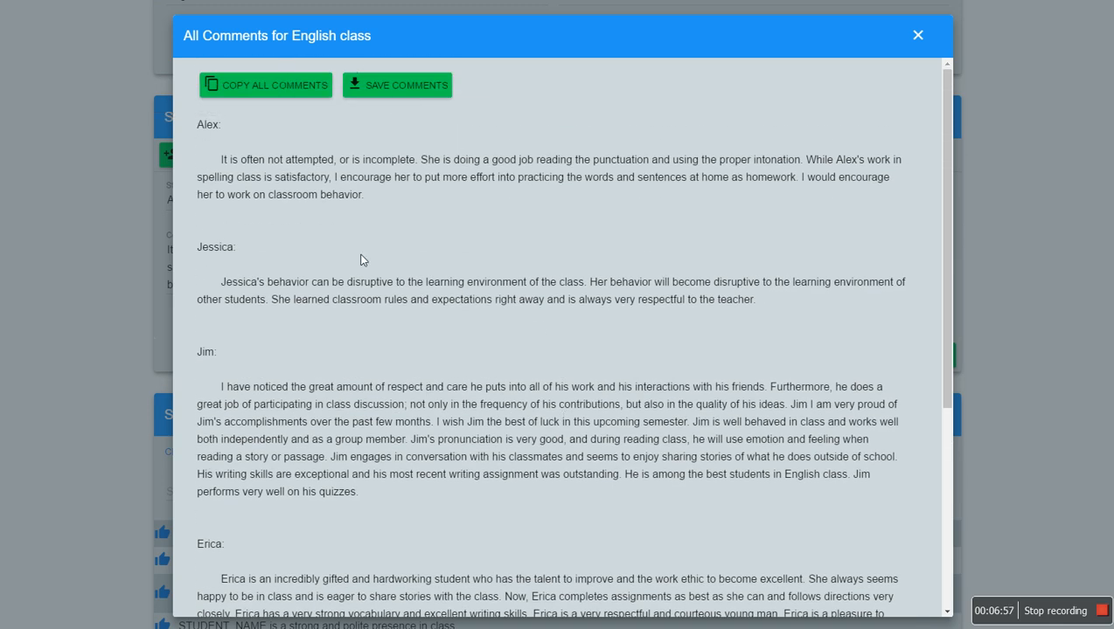
scroll(440, 305, "down", 2)
scroll(464, 349, "up", 2)
left_click(920, 36)
Step: Set the class introduction to "Hello class!" and the conclusion to "Goodbye, have a nice life!"
scroll(611, 294, "up", 2)
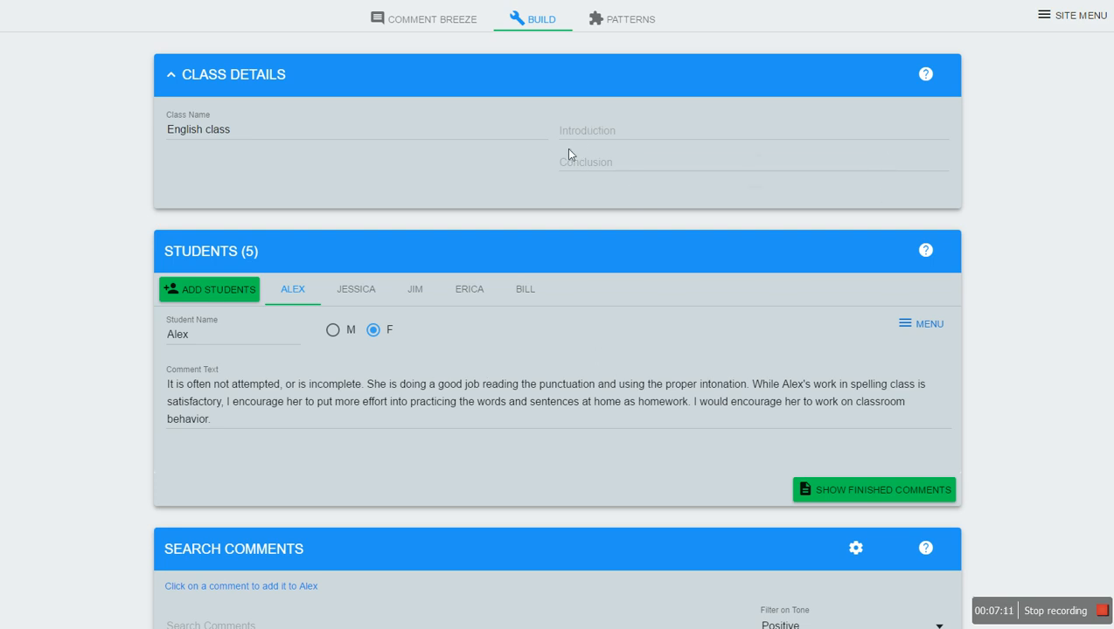
left_click(591, 131)
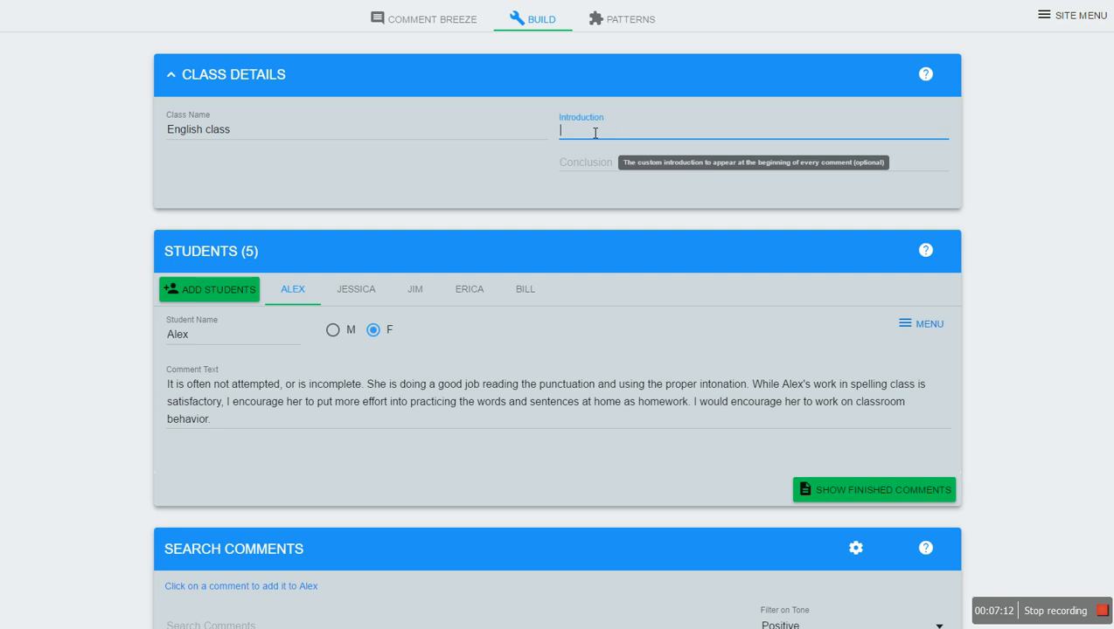
type("Hello class!")
left_click(616, 175)
type("Go")
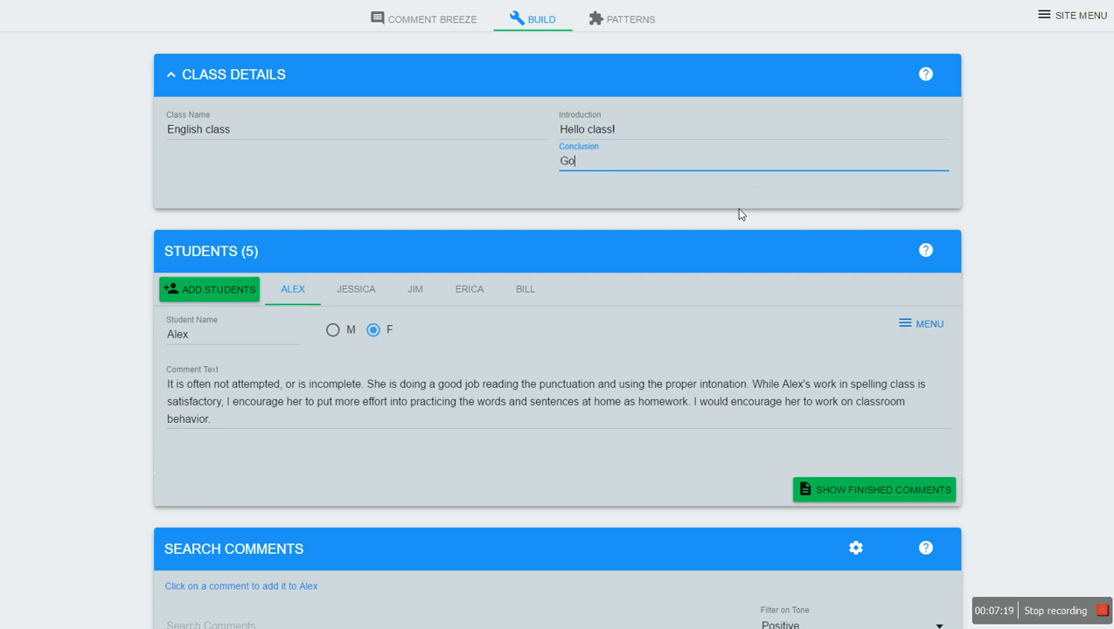
type("odbye, have a nice life!")
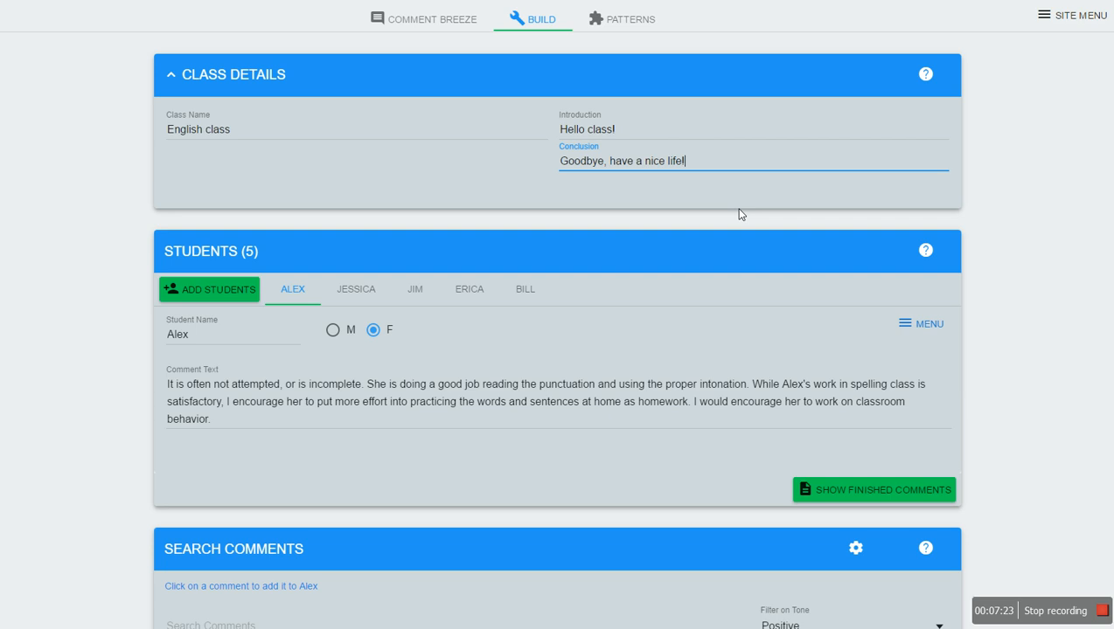
Step: Check the introduction and conclusion in the finished comments of all students, and close the overview
left_click(839, 492)
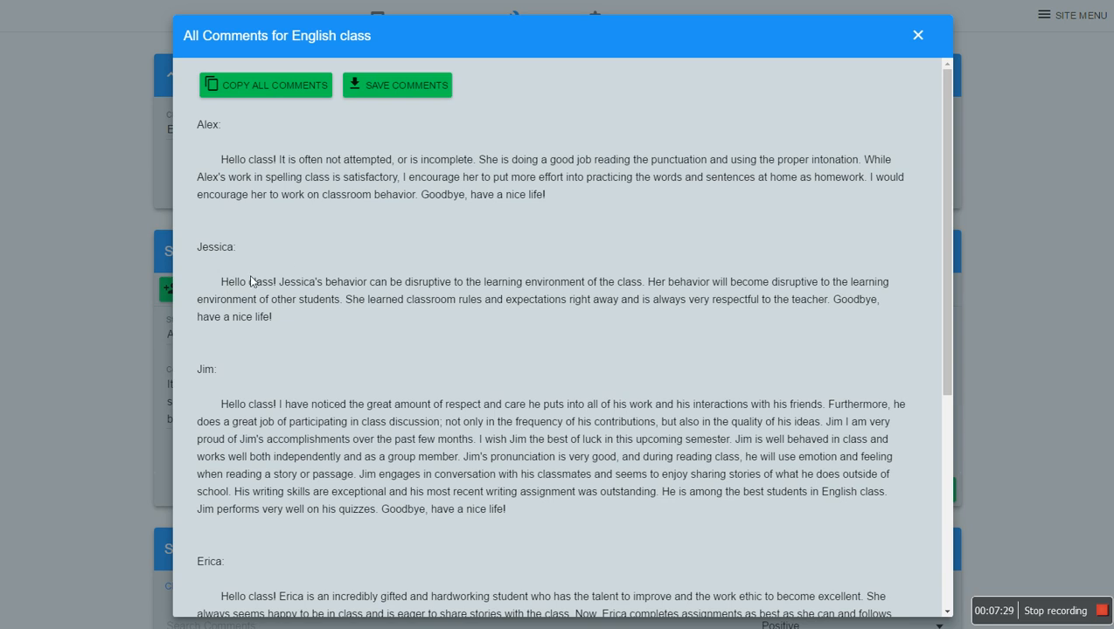
scroll(311, 315, "down", 4)
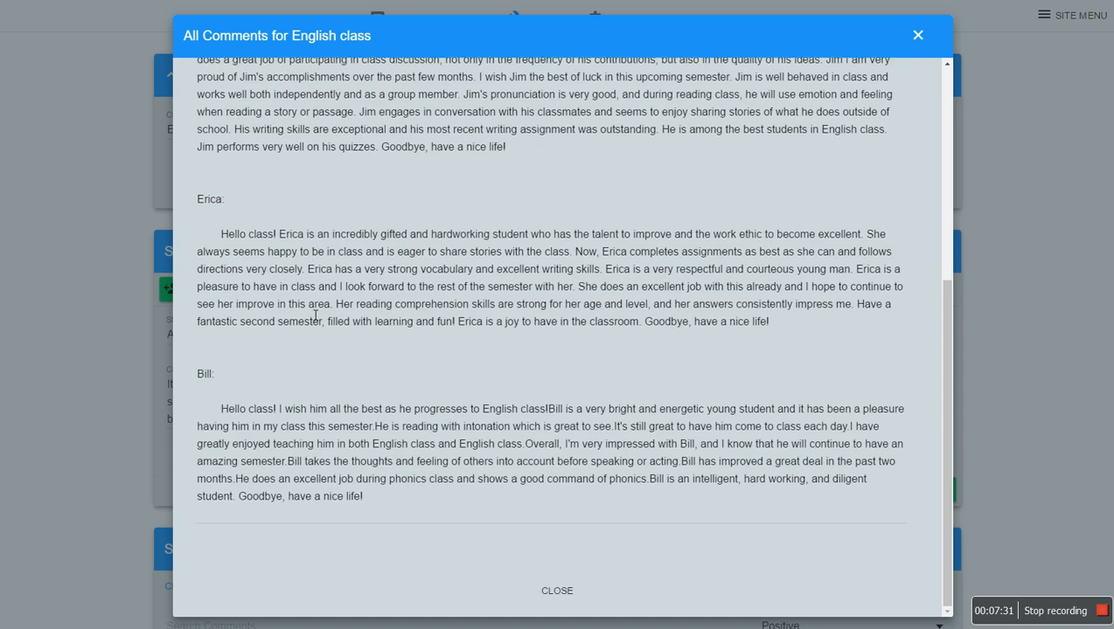
scroll(314, 315, "up", 4)
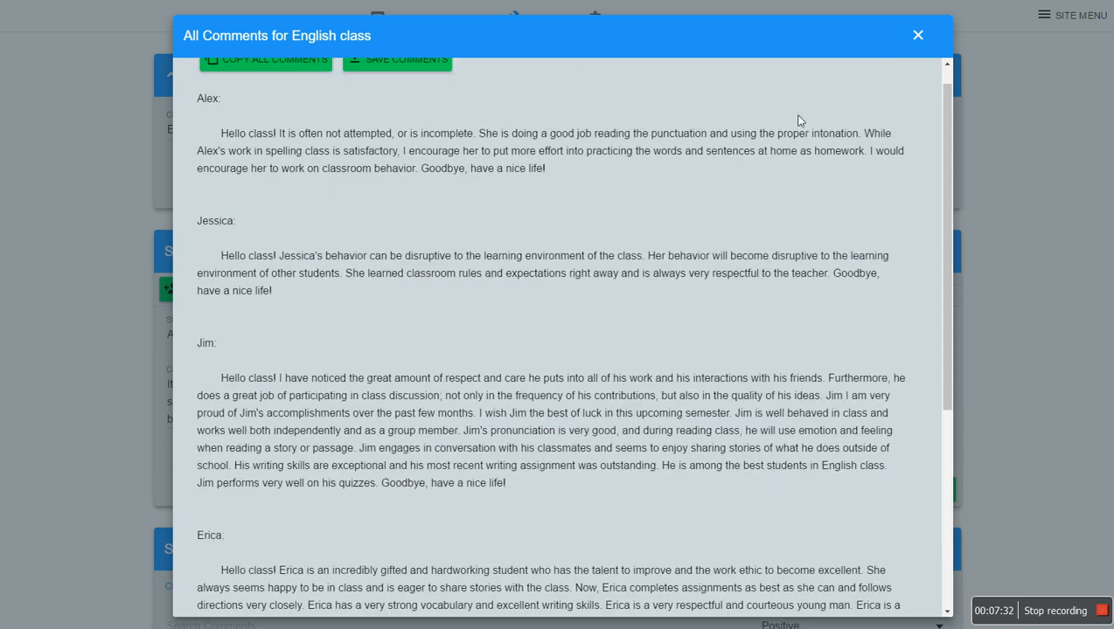
left_click(923, 38)
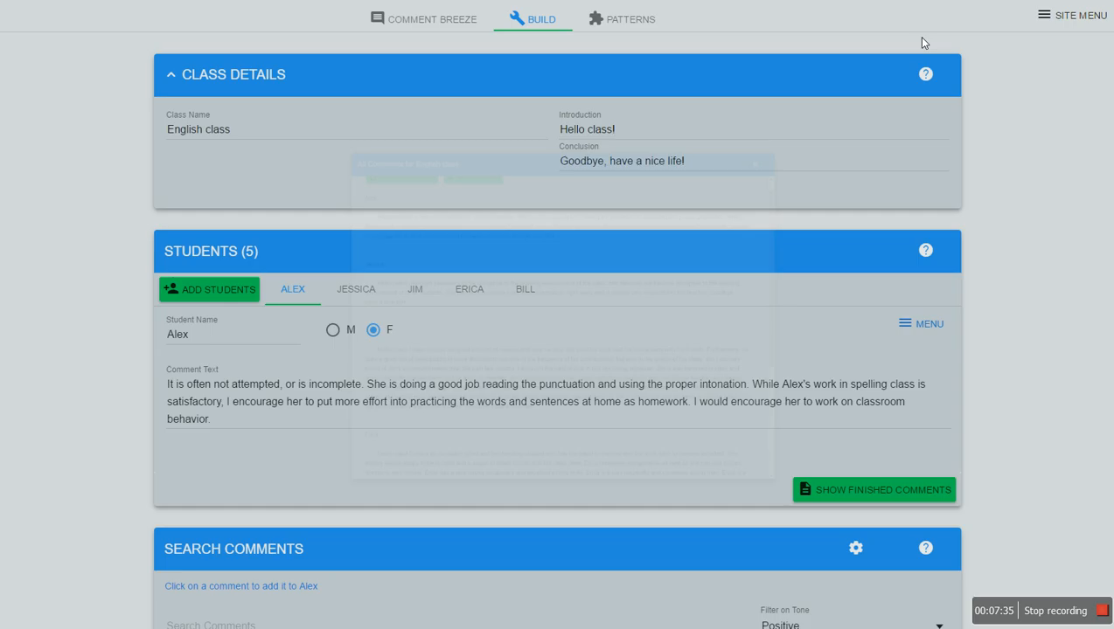
Step: Replace "class" in the introduction with the name placeholder so it reads "Hello STUDENT_NAME!"
double_click(601, 130)
type("STUDENT_NA")
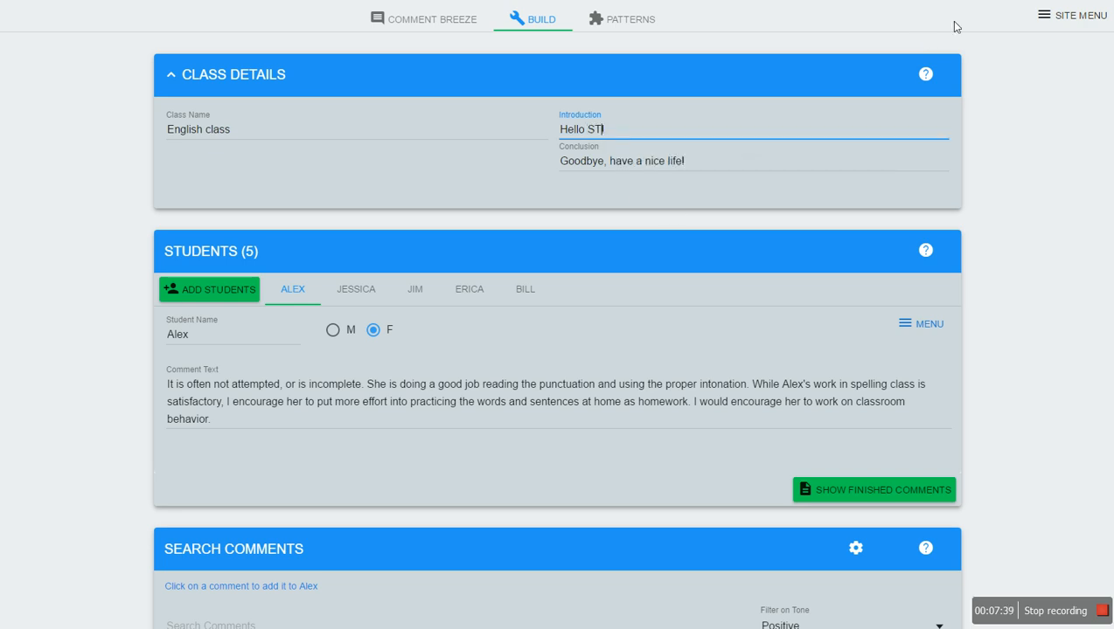
type("ME!")
Step: Check how the name placeholder is filled in across the finished comments, and close the overview
left_click(847, 492)
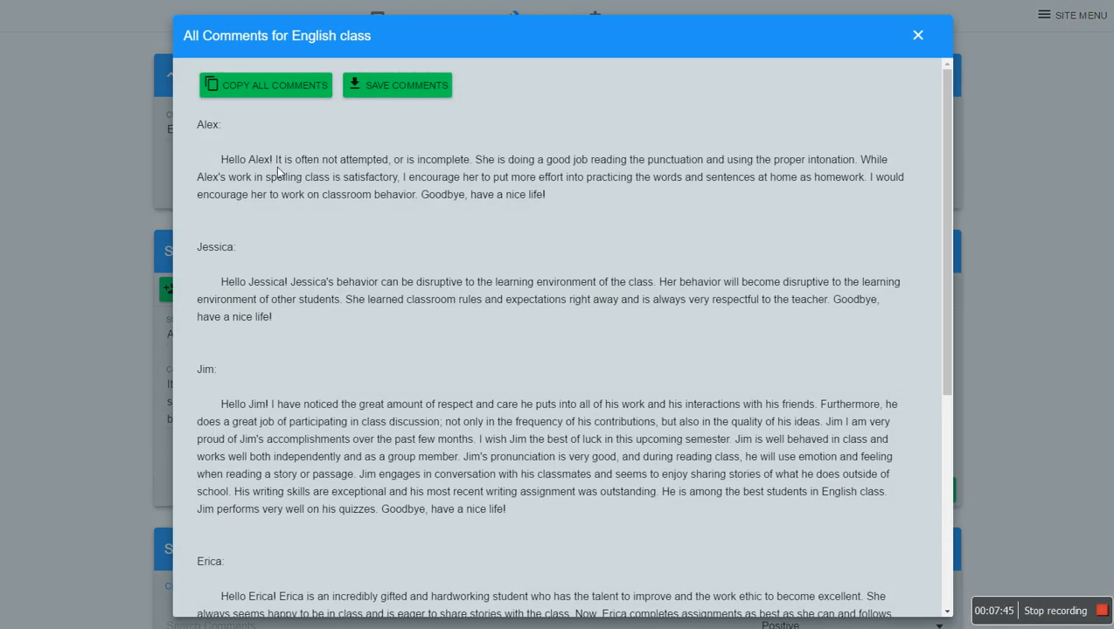
scroll(278, 394, "down", 3)
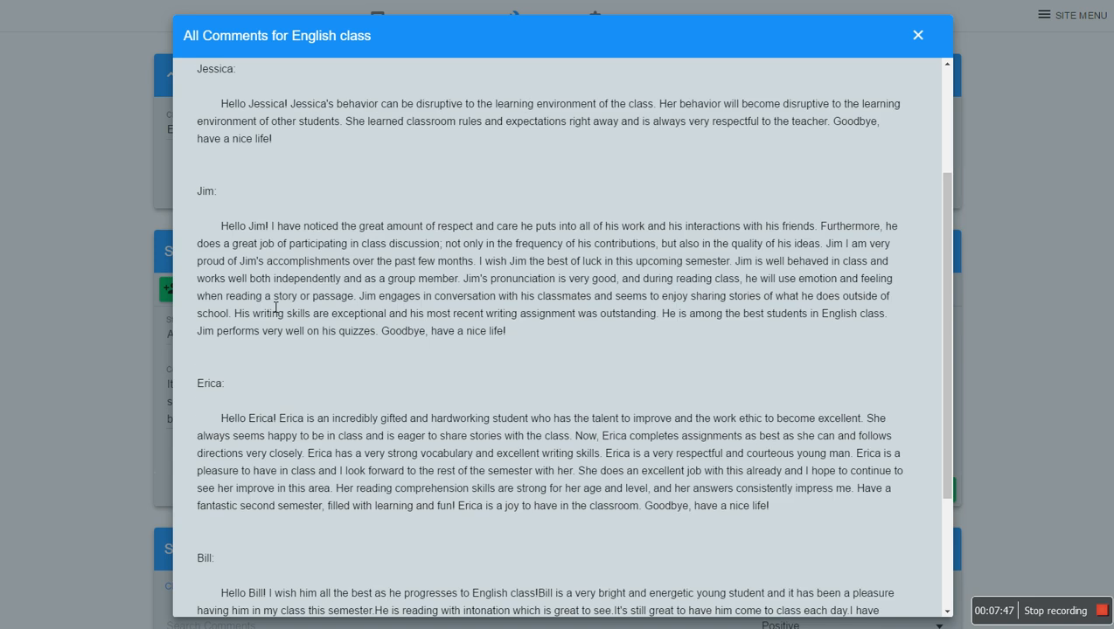
scroll(264, 400, "down", 2)
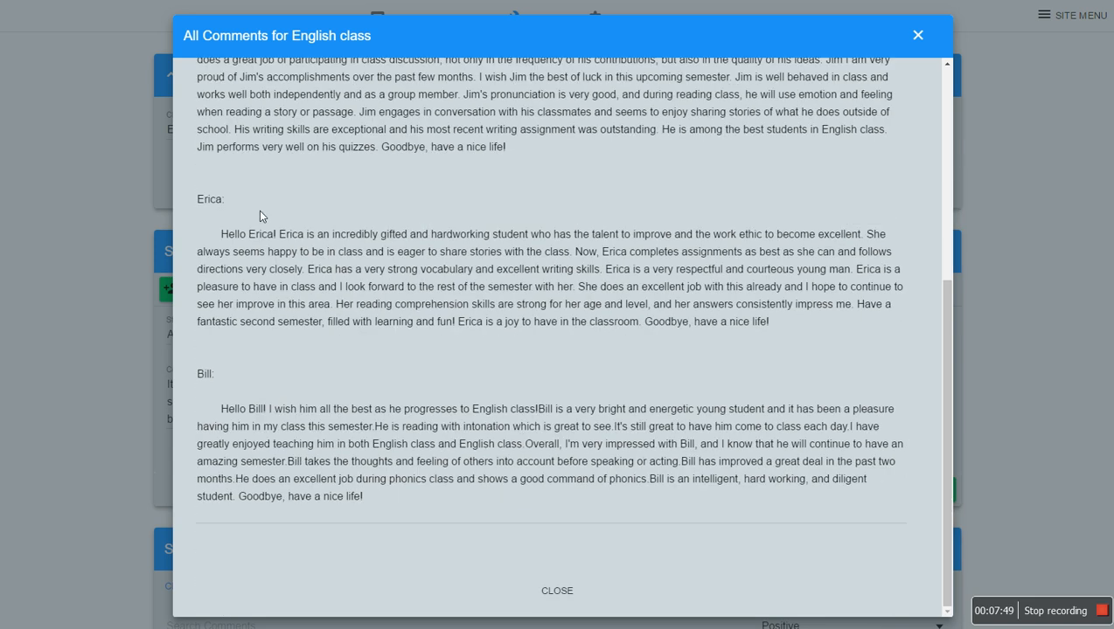
left_click(567, 593)
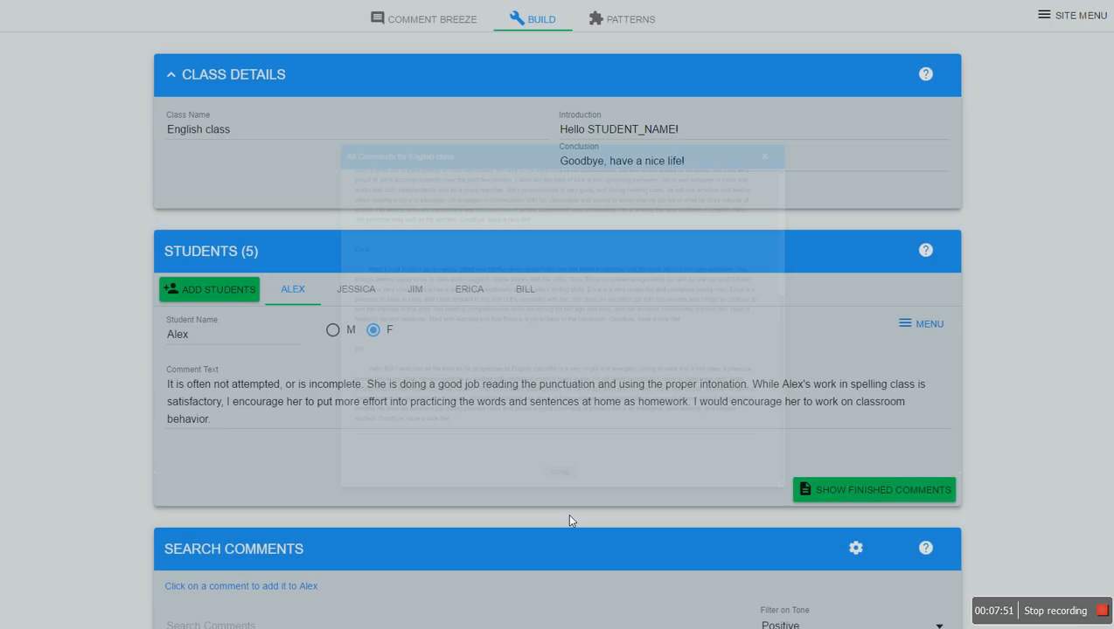
Step: Save the class, students and comments to a backup file
scroll(500, 286, "down", 4)
scroll(500, 286, "up", 4)
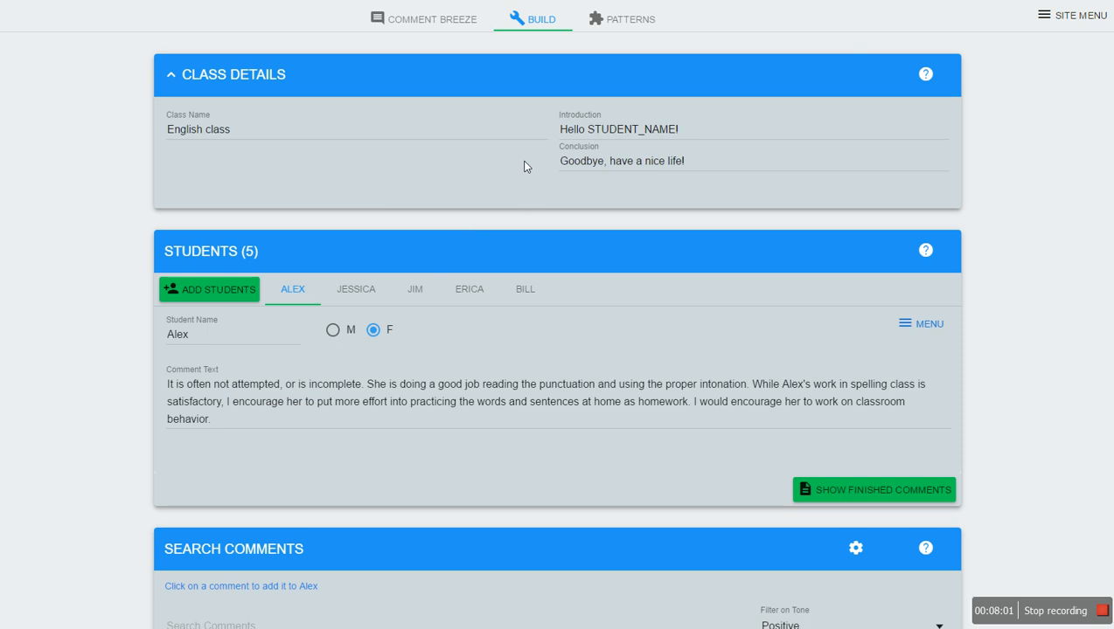
left_click(1060, 18)
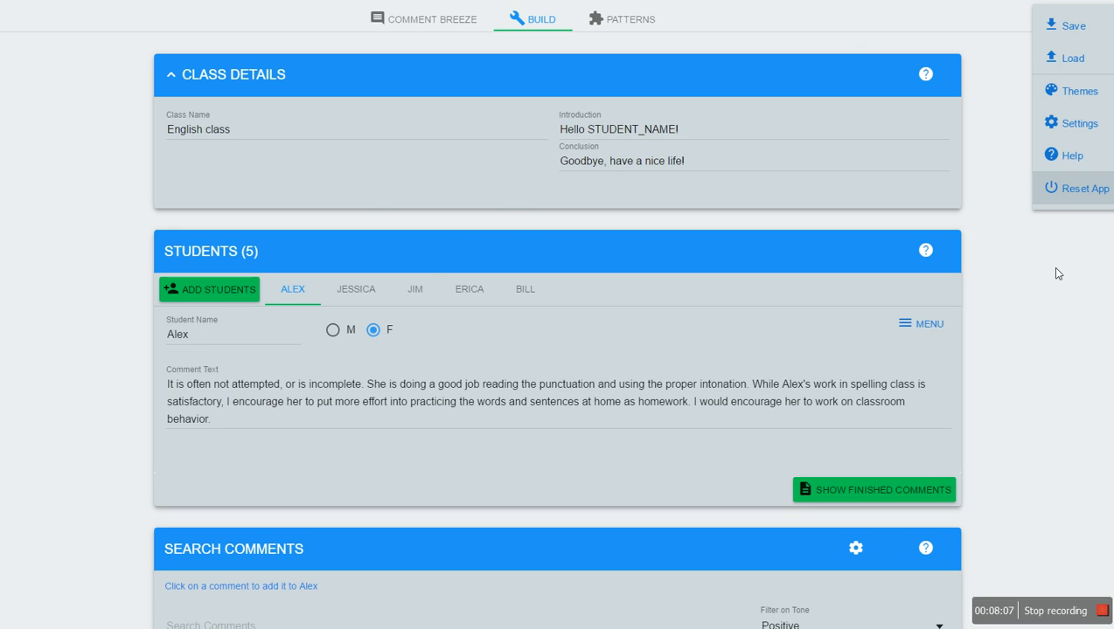
left_click(1081, 35)
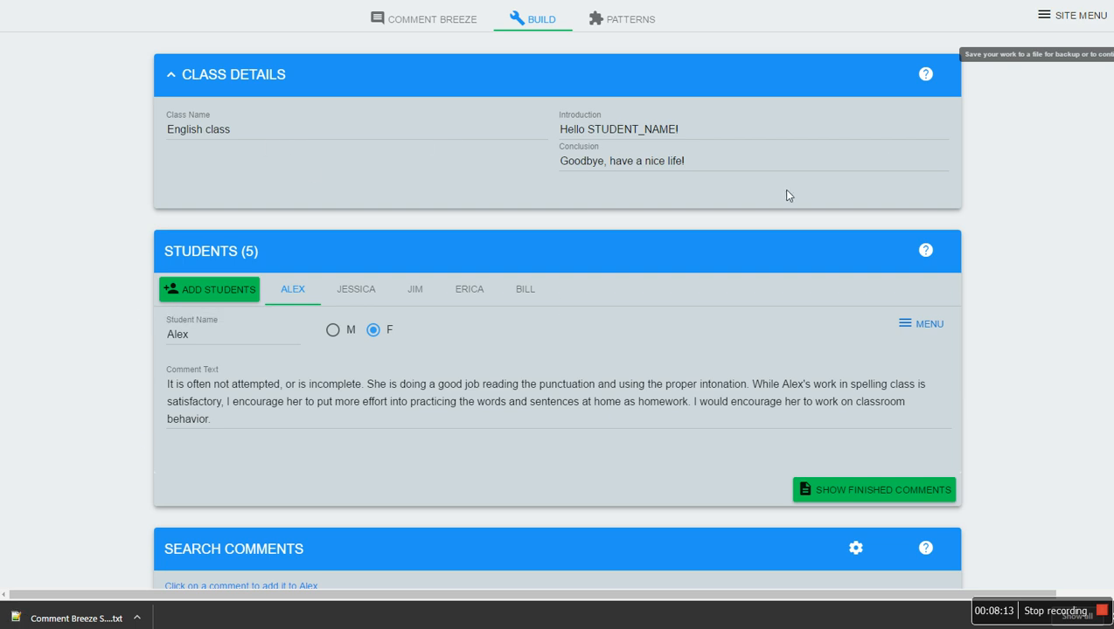
left_click(1070, 19)
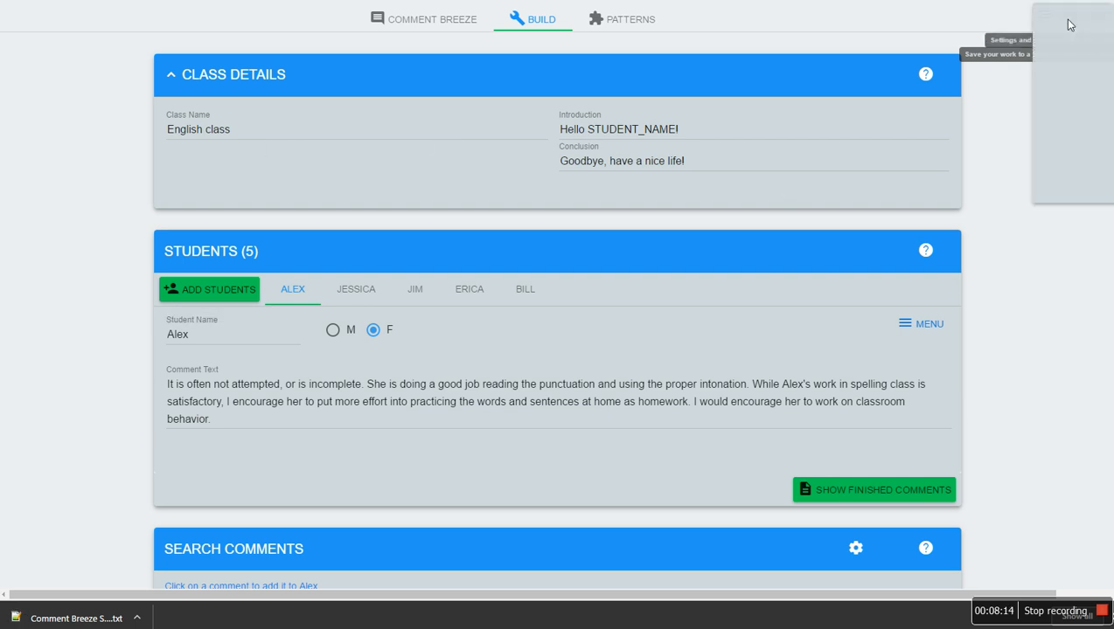
left_click(986, 328)
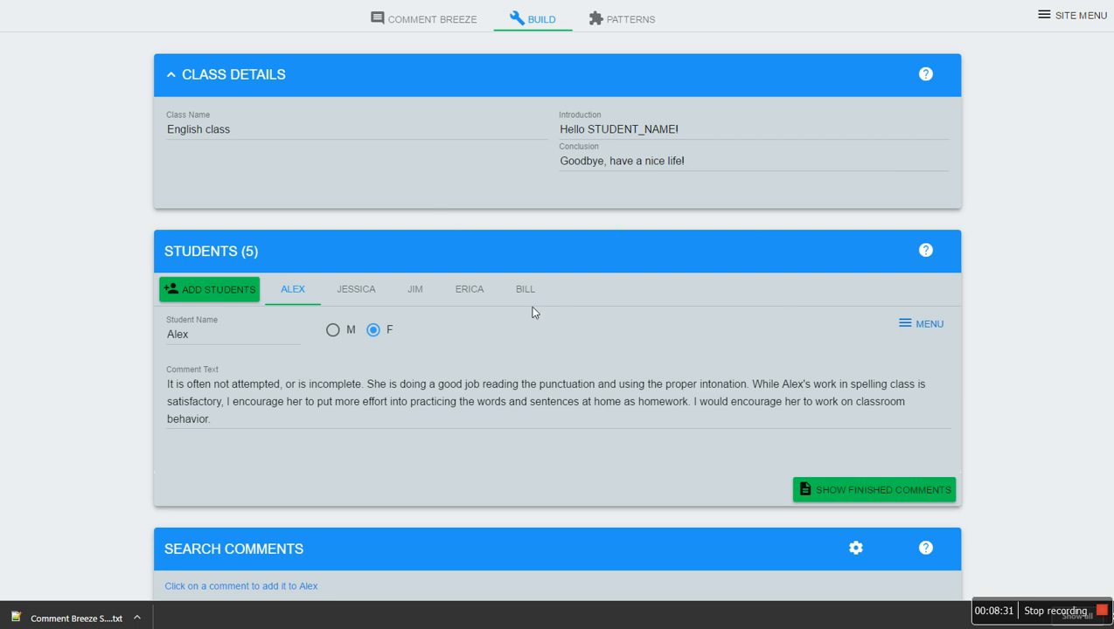
left_click(1074, 23)
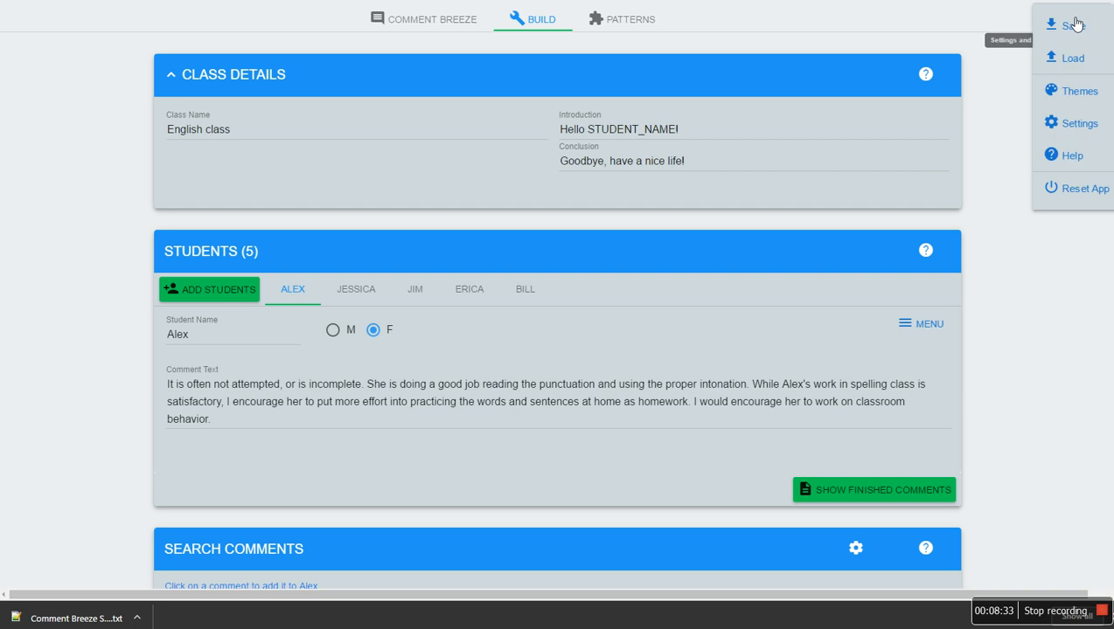
left_click(1009, 258)
Step: Browse the third, fourth and fifth students' comments and return to the first student
scroll(1010, 258, "down", 2)
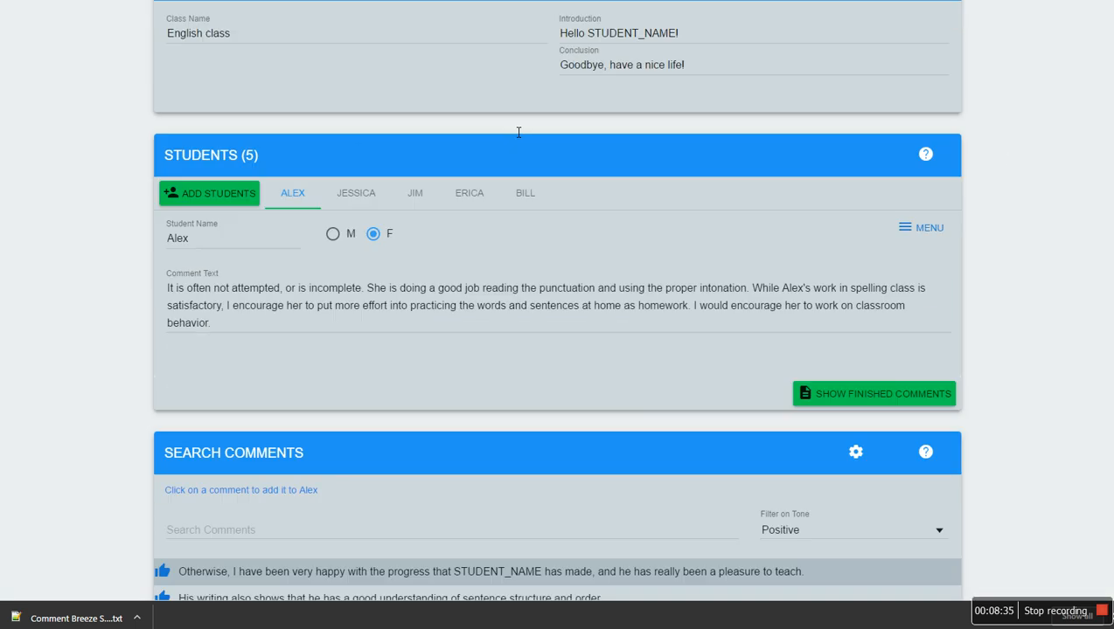
left_click(405, 163)
left_click(473, 157)
left_click(528, 155)
left_click(297, 159)
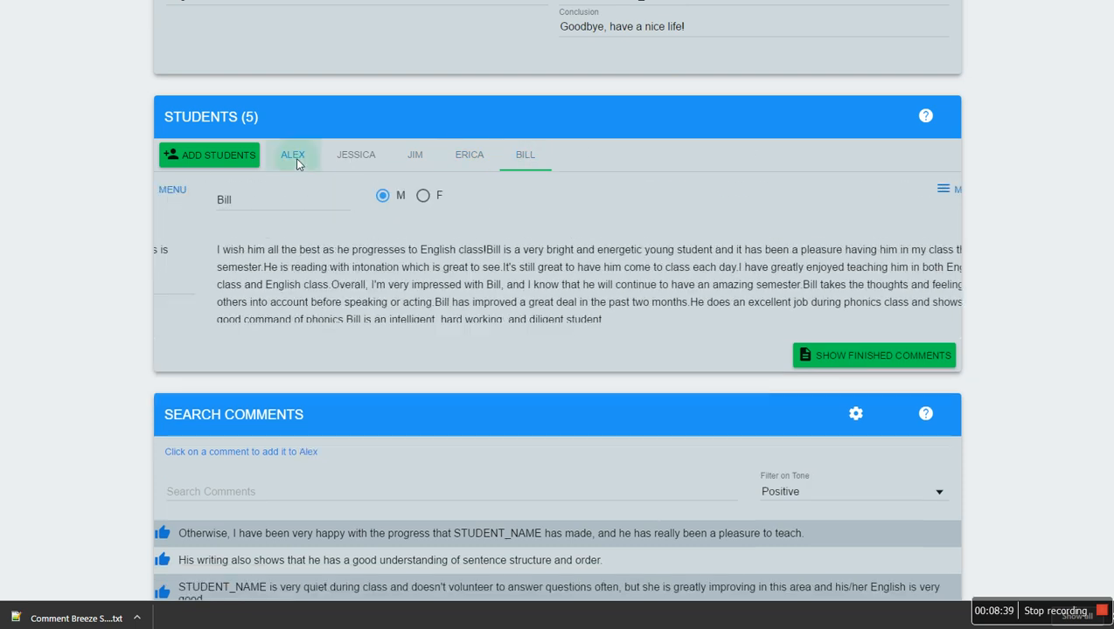
Step: Reload the page and restore the class comments from the browser's cache
scroll(581, 210, "up", 2)
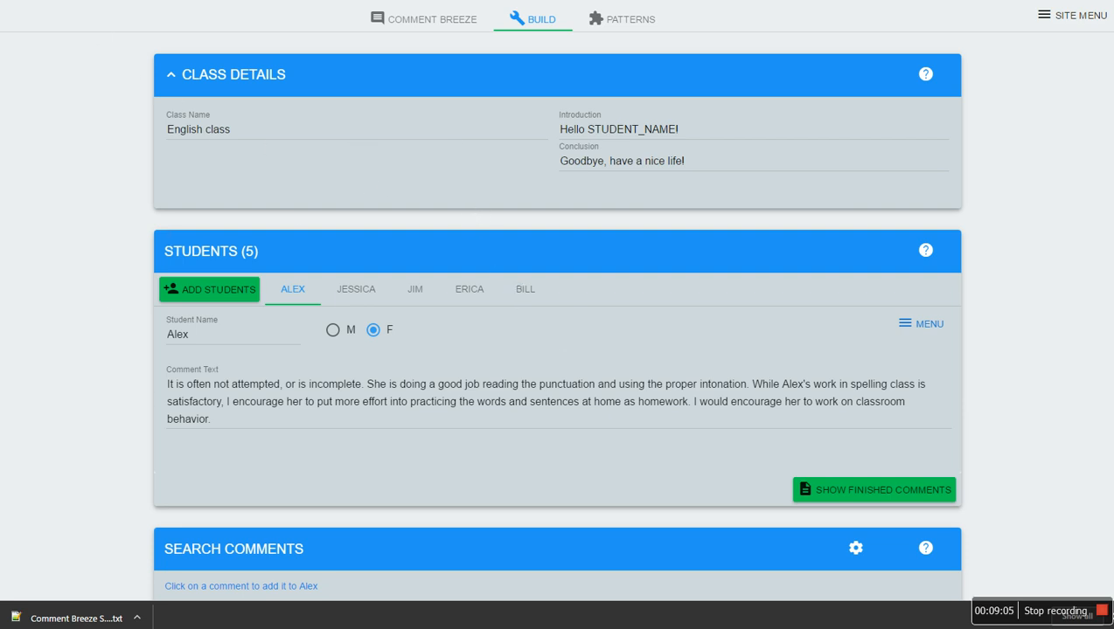
key("F5")
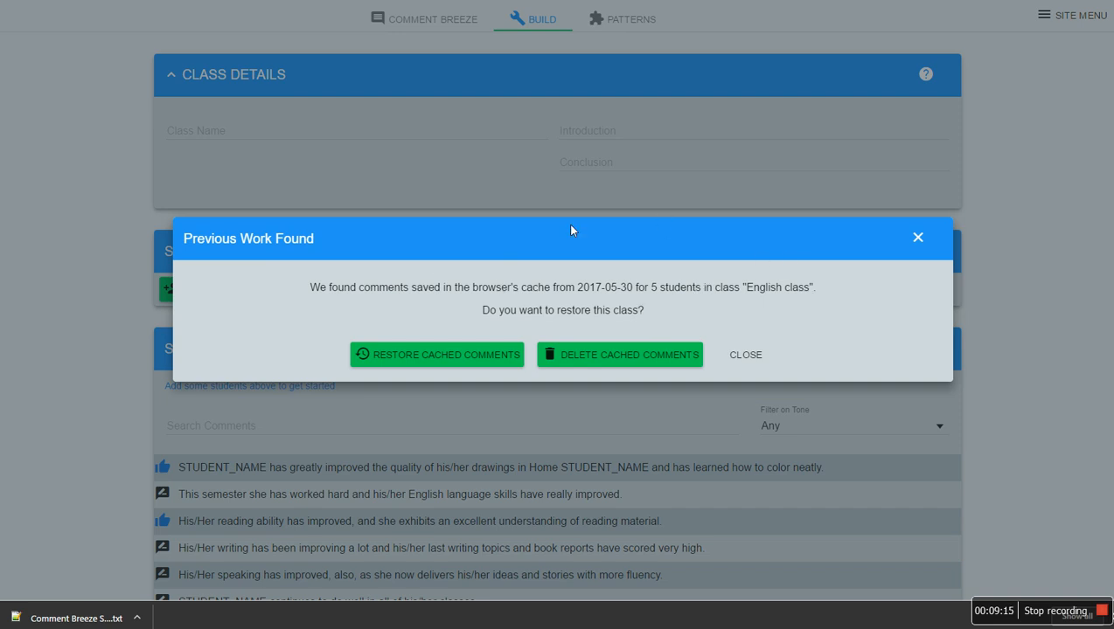
left_click(399, 357)
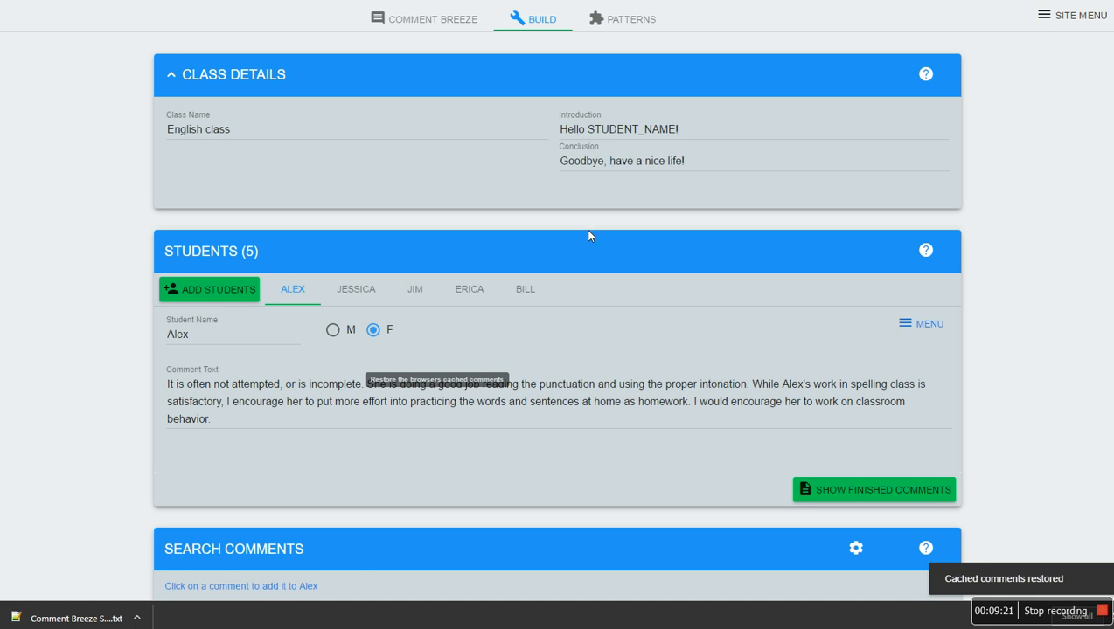
scroll(585, 276, "down", 2)
scroll(585, 284, "up", 3)
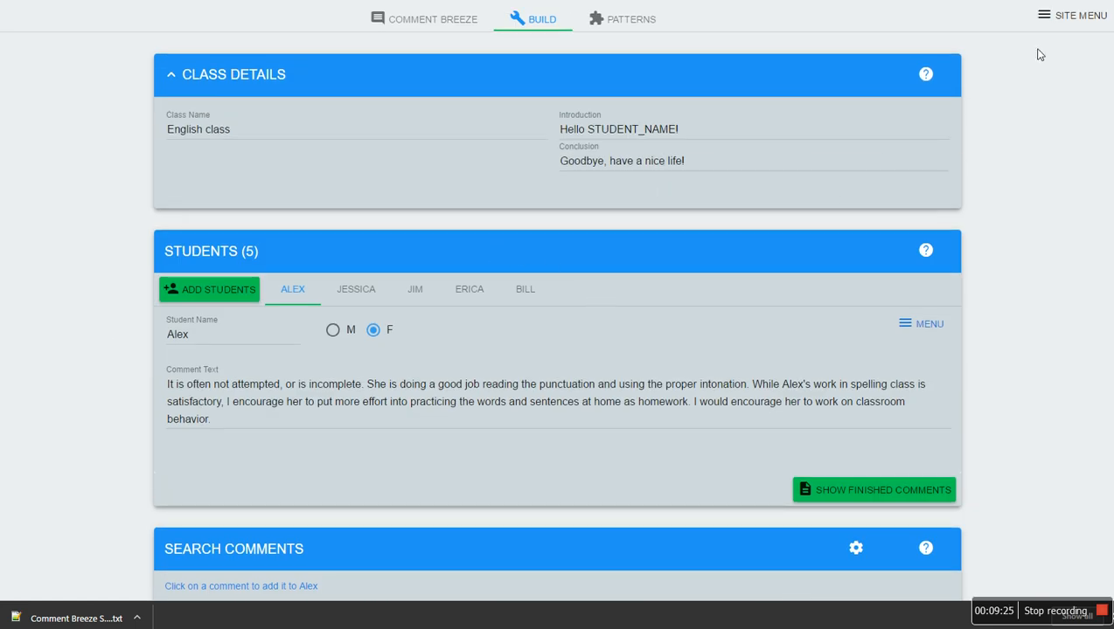
Step: Reset the application with the Clear Cache option enabled to erase the current class and its comments
left_click(1071, 16)
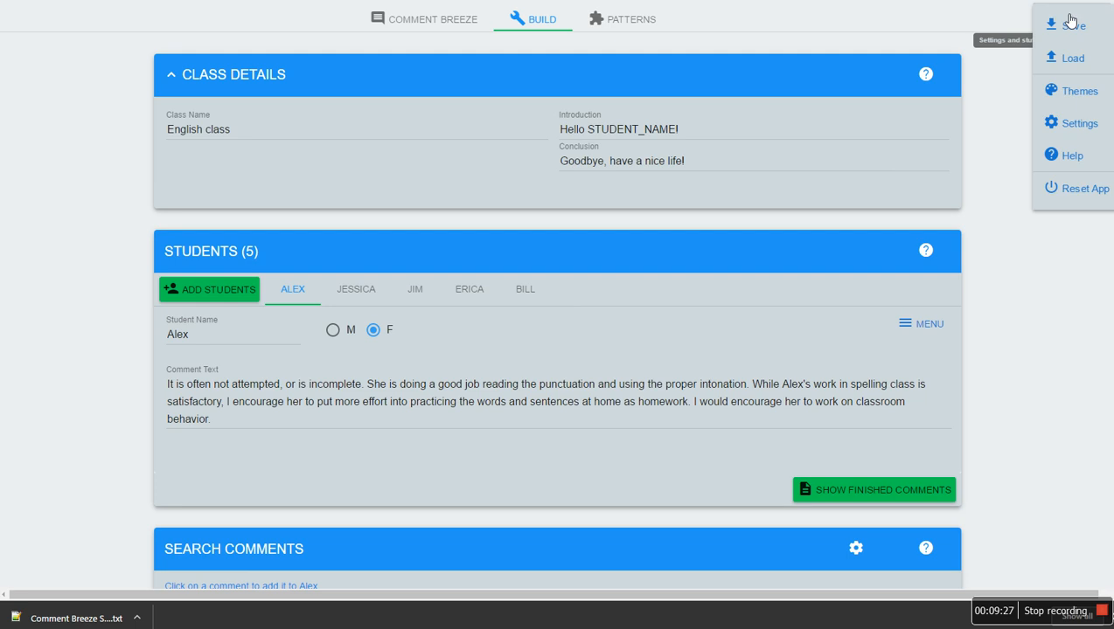
left_click(1061, 194)
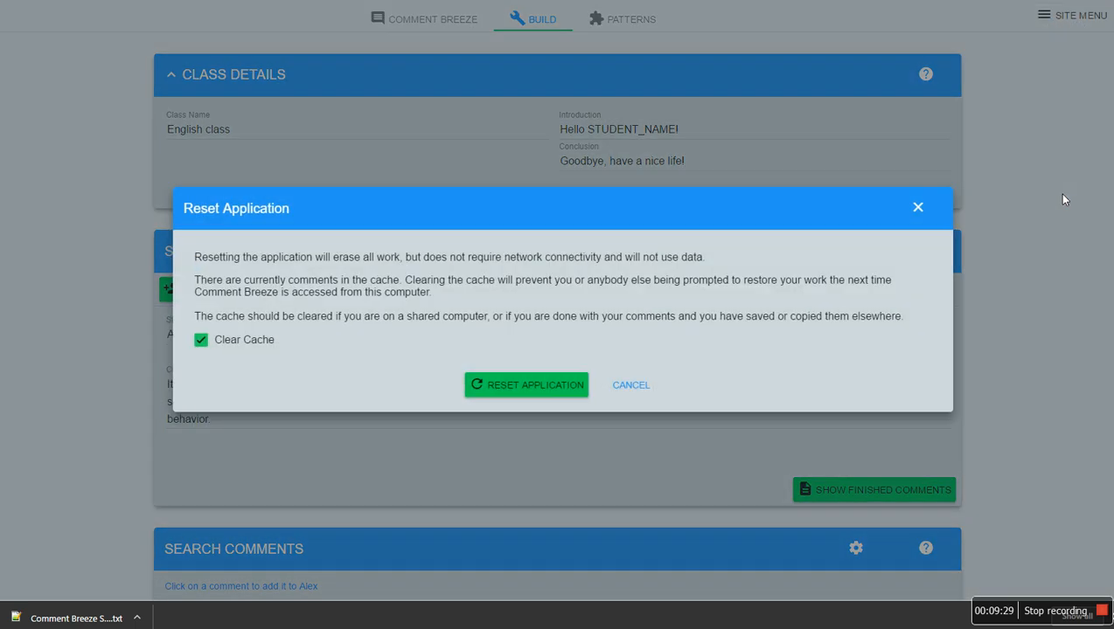
left_click(537, 390)
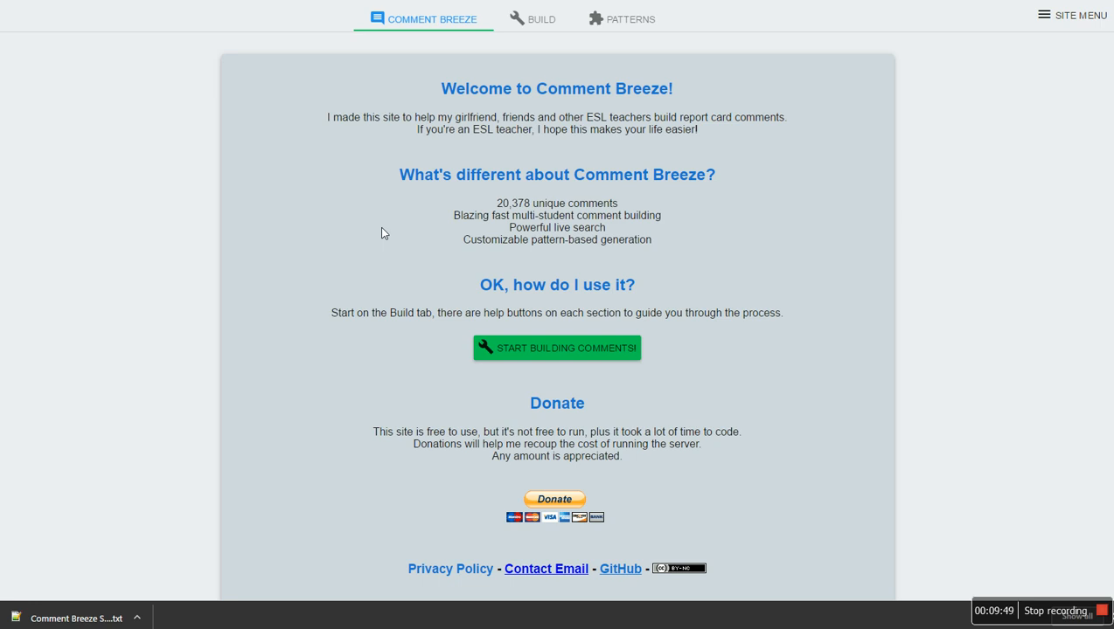
Step: Add pieces for "spelling", "behavior" and "reading" with any tone to the default pattern, and try out reordering them
left_click(626, 26)
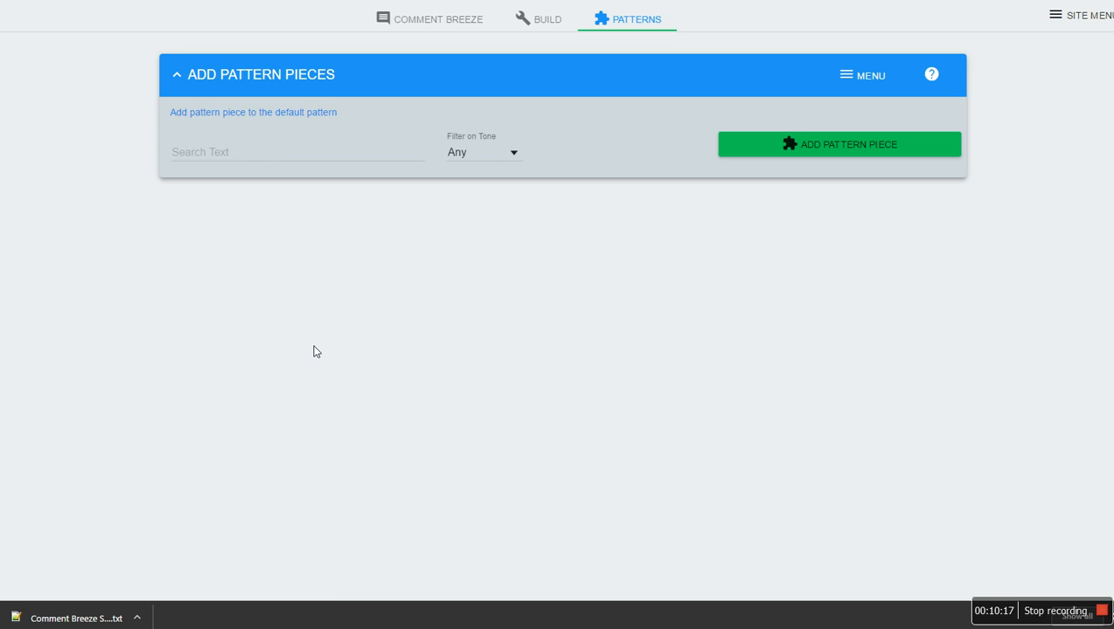
left_click(229, 152)
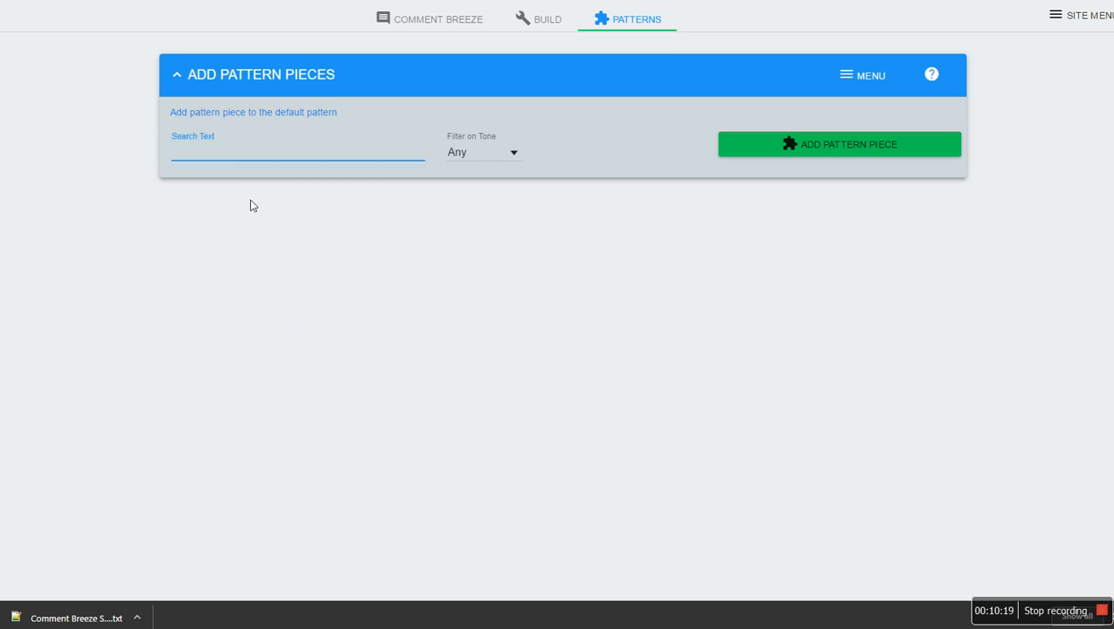
type("spelling")
key("Return")
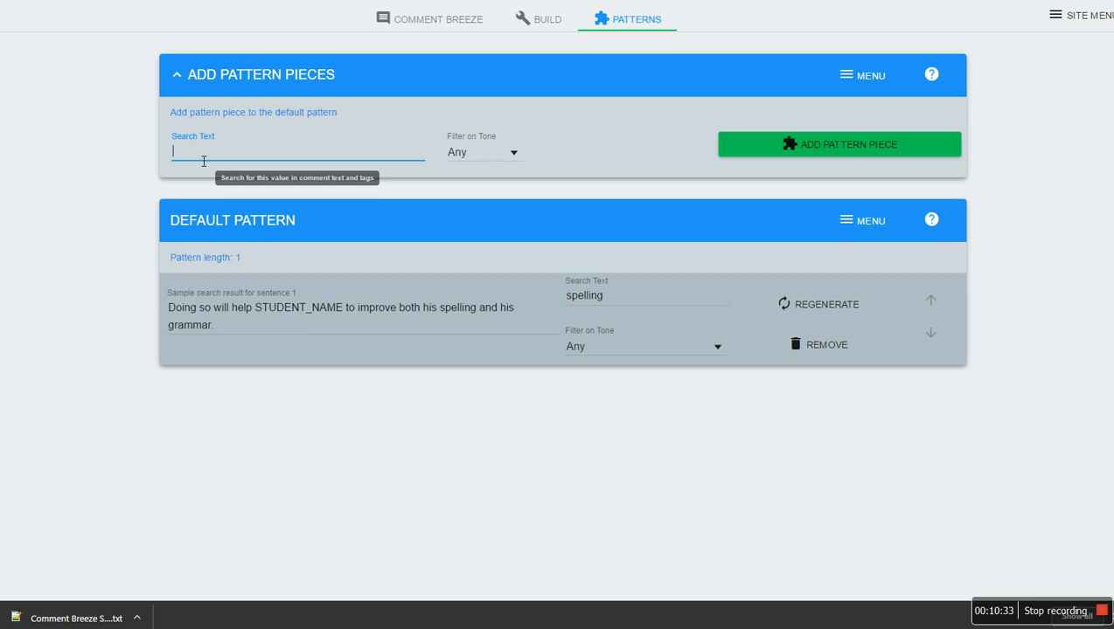
type("ehavior")
key("Return")
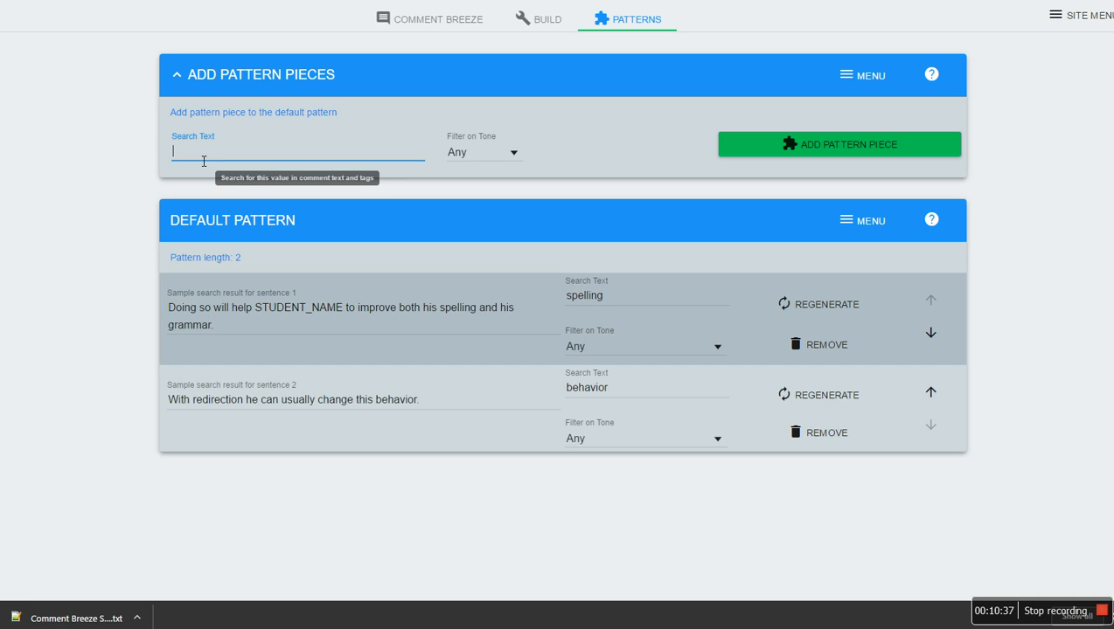
type("reading")
key("Return")
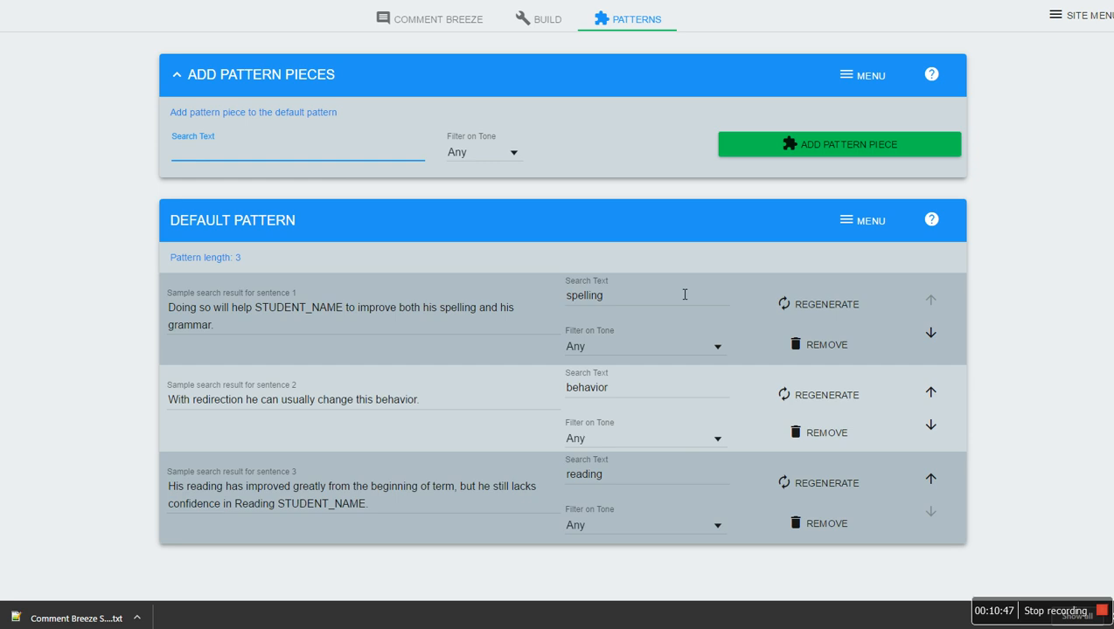
left_click(940, 396)
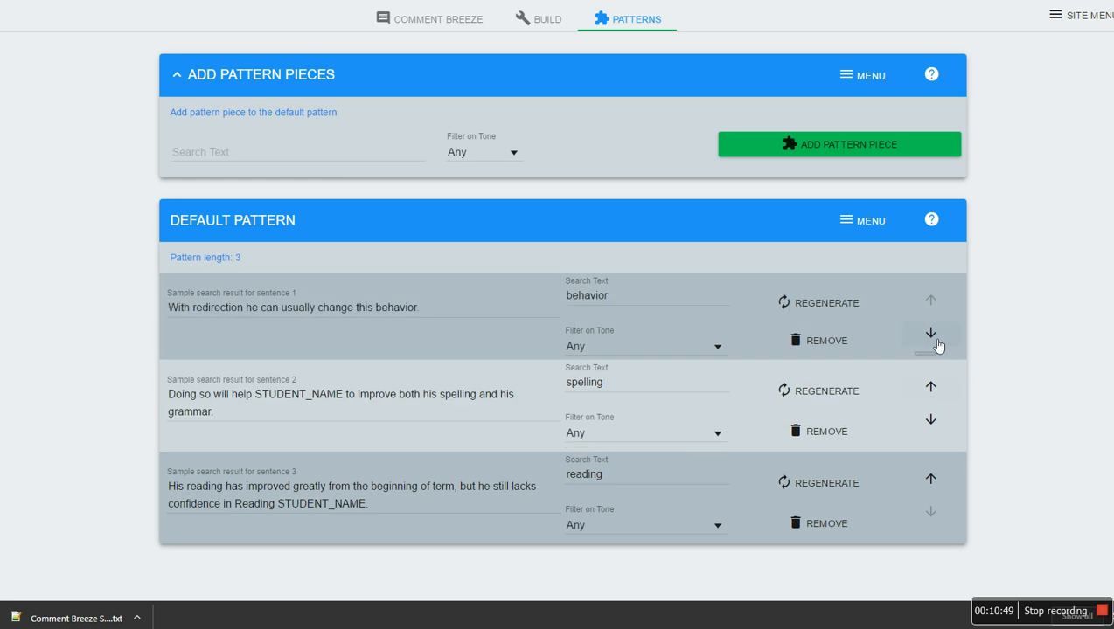
left_click(934, 339)
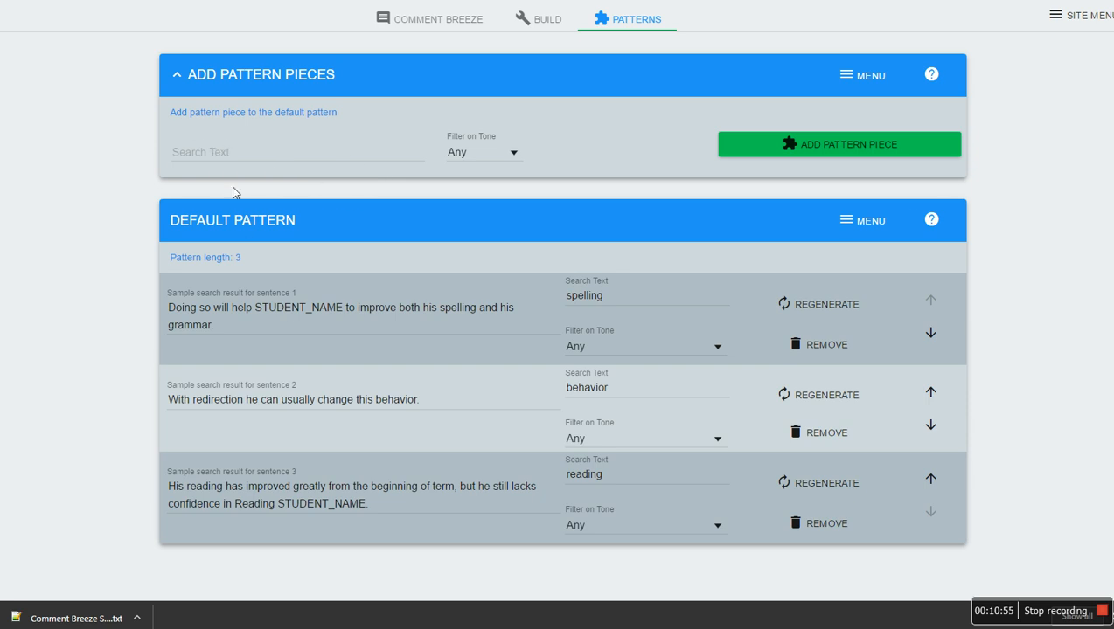
Step: Add a fourth piece with no search text and a Positive tone to the default pattern
left_click(500, 158)
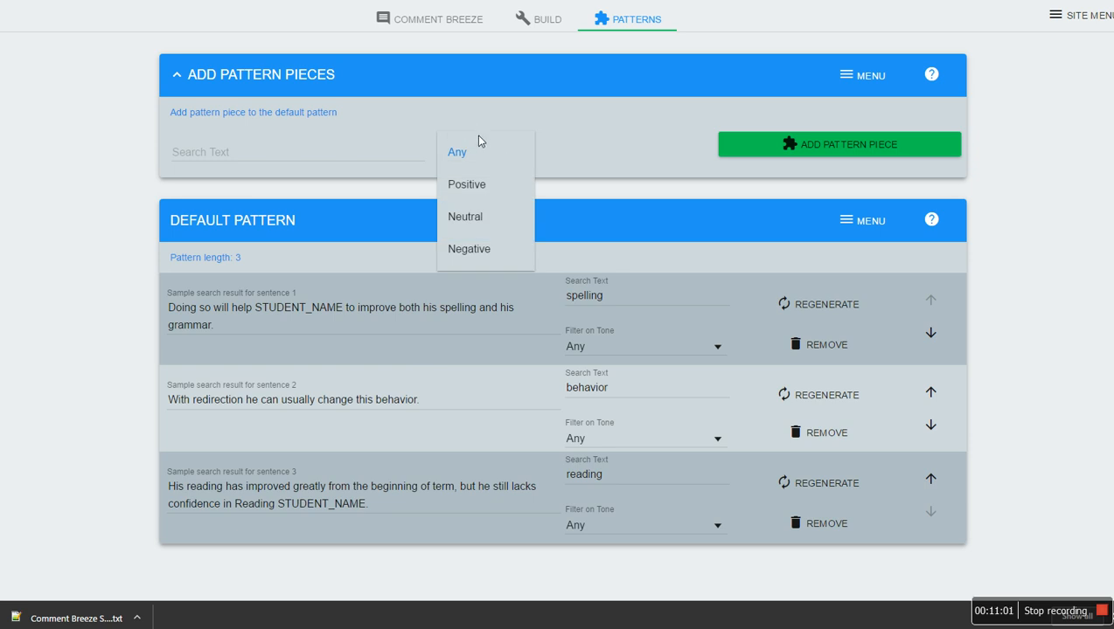
left_click(478, 186)
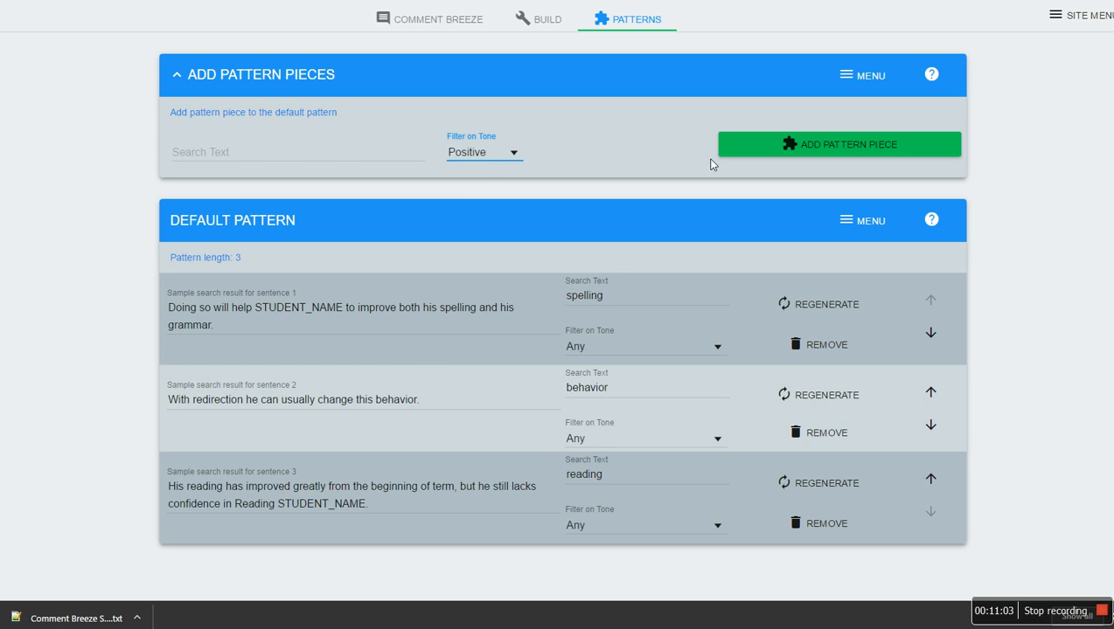
left_click(786, 143)
scroll(518, 194, "down", 1)
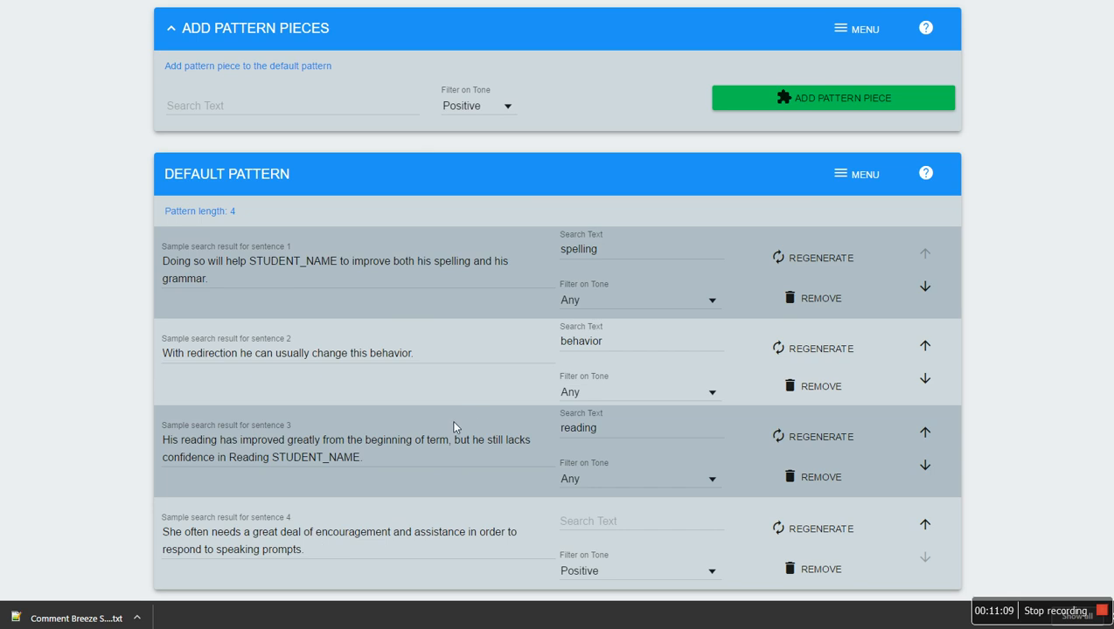
scroll(346, 341, "up", 1)
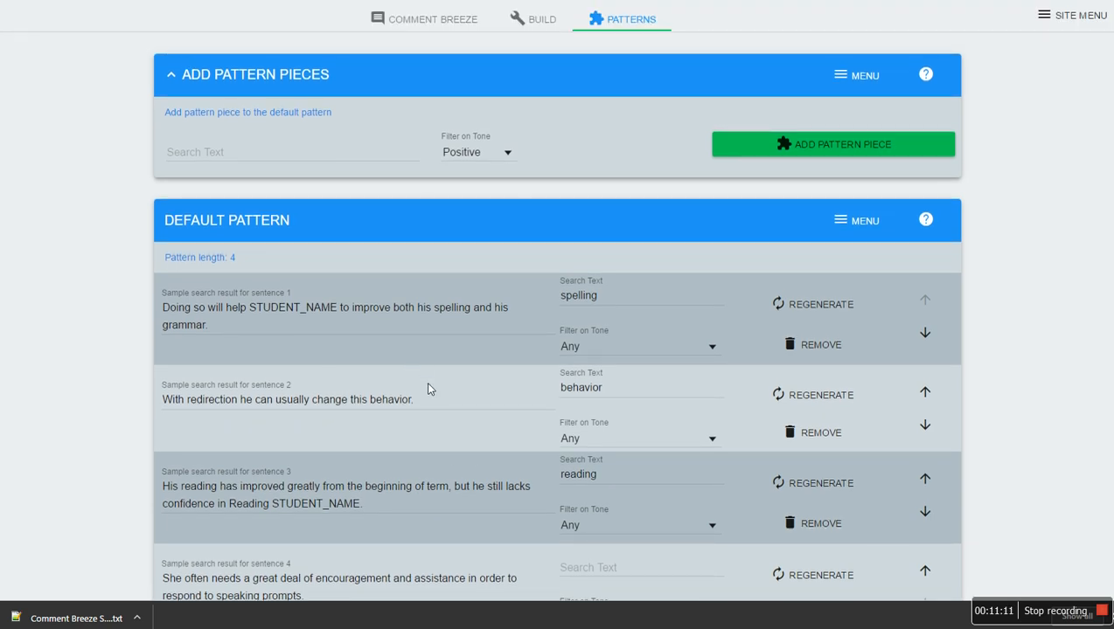
scroll(428, 388, "down", 1)
scroll(470, 390, "up", 1)
Step: Add two male and two female students whose comments are generated with the default pattern
left_click(532, 30)
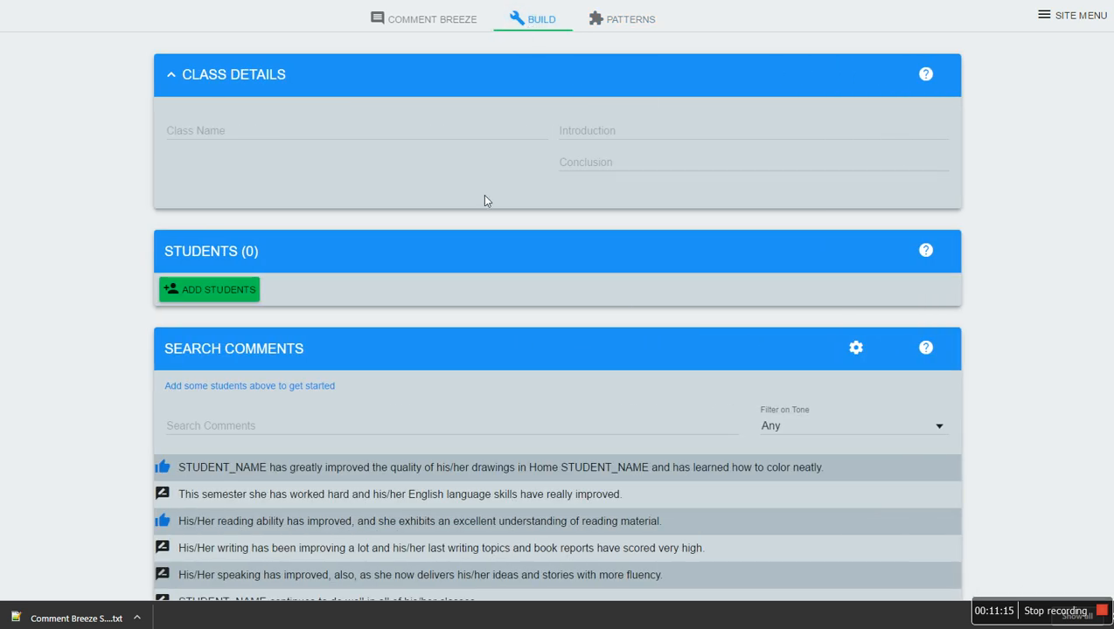
left_click(249, 289)
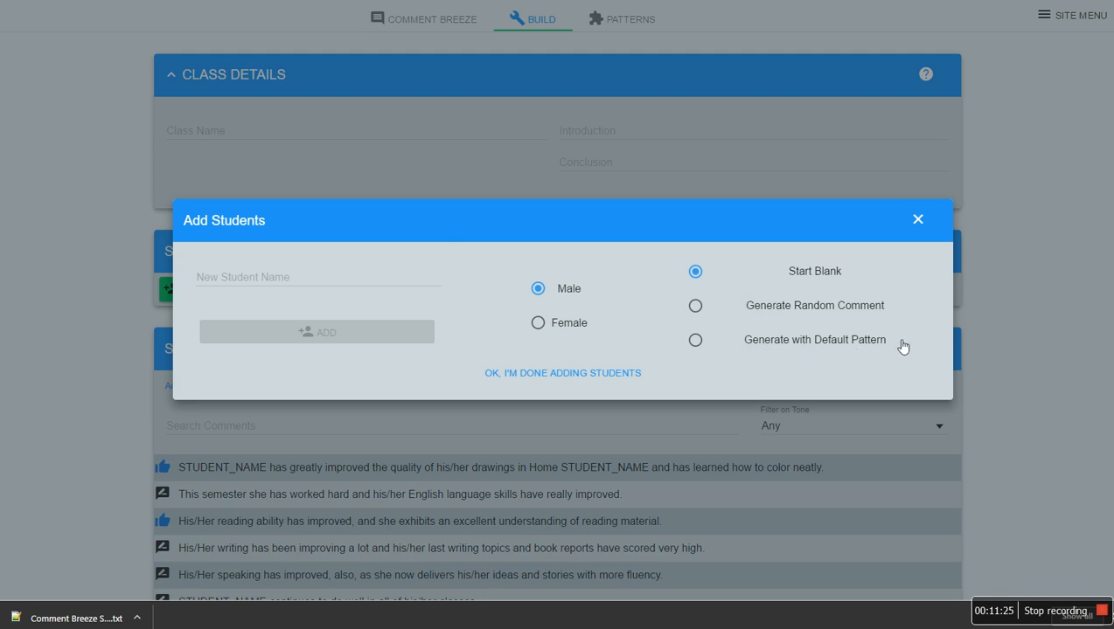
left_click(695, 340)
left_click(271, 285)
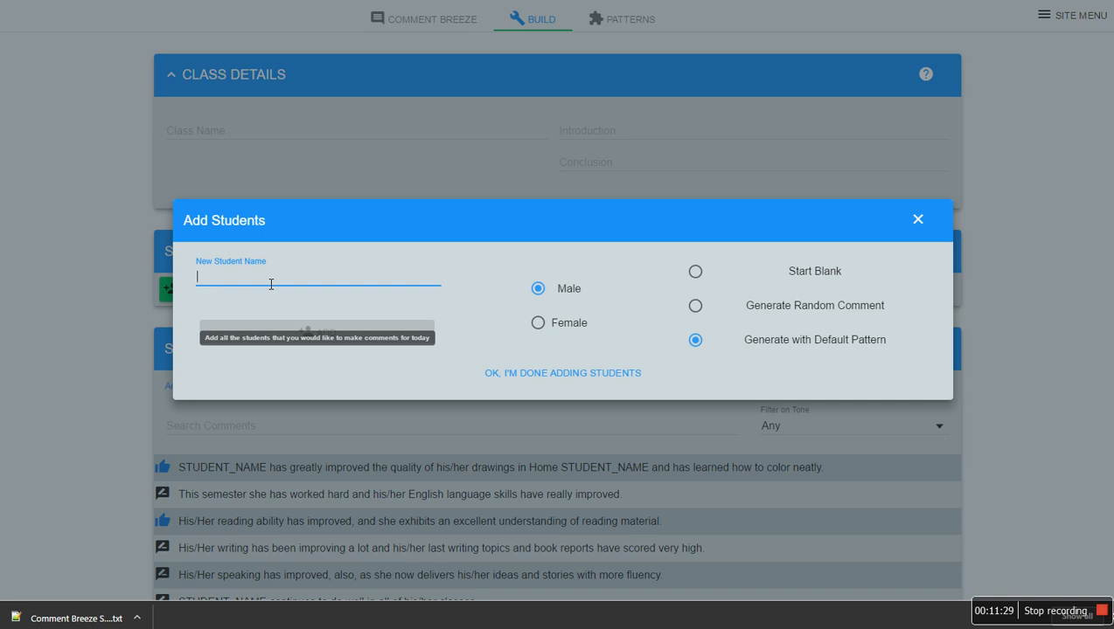
type("Trevor")
key("Return")
type("James")
key("Return")
type("Audr")
type("ey E")
key("Return")
type("Julia f")
key("Return")
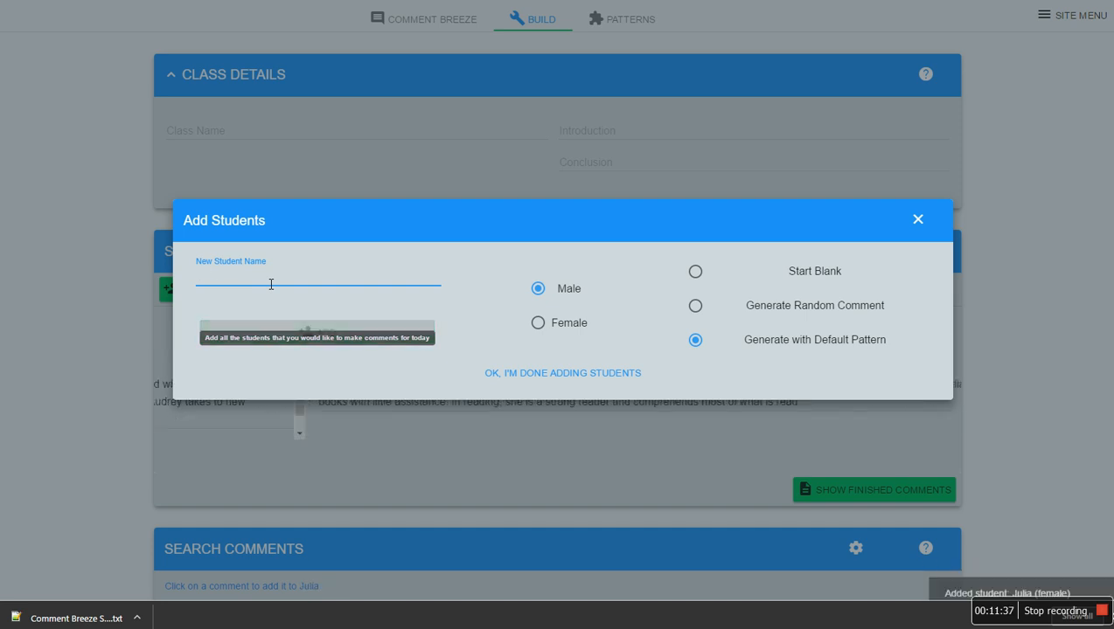
left_click(573, 376)
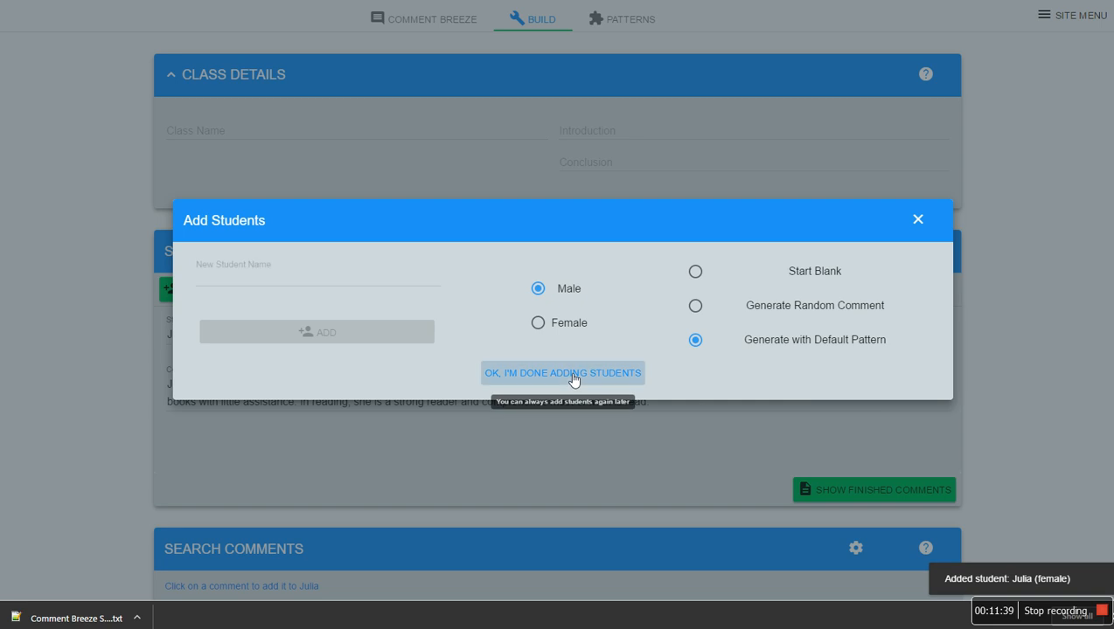
Step: Review the generated comments of all four new students and return to the first one
left_click(289, 299)
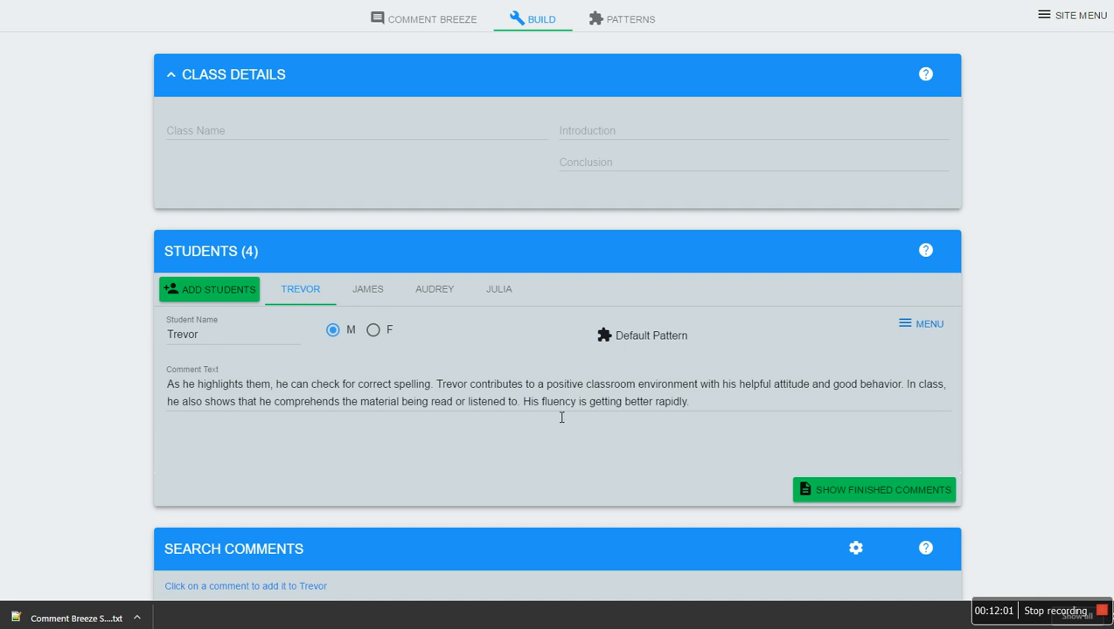
left_click(374, 295)
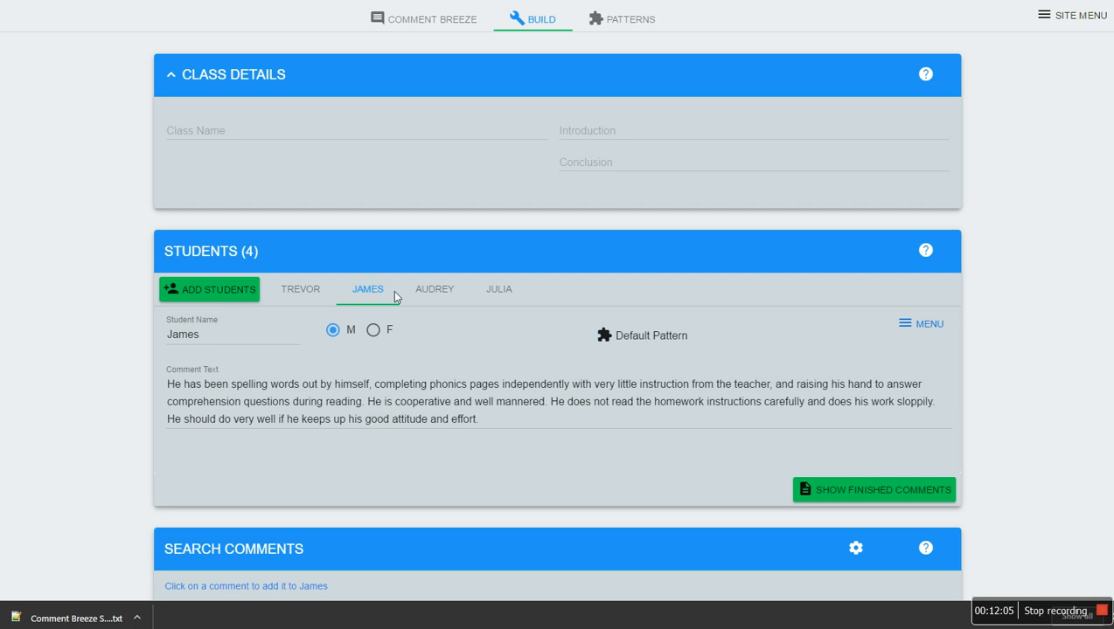
left_click(426, 295)
left_click(493, 289)
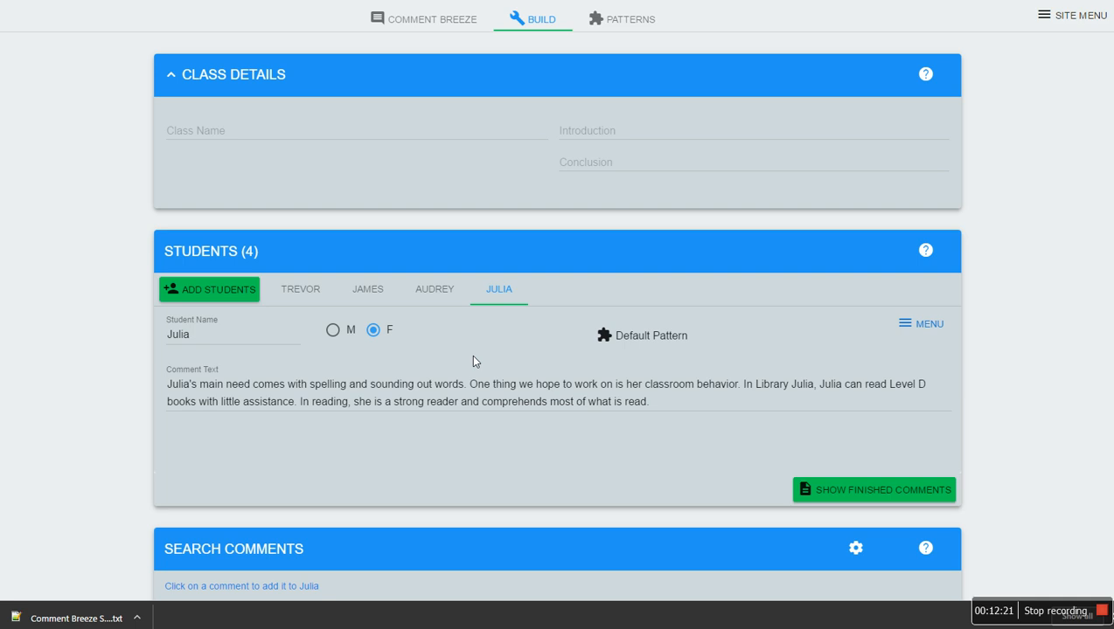
left_click(304, 290)
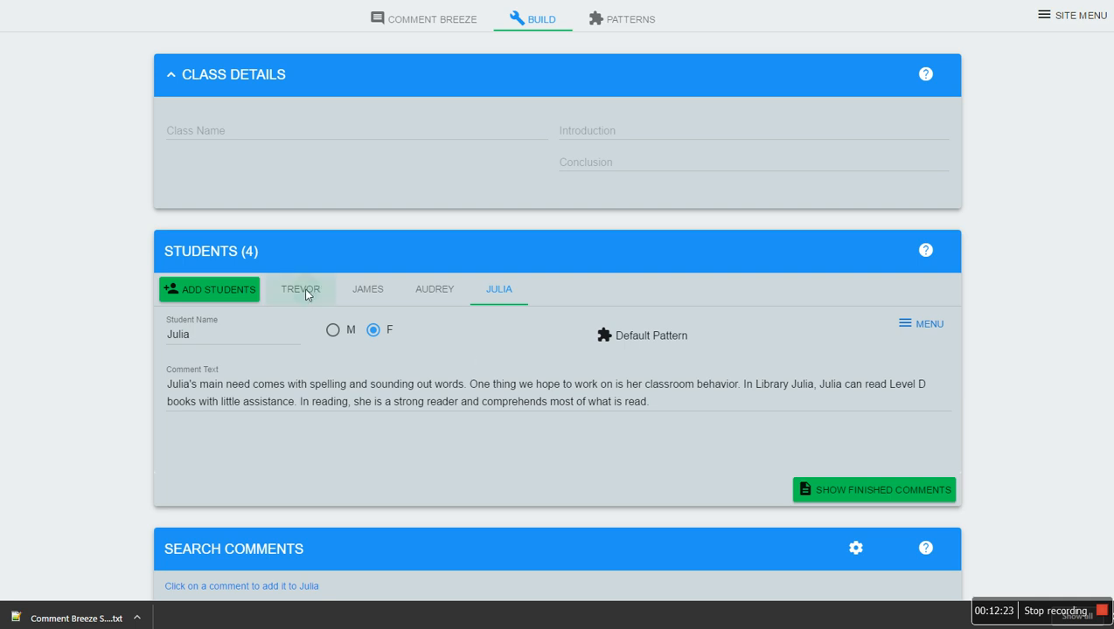
Step: Check the pieces of the default pattern and go back to the student comments
left_click(614, 21)
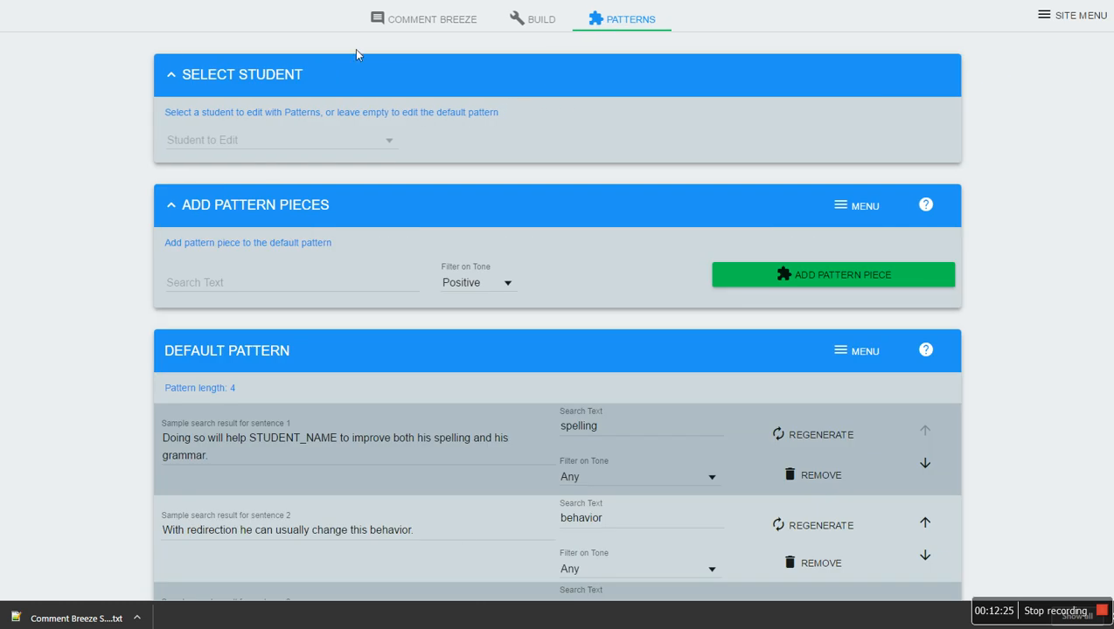
scroll(595, 320, "down", 2)
scroll(604, 331, "up", 2)
left_click(535, 19)
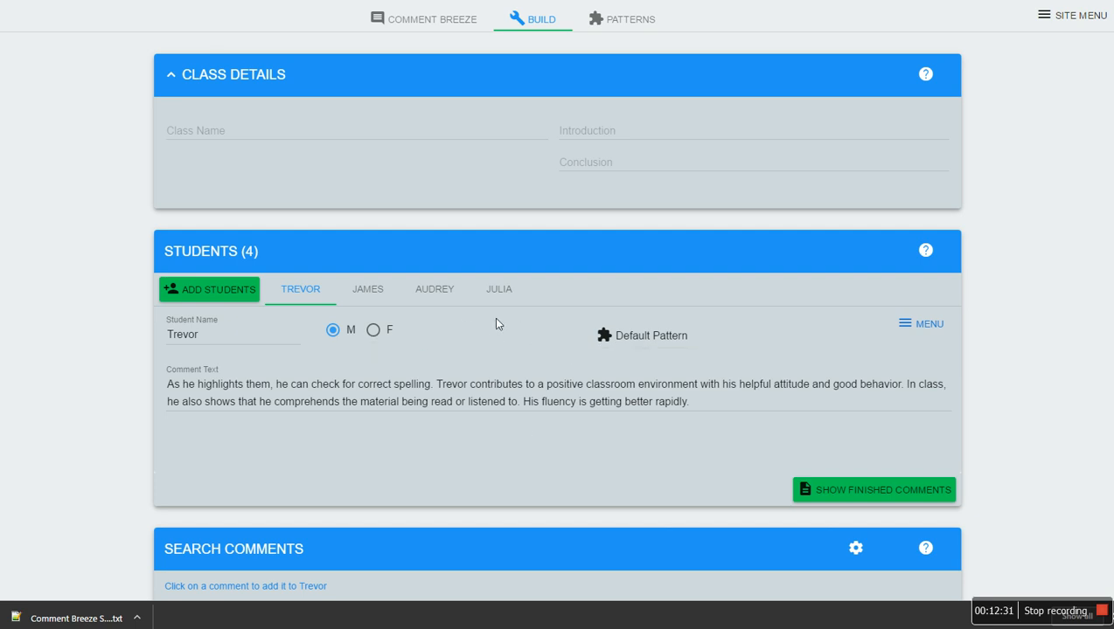
Step: Open the fourth student's comment for editing with patterns and look over the individual pattern's pieces
left_click(503, 292)
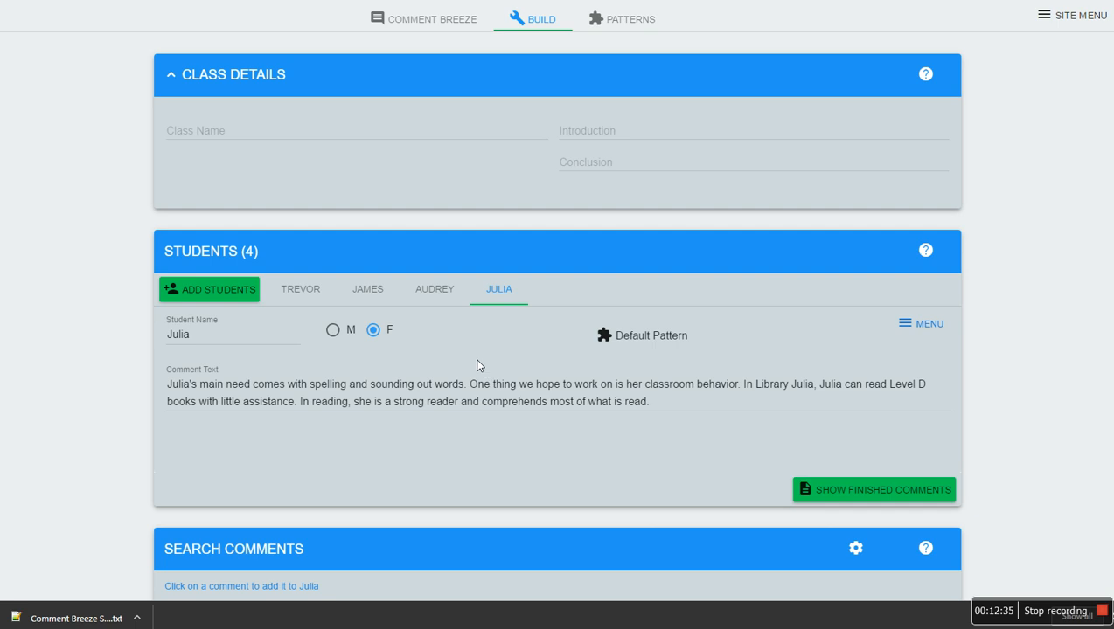
left_click(914, 327)
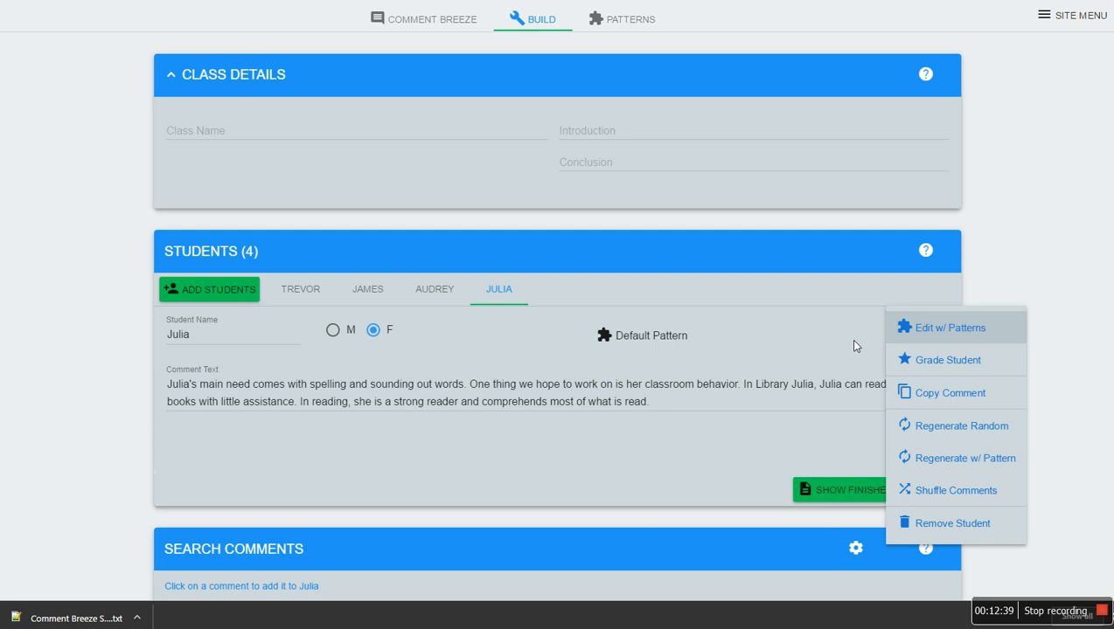
left_click(971, 330)
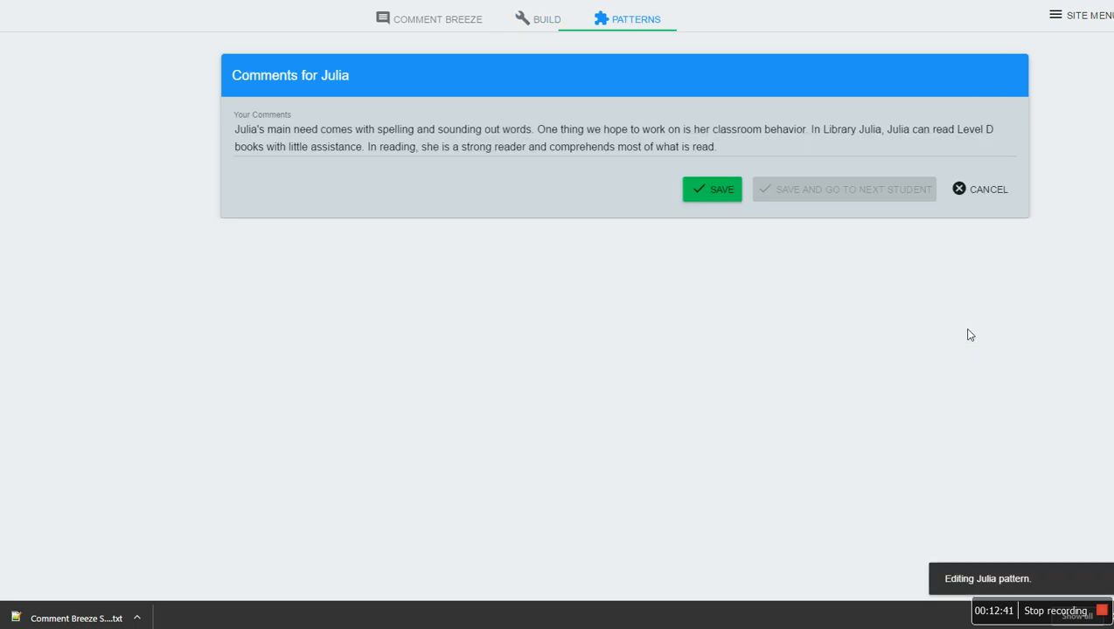
scroll(443, 261, "down", 3)
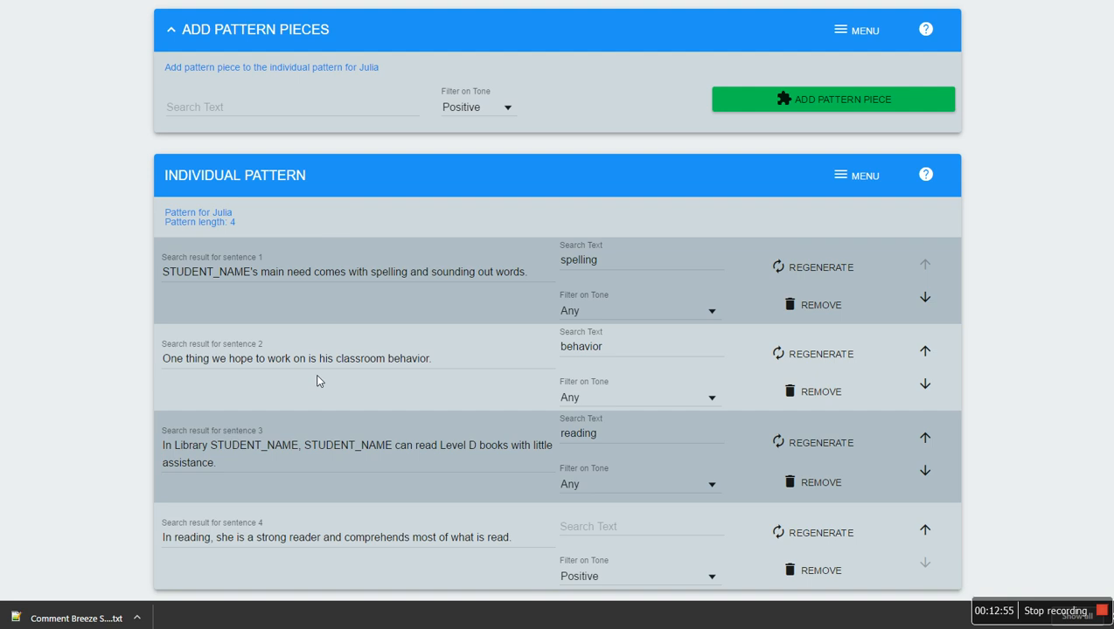
Step: Remove the "spelling" piece from the fourth student's individual pattern and check the resulting comment
double_click(172, 217)
left_click_drag(168, 175, 311, 186)
left_click(287, 208)
left_click(813, 312)
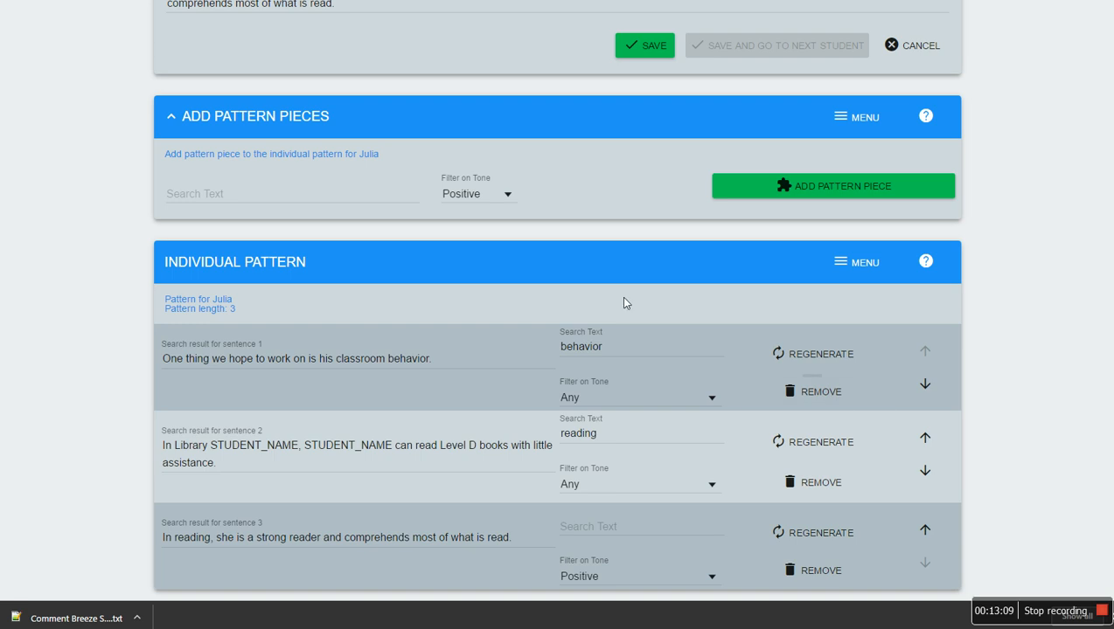
scroll(697, 464, "up", 2)
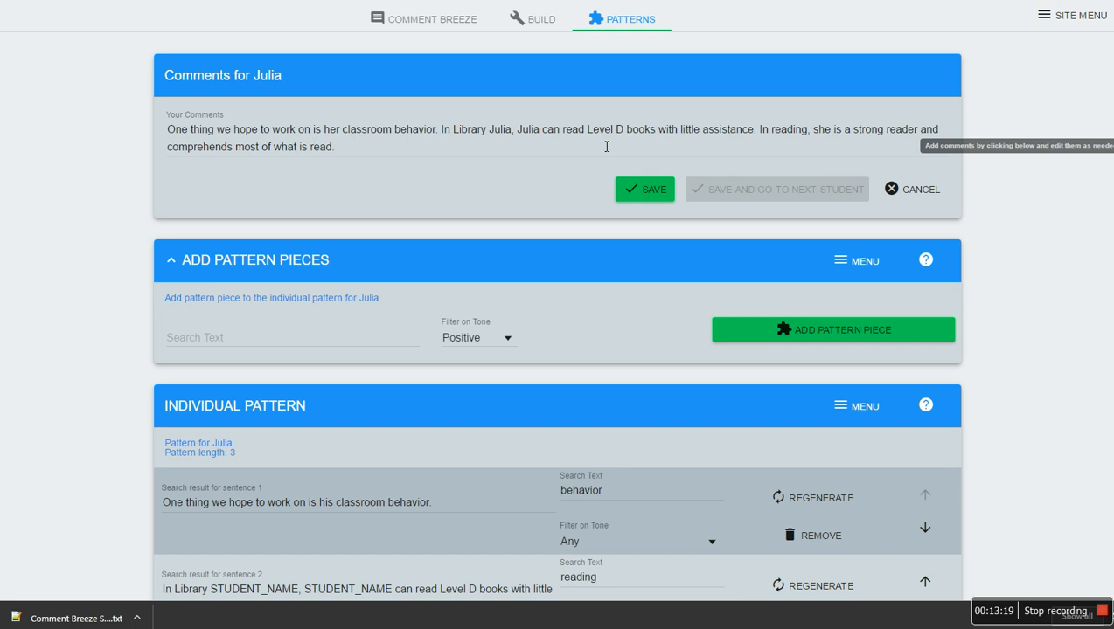
Step: Save the pattern changes for the fourth student and check that student's comment and individual pattern label
left_click(644, 191)
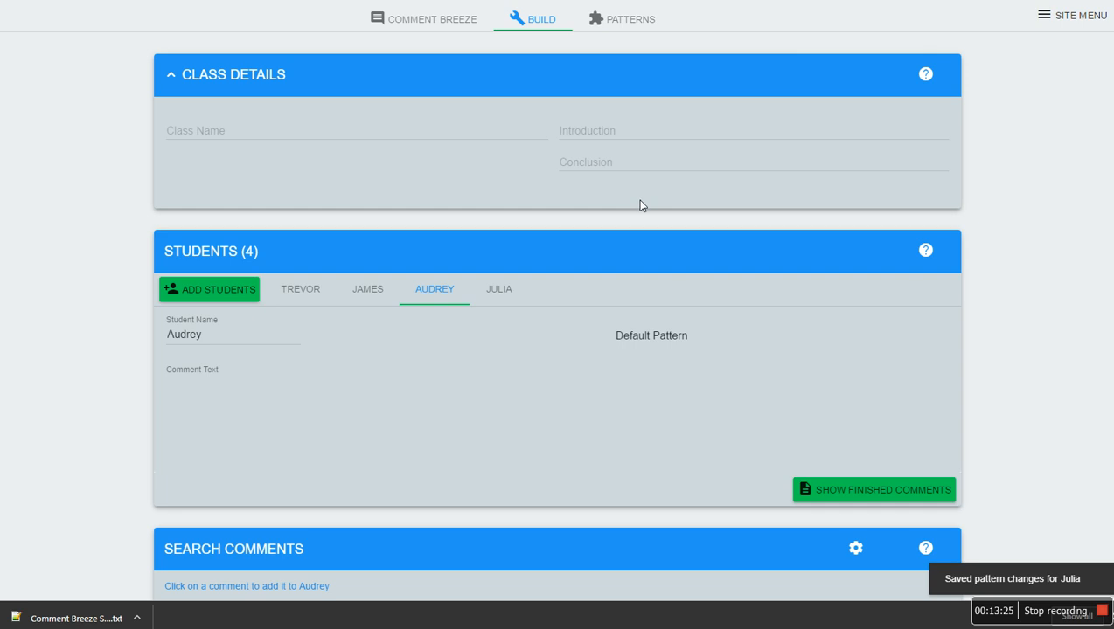
left_click(499, 292)
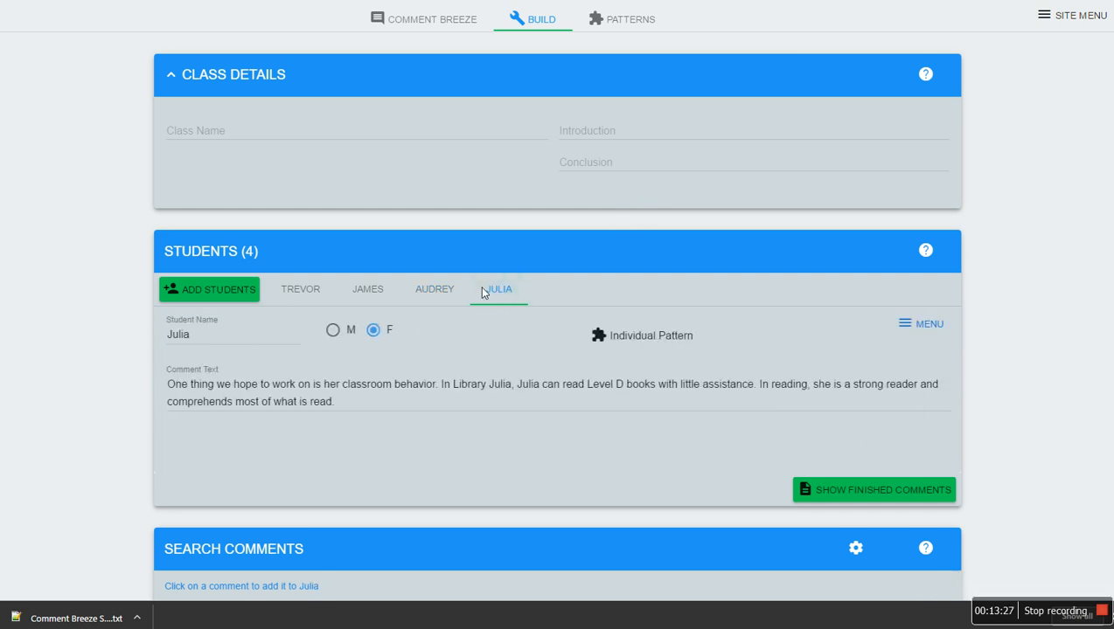
mouse_move(624, 340)
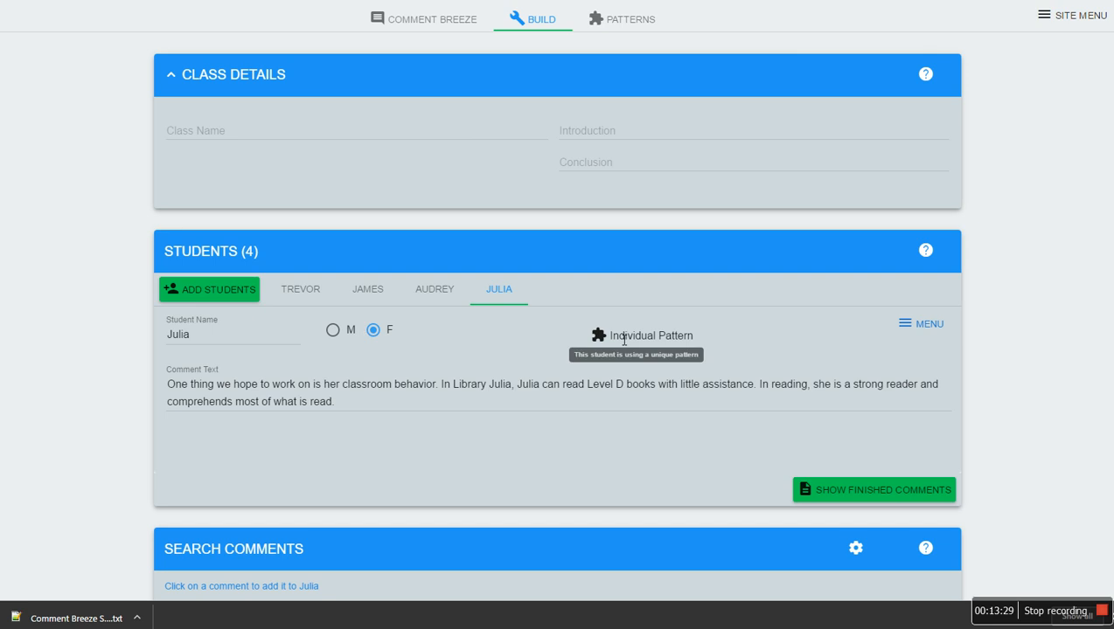
left_click_drag(610, 337, 722, 340)
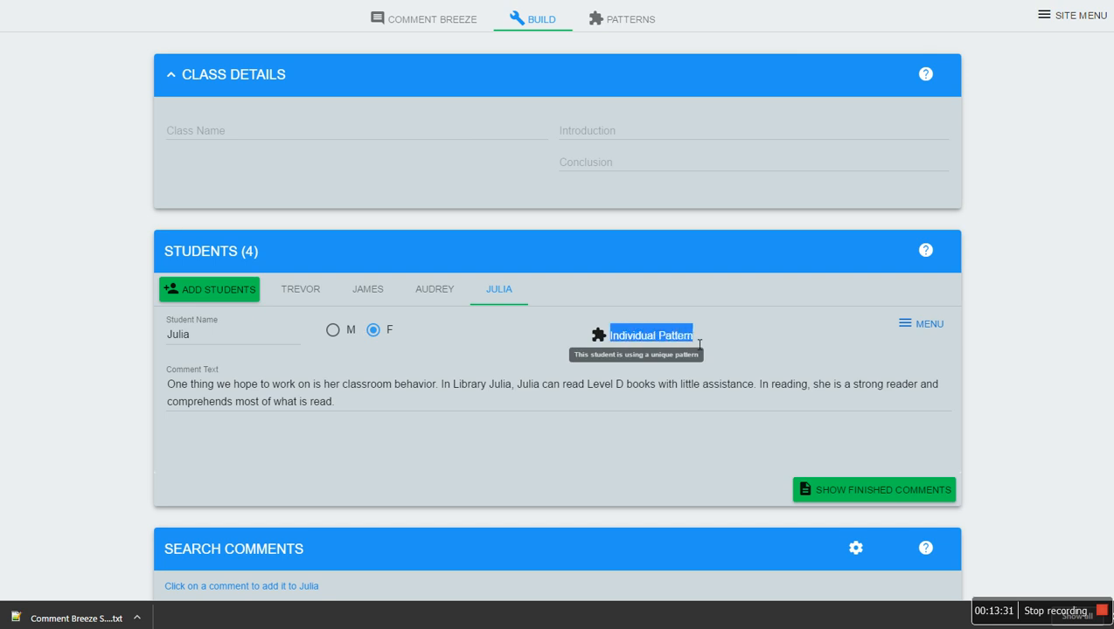
left_click(722, 340)
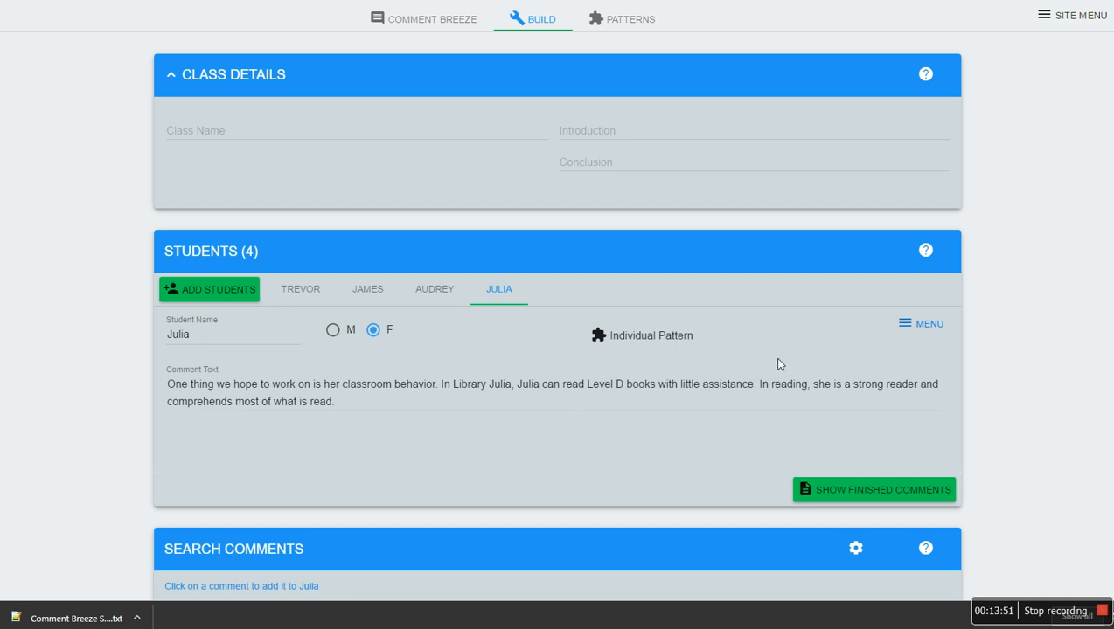
Step: Regenerate the fourth student's comment with the individual pattern repeatedly to produce different versions
left_click(923, 325)
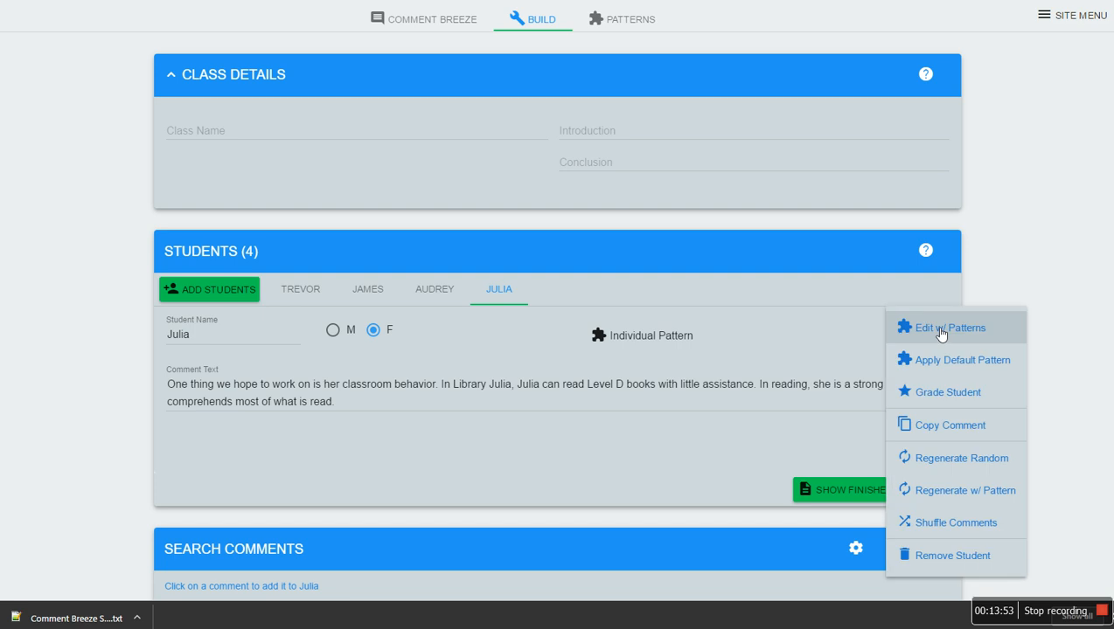
left_click(964, 494)
left_click(965, 495)
left_click(964, 495)
left_click(964, 495)
left_click(964, 495)
left_click(964, 495)
left_click(964, 495)
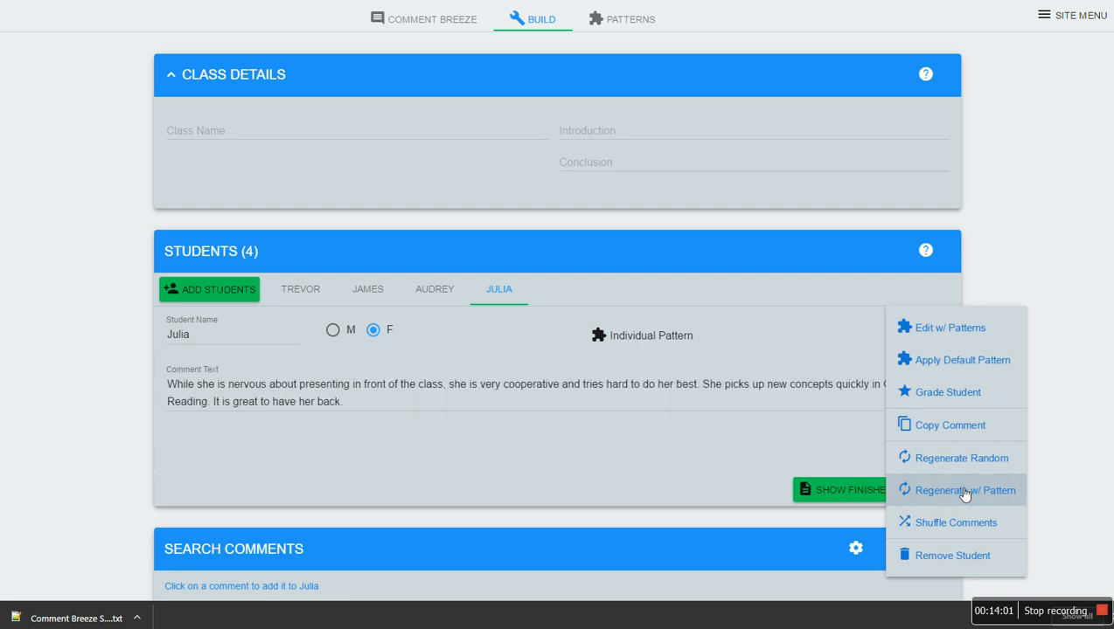
left_click(964, 495)
left_click(964, 495)
left_click(964, 495)
left_click(964, 495)
left_click(965, 495)
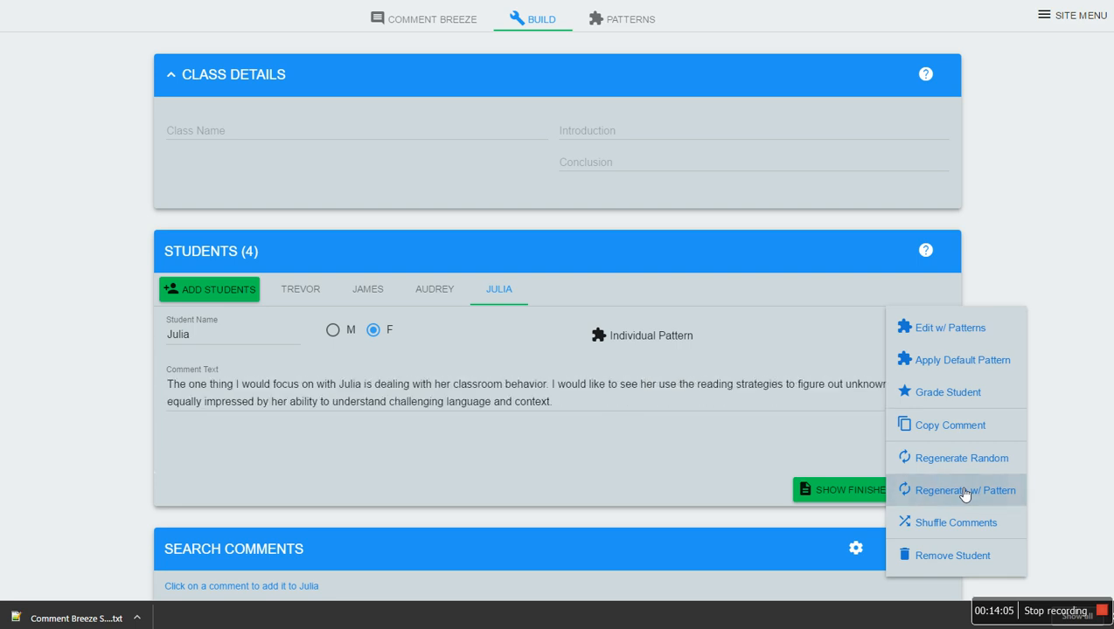
left_click(757, 461)
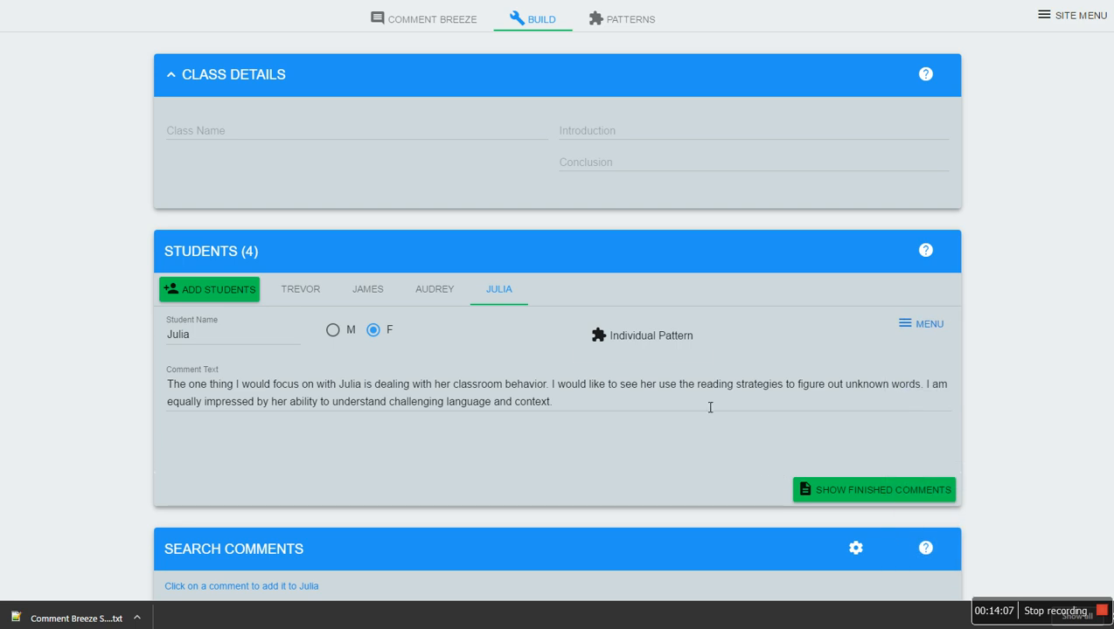
Step: Look at the first student's comment, then reset the application with Clear Cache enabled
left_click(309, 292)
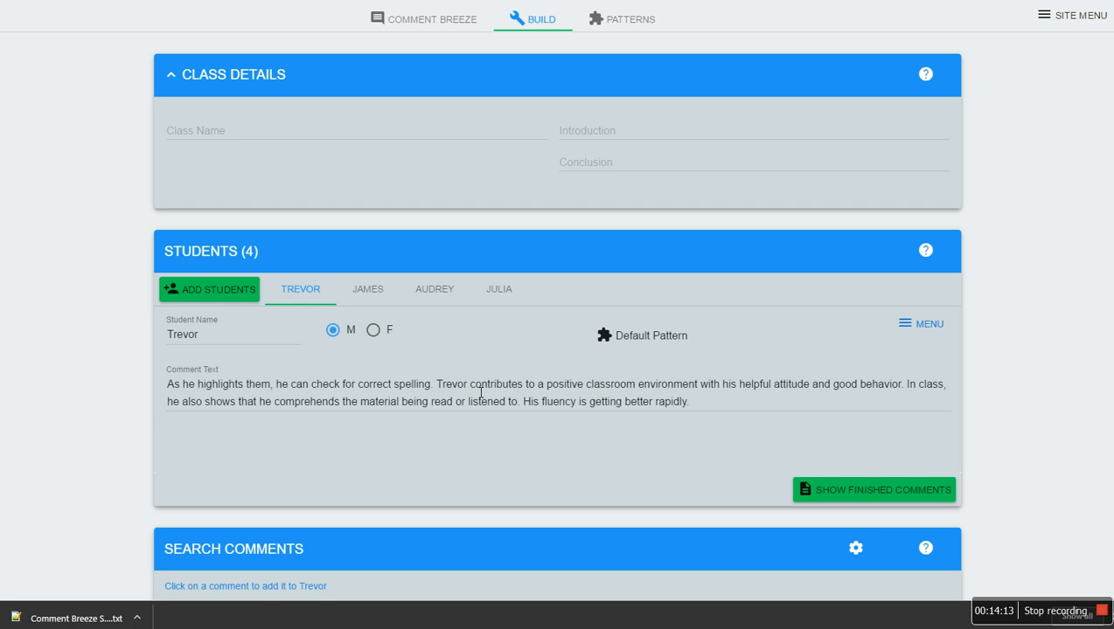
scroll(480, 393, "down", 3)
scroll(477, 392, "up", 3)
left_click(1071, 15)
left_click(1092, 190)
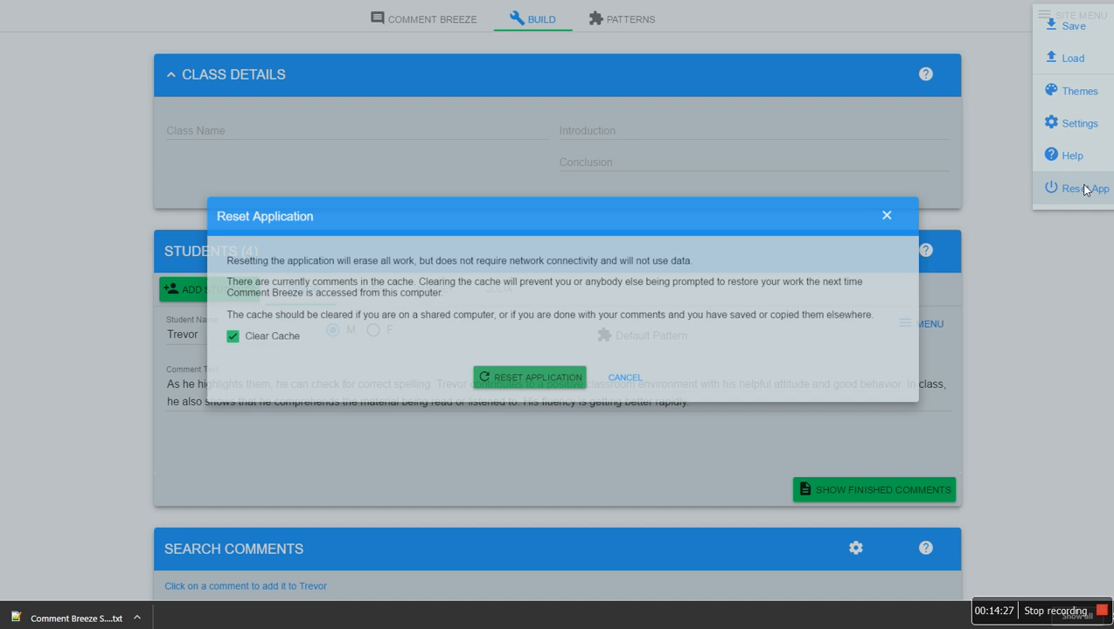
left_click(567, 388)
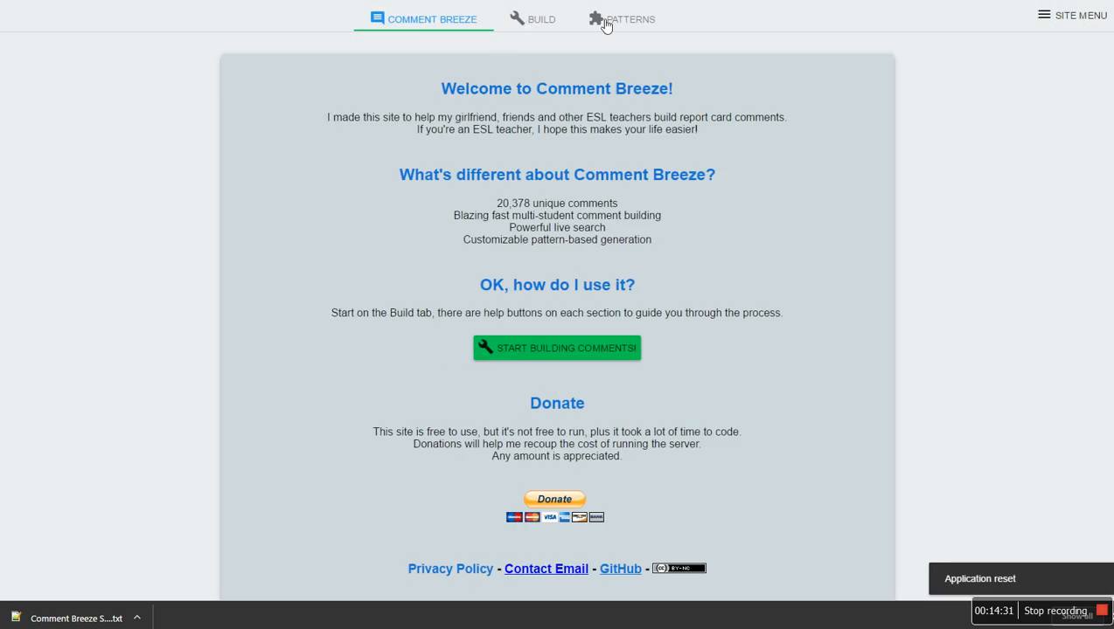
Step: Add a male and a female student with blank comments to the emptied comment builder
left_click(540, 19)
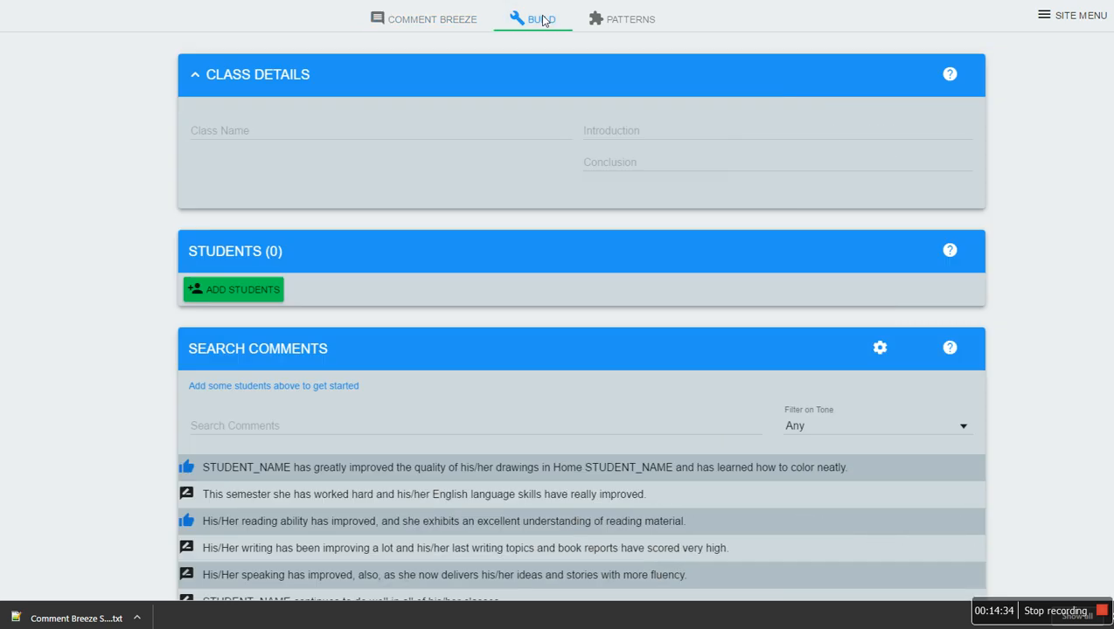
left_click(237, 291)
left_click(252, 278)
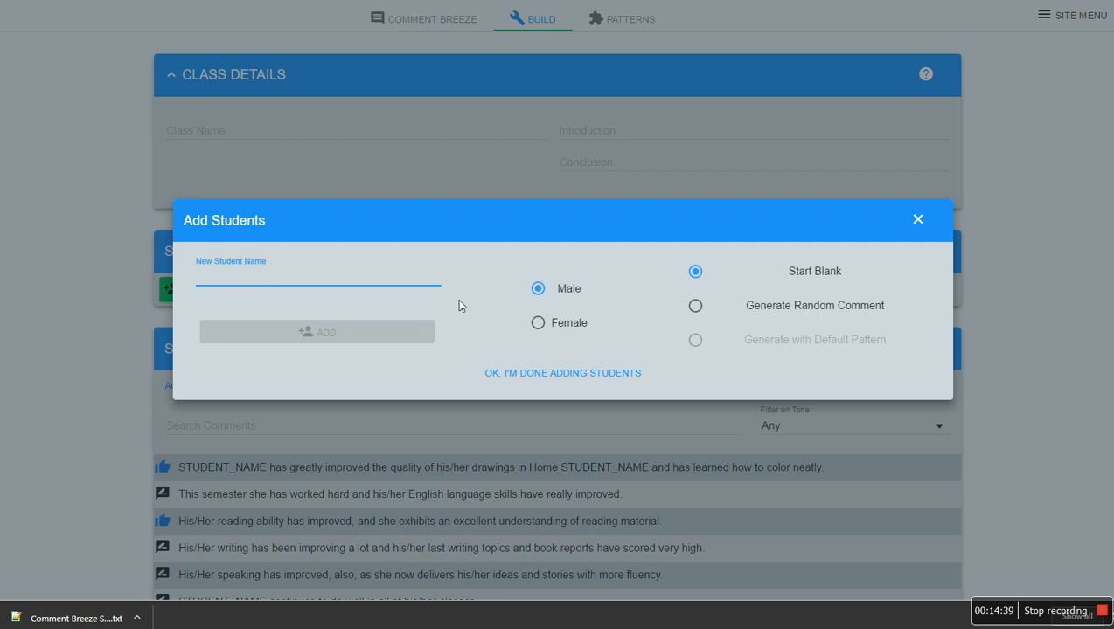
type("Luke")
key("Return")
type("Leia f")
key("Return")
Step: Add two more male students with blank comments and finish adding students
type("H")
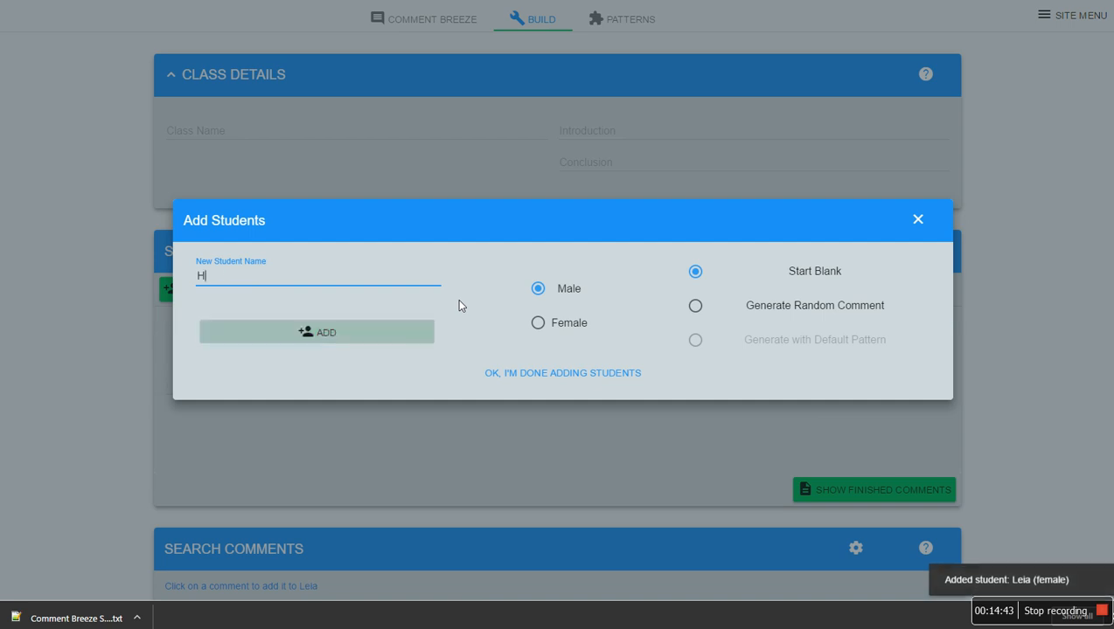
type("an n")
key("BackSpace")
type("m")
key("Return")
type("Chewy A")
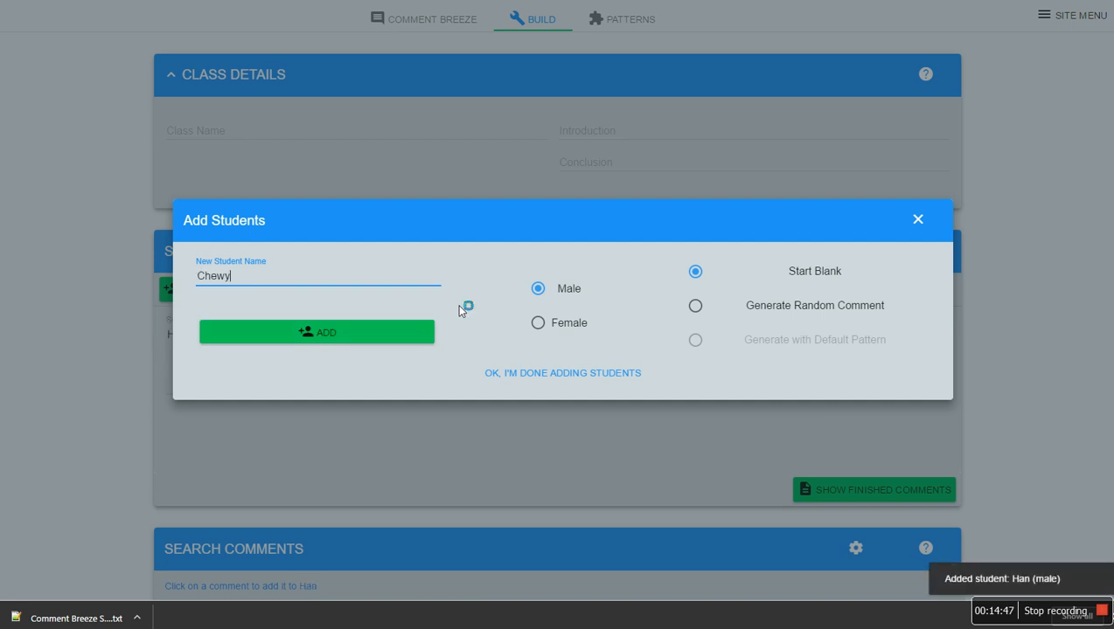
key("Return")
left_click(558, 371)
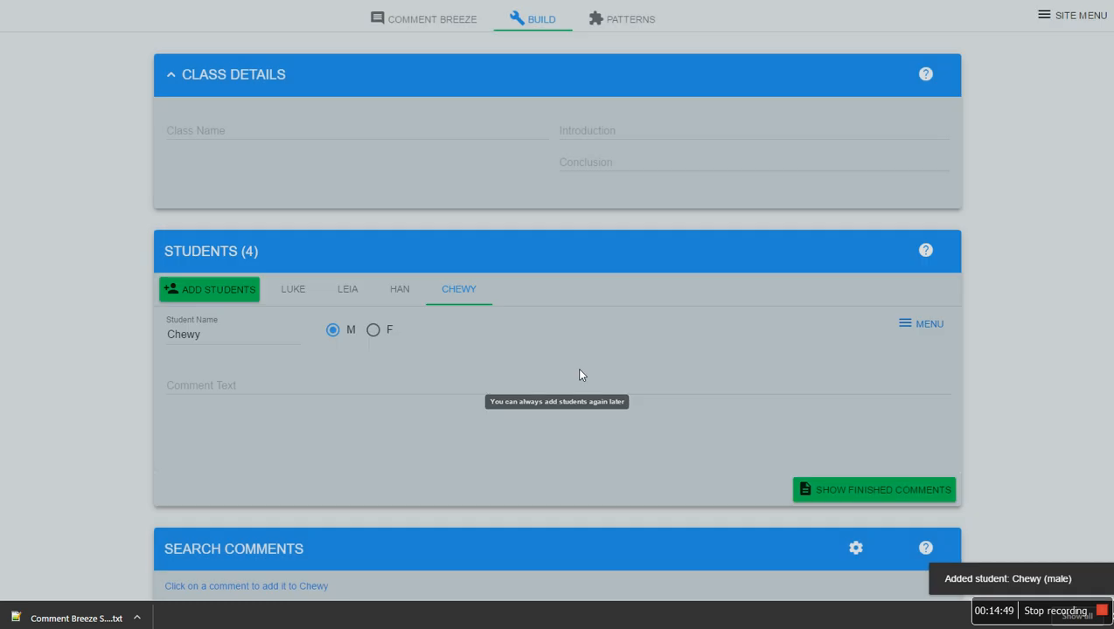
Step: Open the grading form for the first student and look over the search texts and tone options of all sentences
left_click(295, 292)
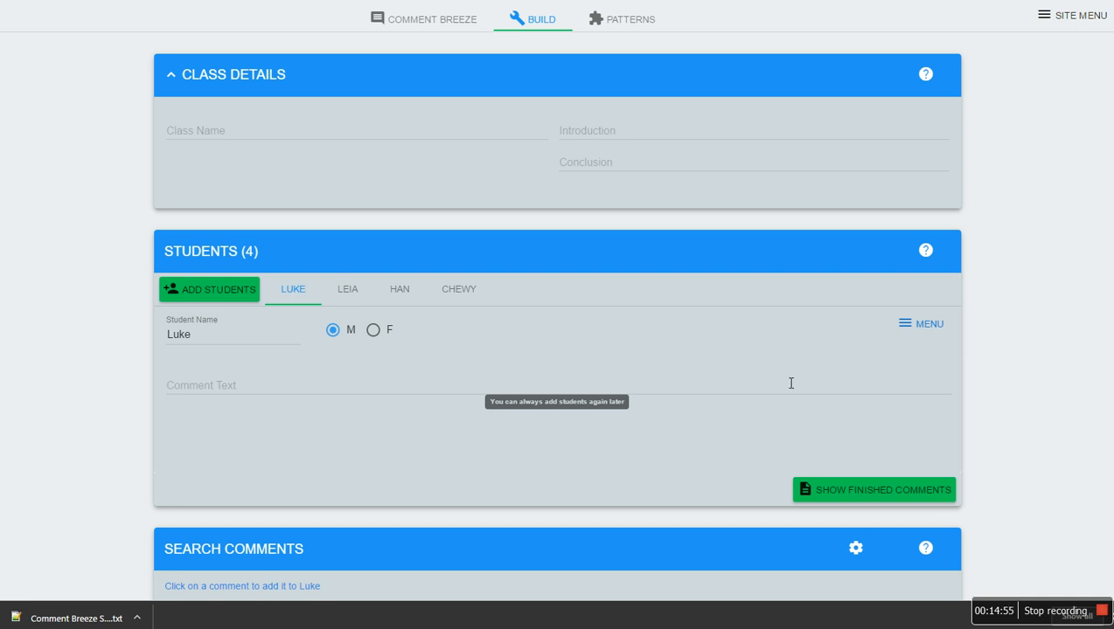
left_click(938, 328)
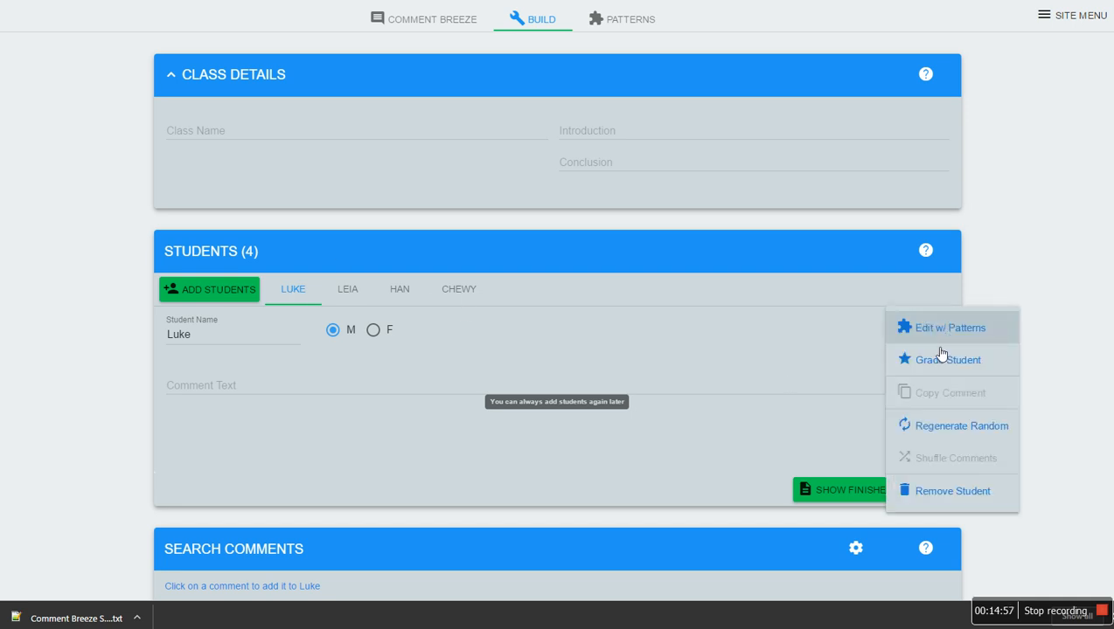
left_click(929, 364)
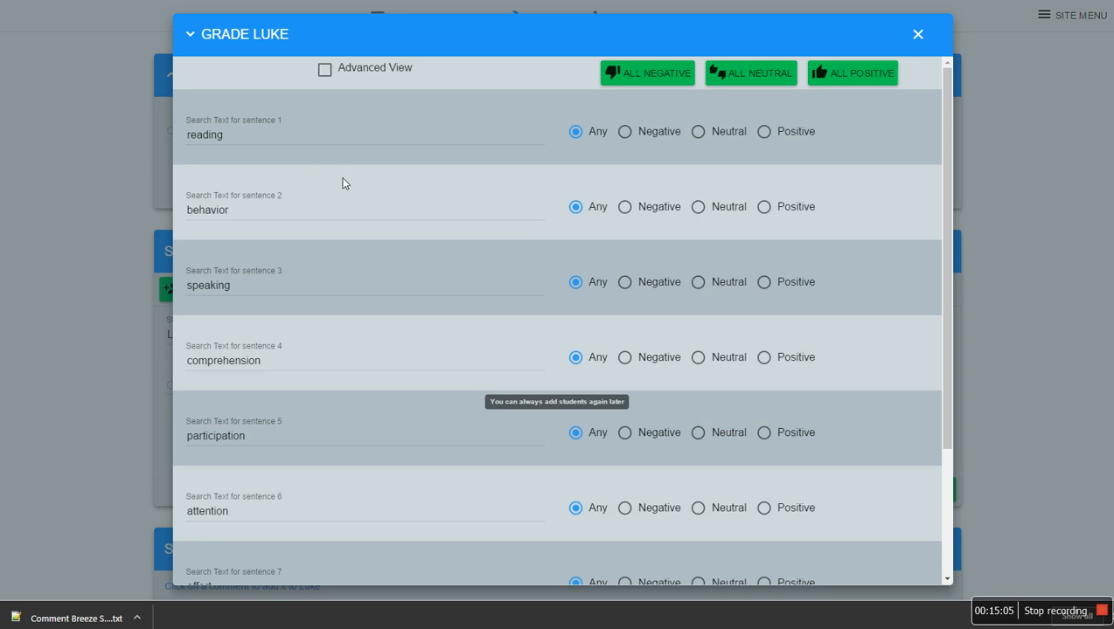
scroll(342, 188, "down", 3)
scroll(350, 396, "up", 3)
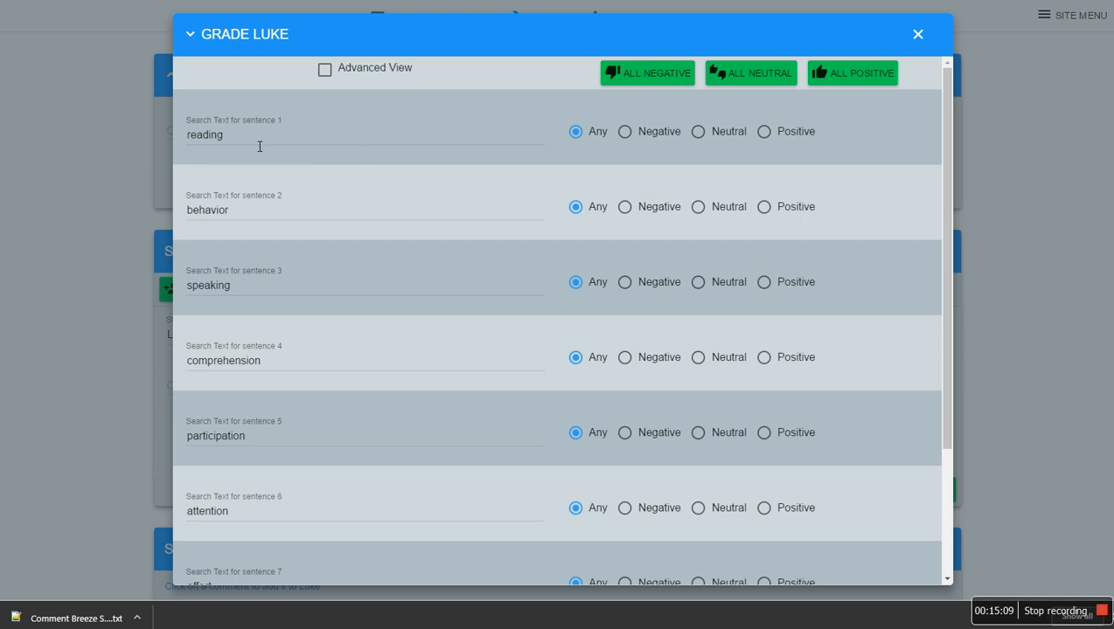
scroll(309, 233, "down", 1)
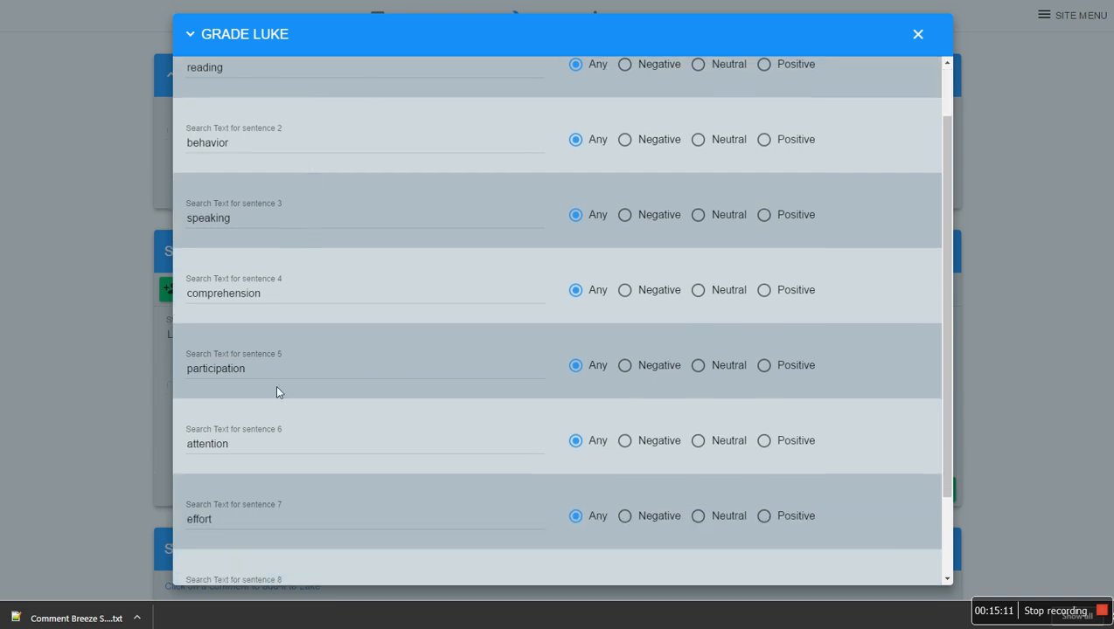
scroll(272, 391, "down", 2)
scroll(355, 401, "up", 2)
scroll(355, 401, "up", 1)
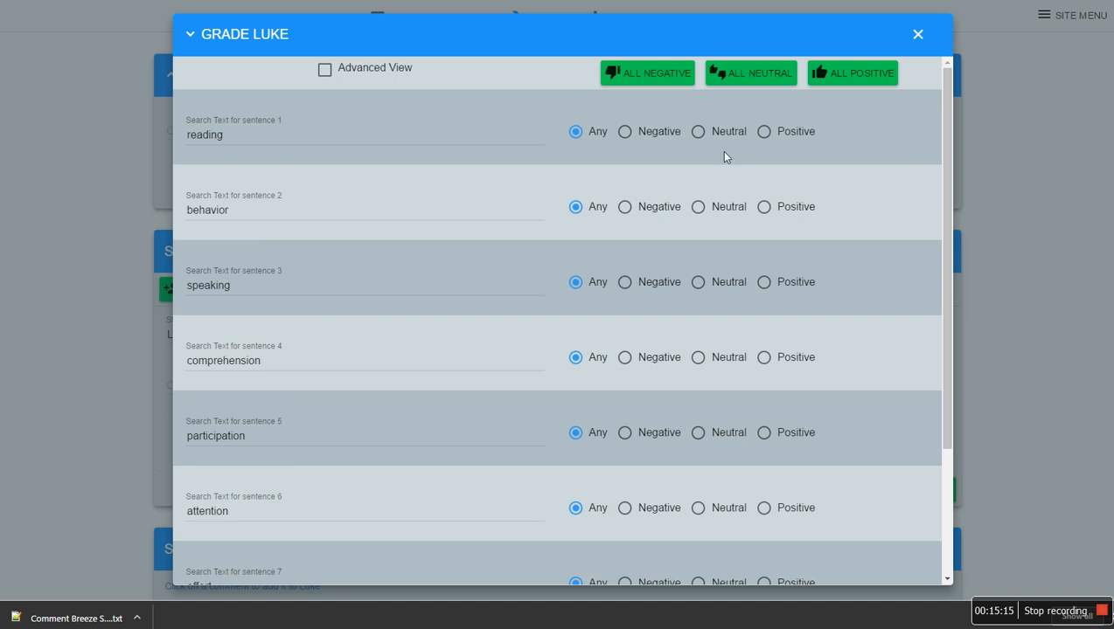
Step: Grade the first student Neutral for reading, comprehension, attention and writing, and Positive for speaking and effort, and save the grades
left_click(700, 132)
left_click(768, 283)
left_click(712, 357)
scroll(710, 361, "down", 1)
scroll(710, 361, "down", 3)
left_click(699, 337)
left_click(766, 413)
left_click(707, 490)
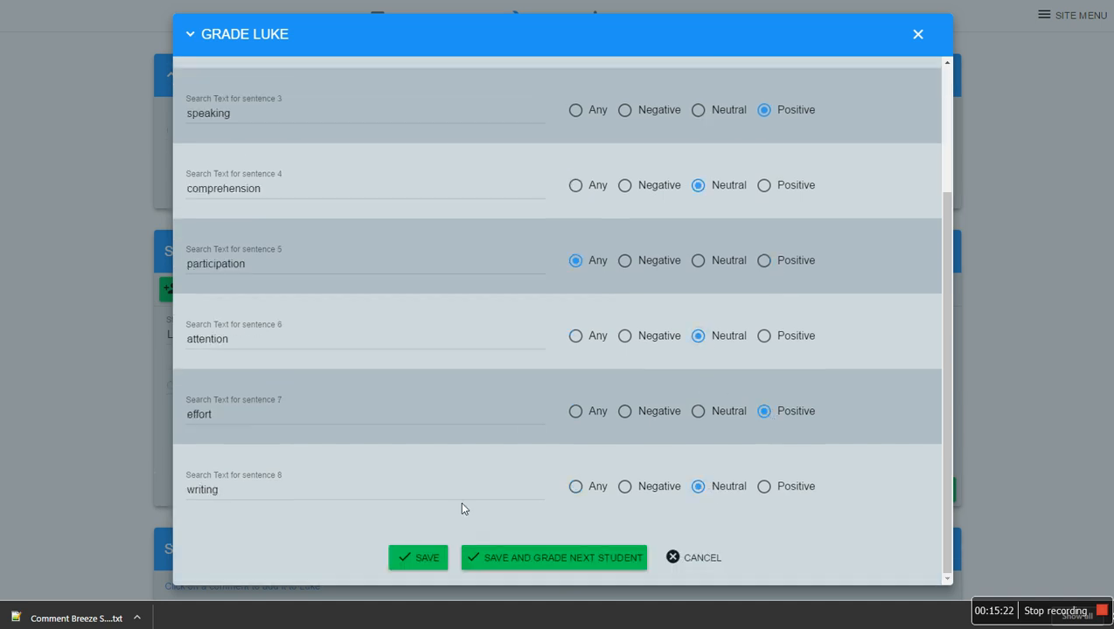
left_click(436, 560)
scroll(668, 290, "down", 1)
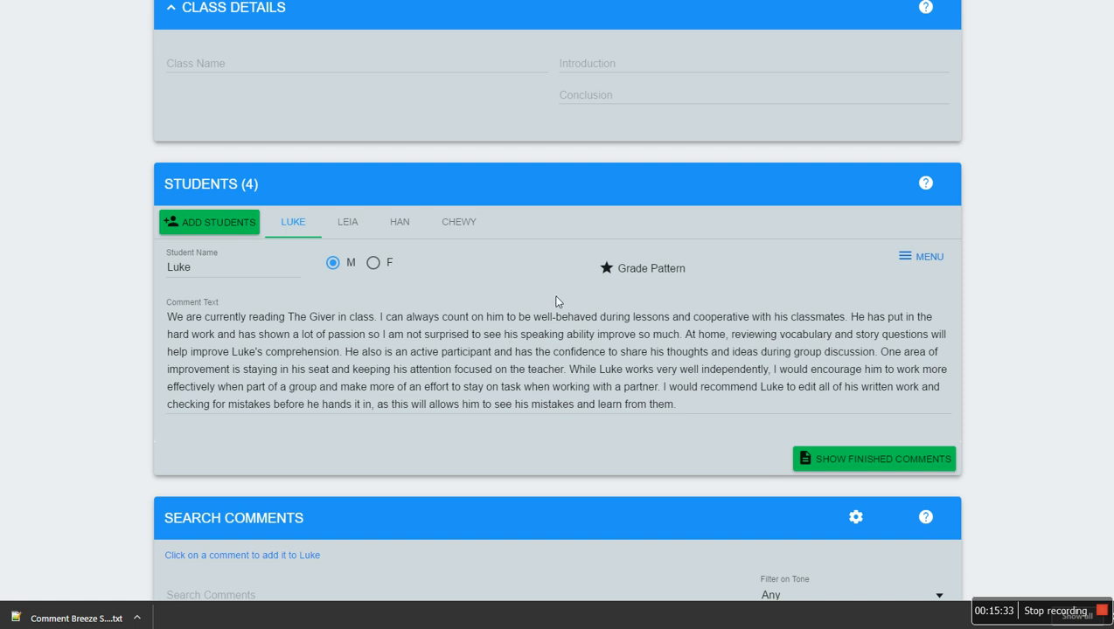
Step: Grade the second student all positive, save, and continue to the next student's grading
left_click(352, 226)
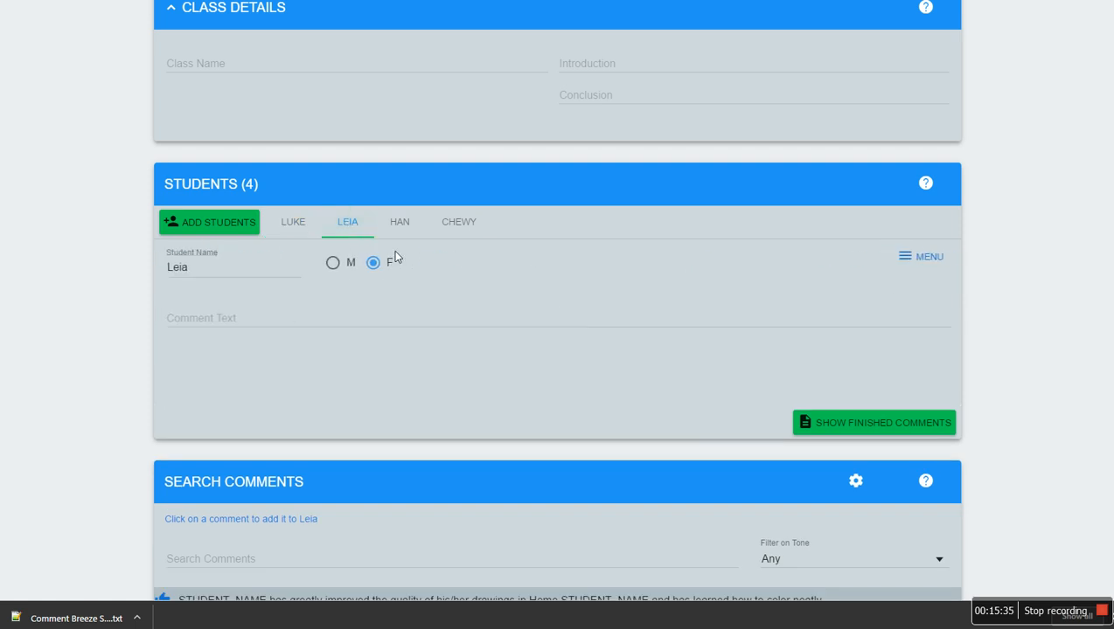
left_click(929, 257)
left_click(945, 301)
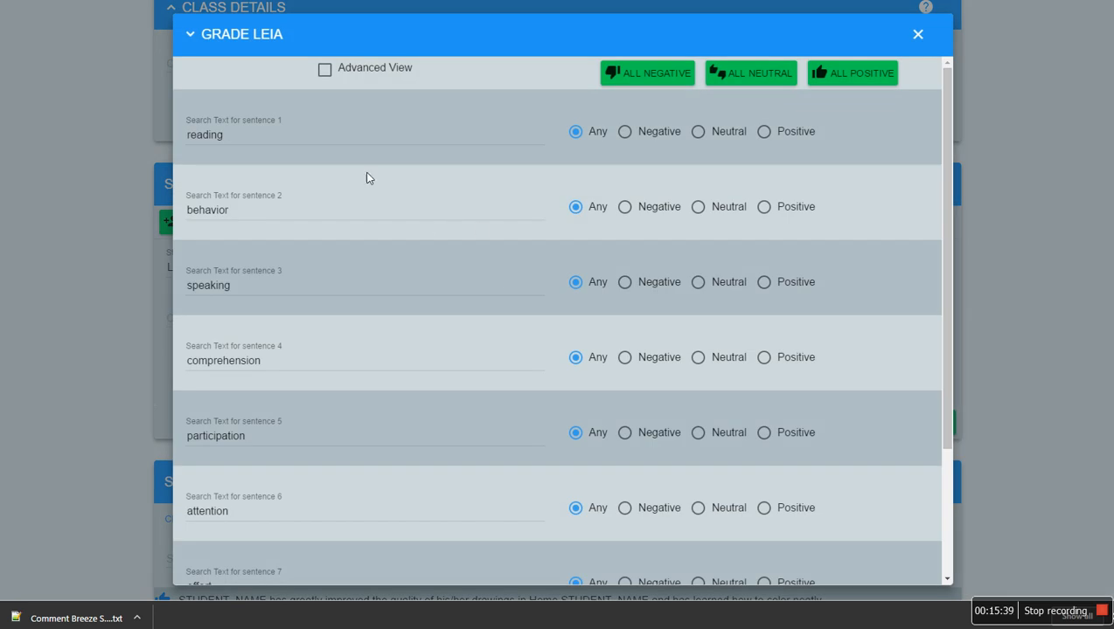
left_click(866, 79)
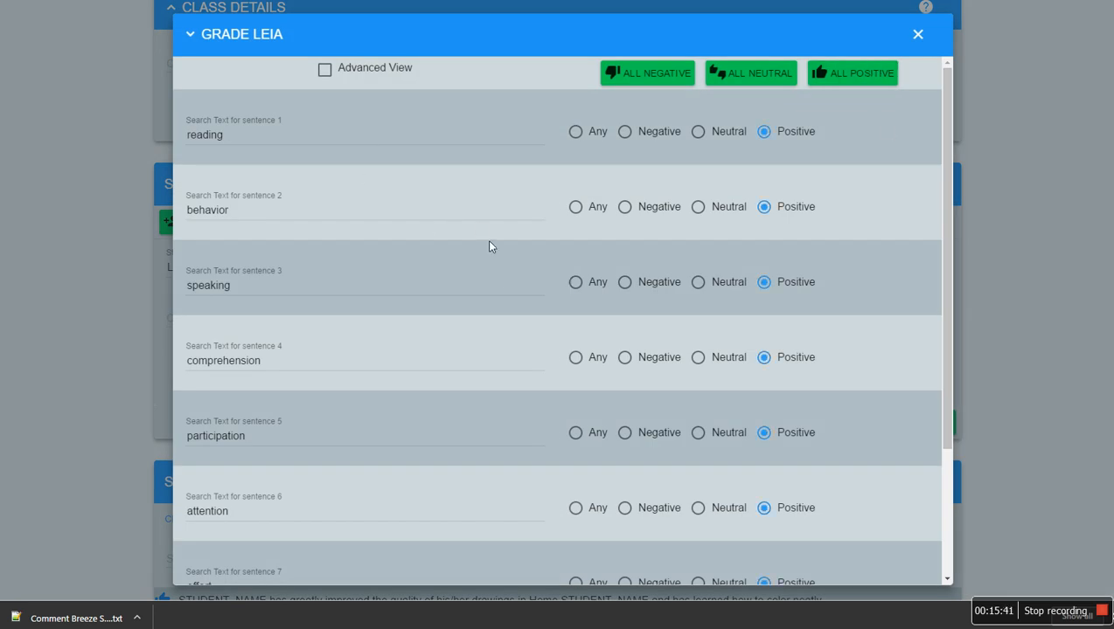
scroll(490, 248, "down", 3)
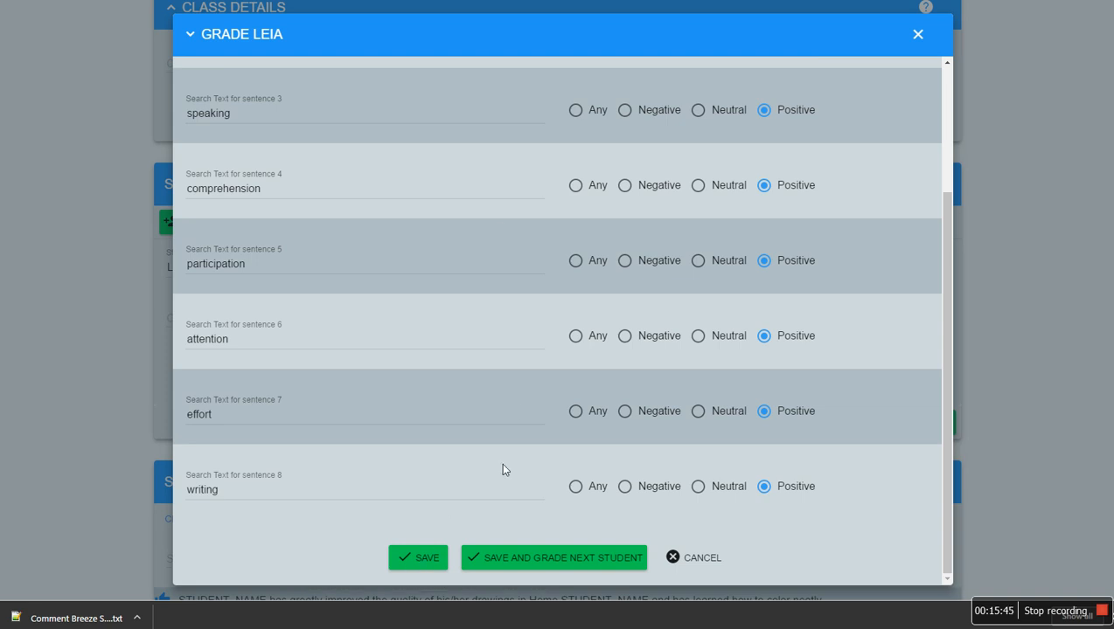
left_click(564, 558)
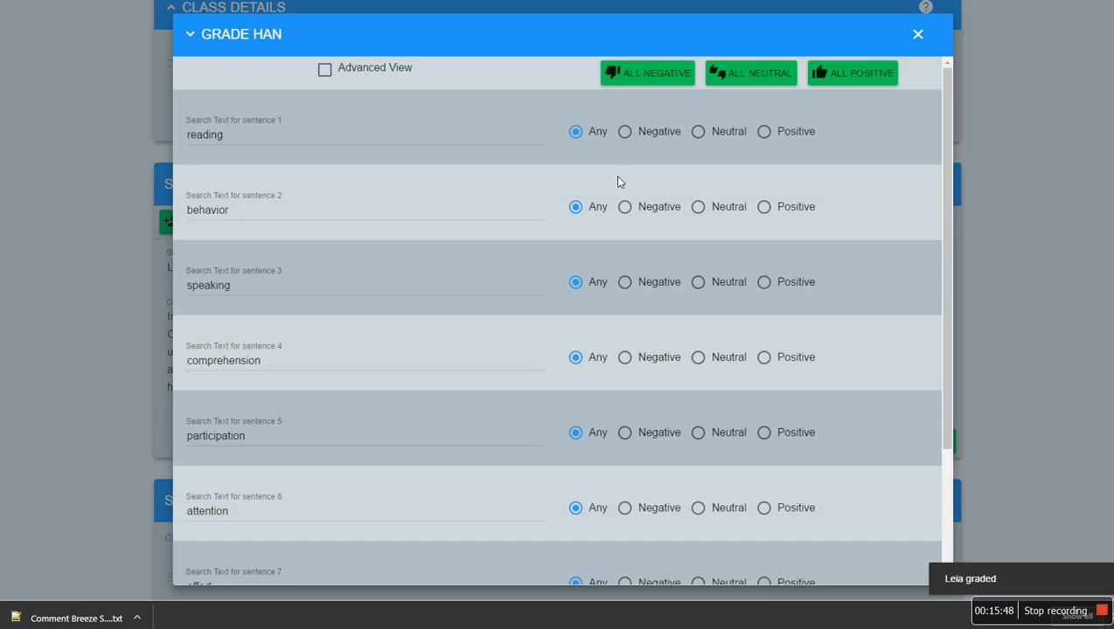
Step: Grade the third student all negative, save, and continue to the fourth student's grading
left_click(662, 77)
scroll(501, 268, "down", 3)
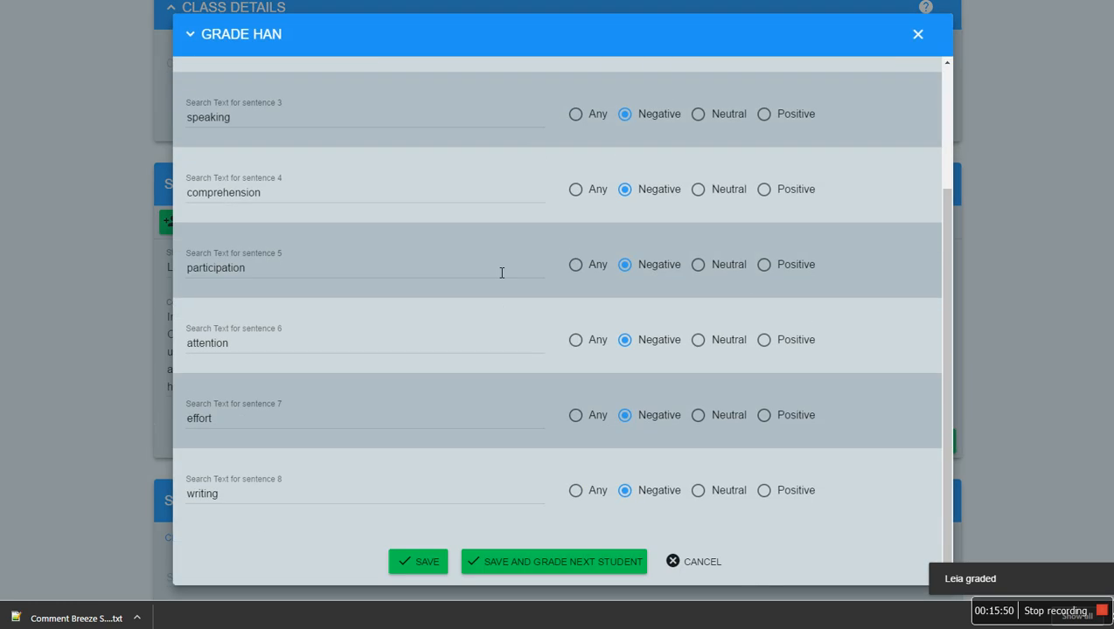
left_click(497, 564)
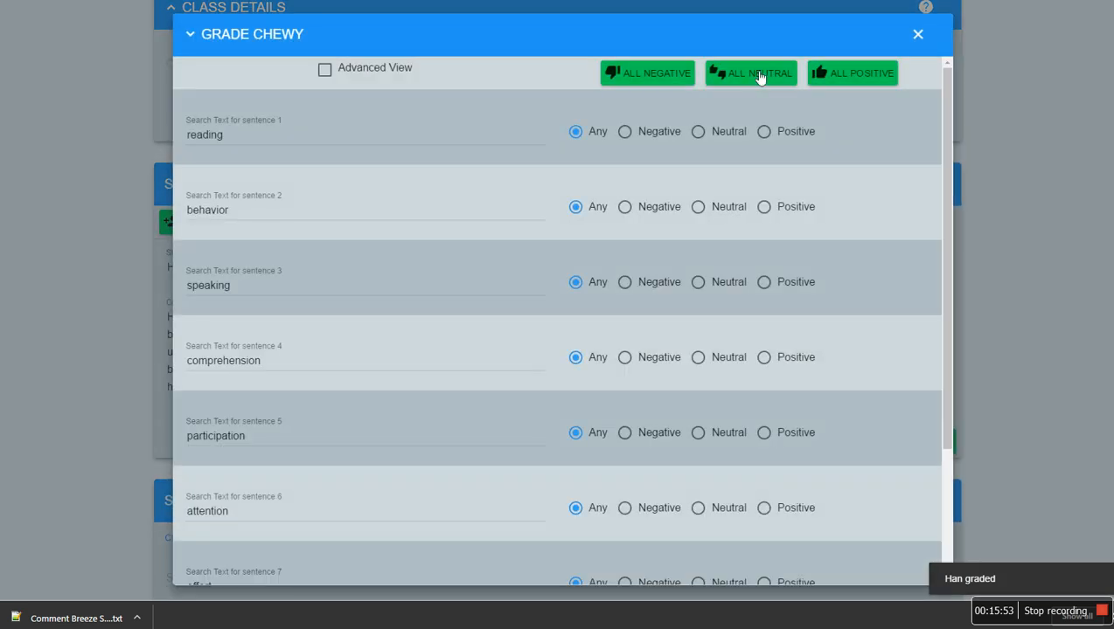
Step: Grade the fourth student all neutral except Positive behavior and attention and Negative speaking, comprehension and participation, and save the grades
left_click(750, 75)
left_click(764, 208)
left_click(624, 282)
left_click(624, 357)
left_click(624, 433)
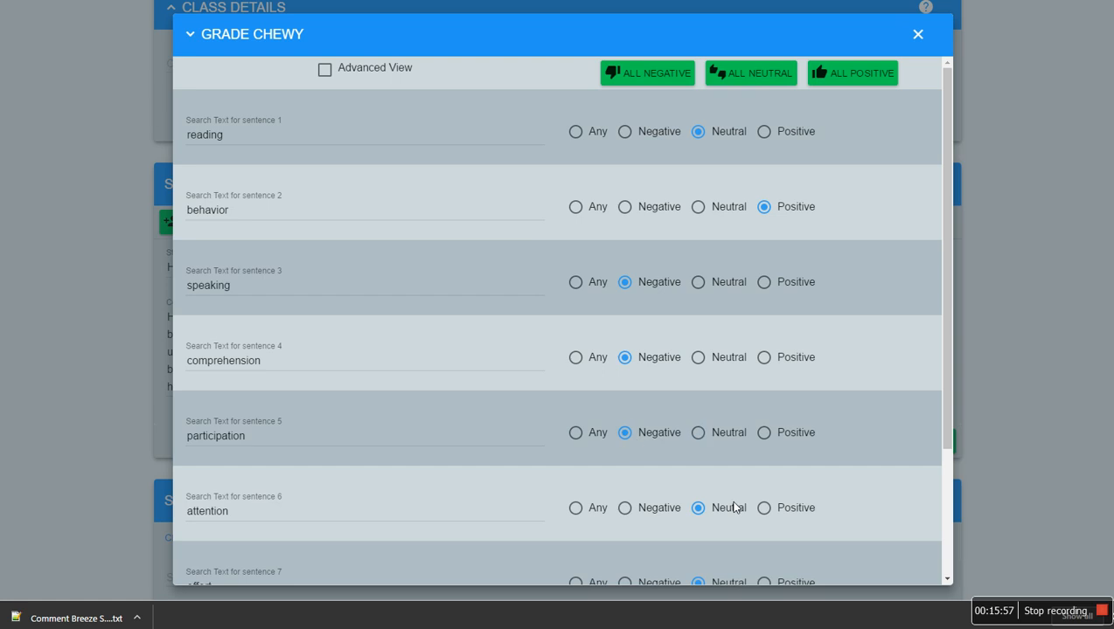
left_click(764, 508)
scroll(445, 397, "down", 3)
left_click(421, 561)
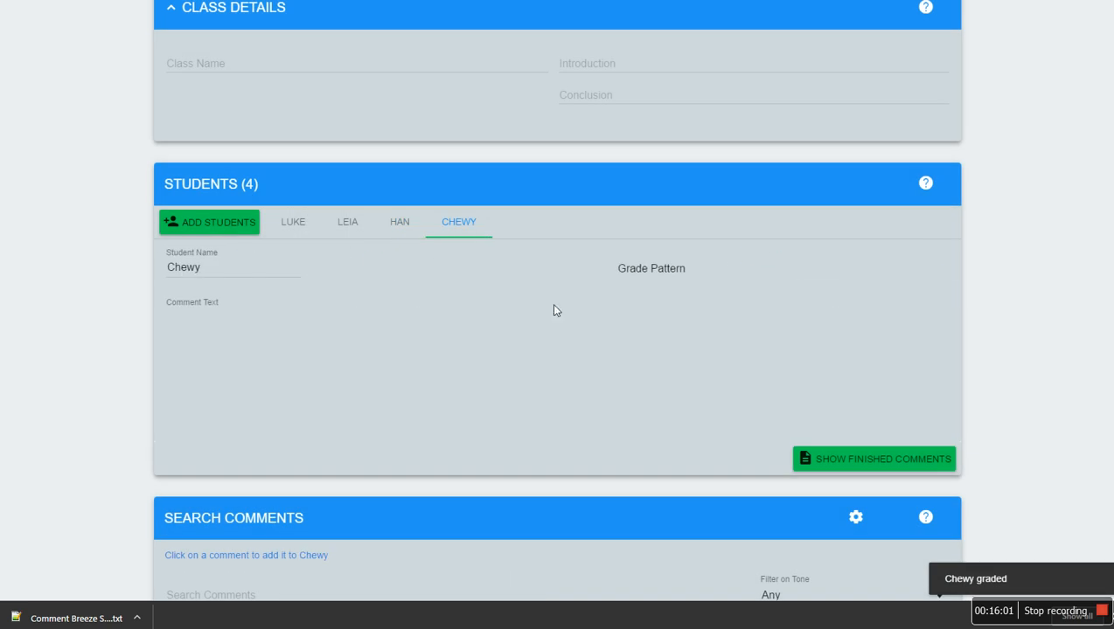
Step: Review the generated comment text of each student in the class, finishing on the fourth student's comment
left_click(393, 225)
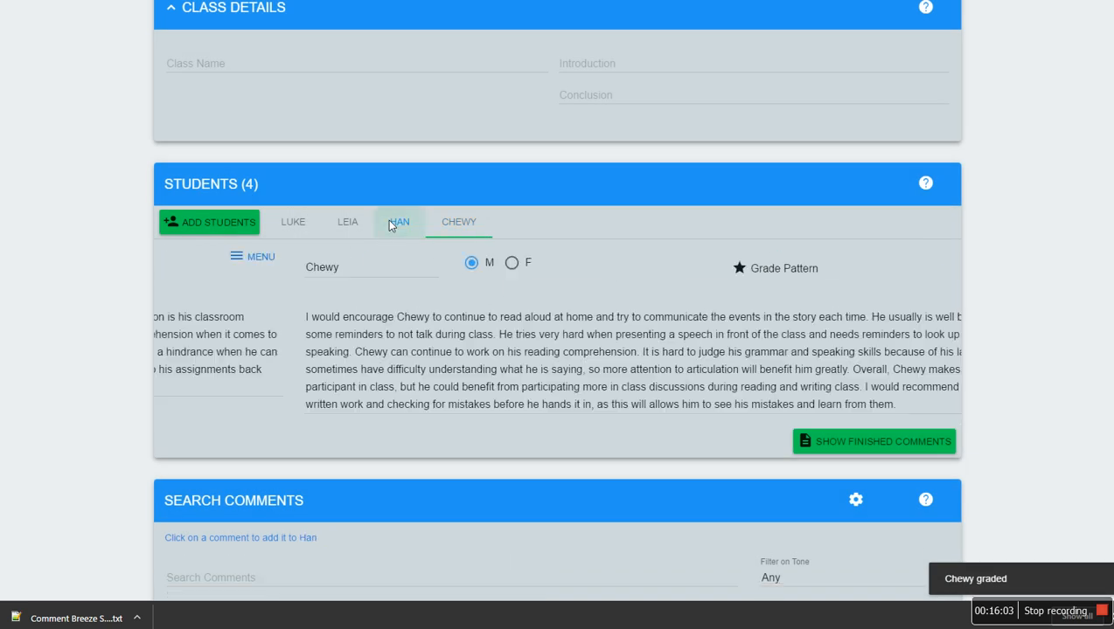
left_click(348, 222)
left_click(295, 223)
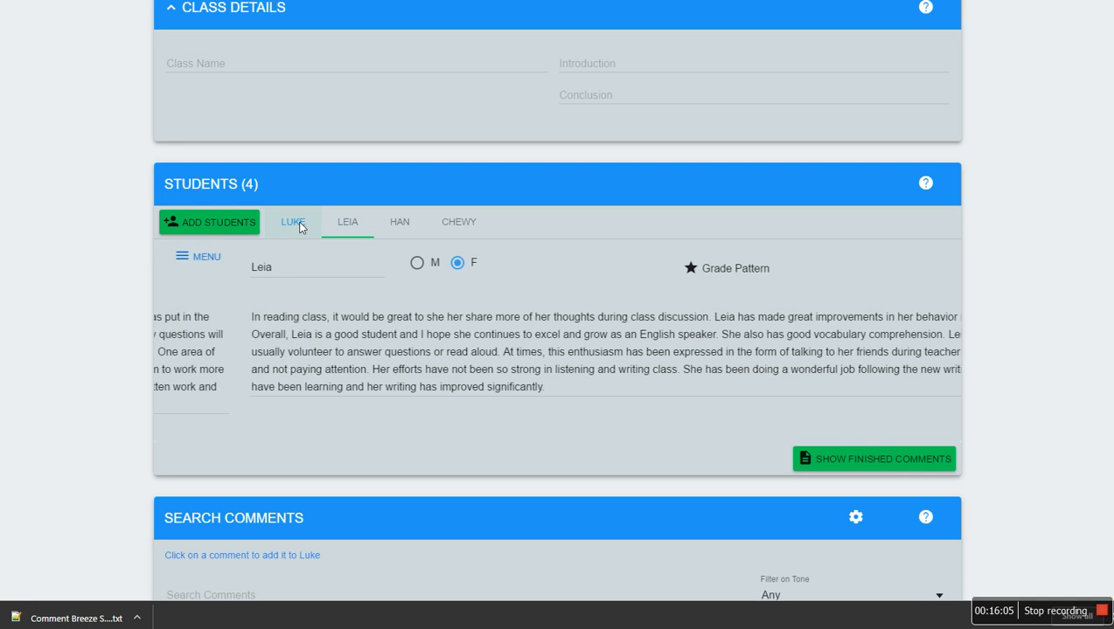
left_click(448, 225)
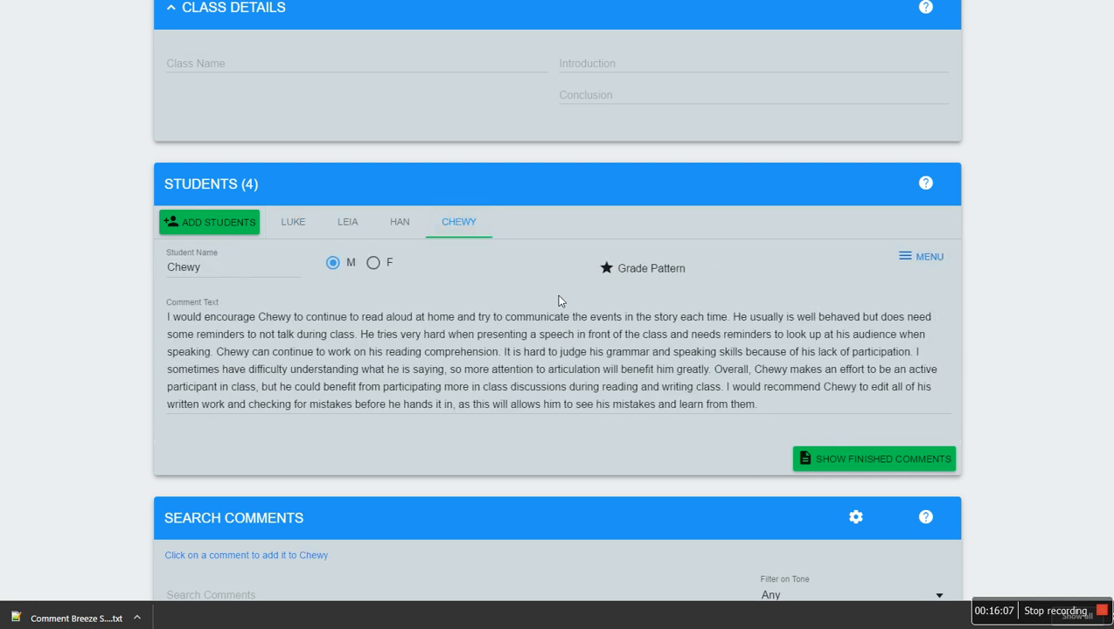
scroll(451, 322, "down", 4)
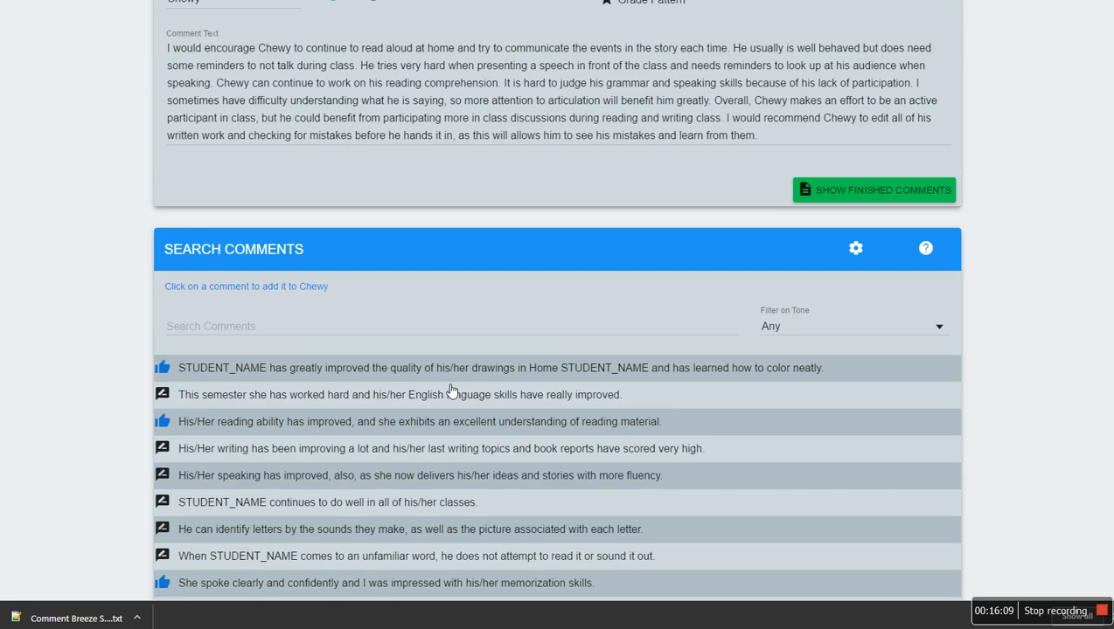
scroll(455, 394, "up", 5)
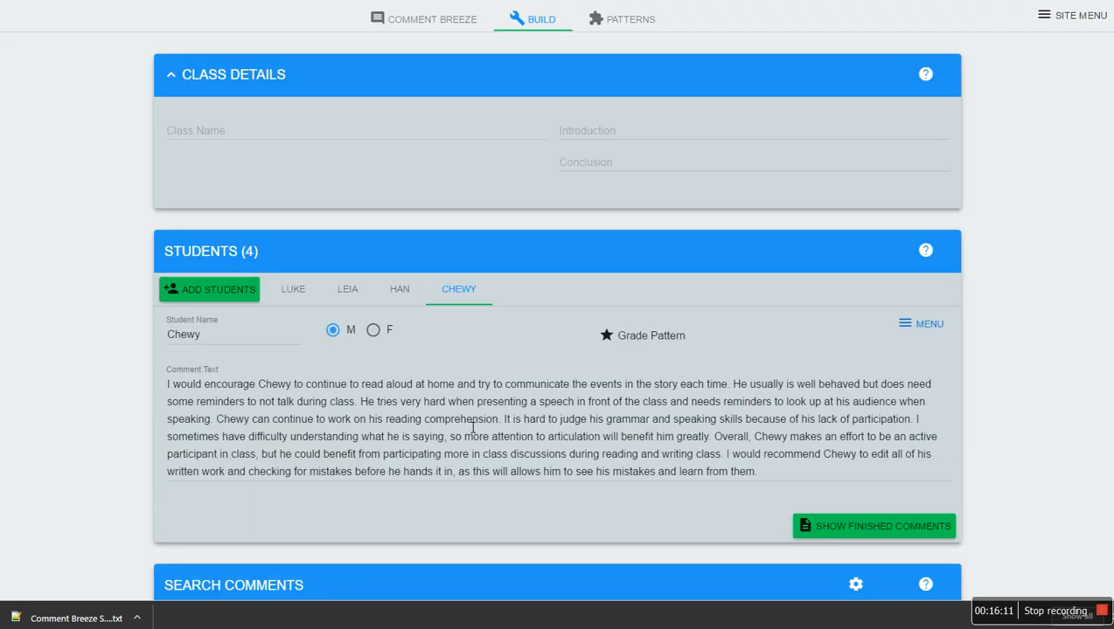
Step: Enter "English class" as the class name in the class details
left_click(247, 136)
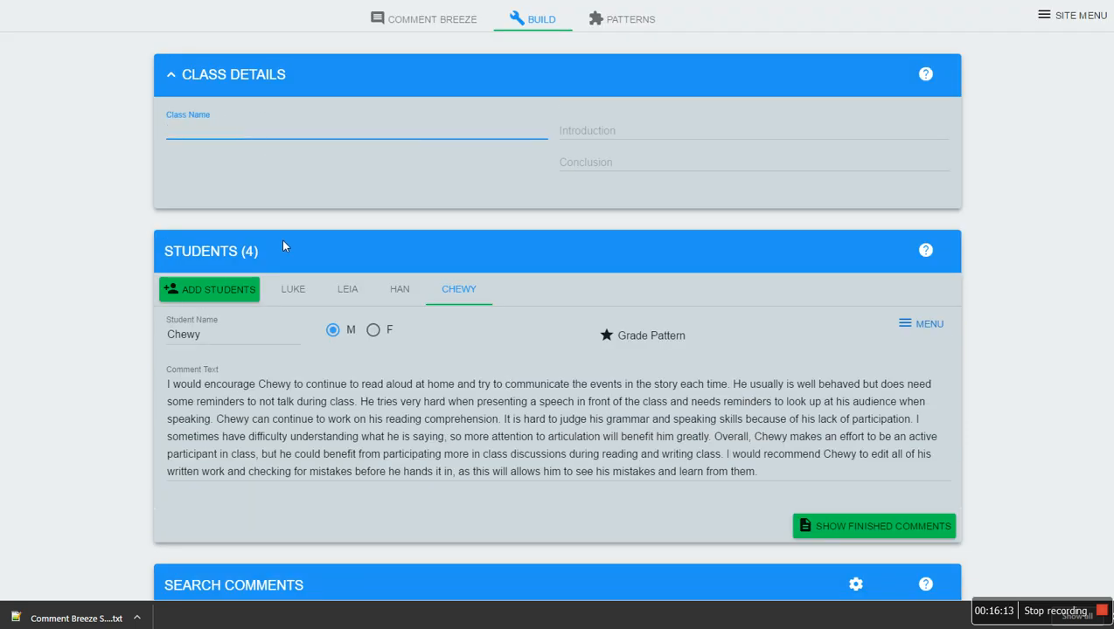
type("E")
key("BackSpace")
type("English class")
Step: Set the introduction to "Hello class, do you like grades?" and the conclusion to "Goodbye, I hope you get into Harvard."
left_click(620, 139)
type("Hello class, do ")
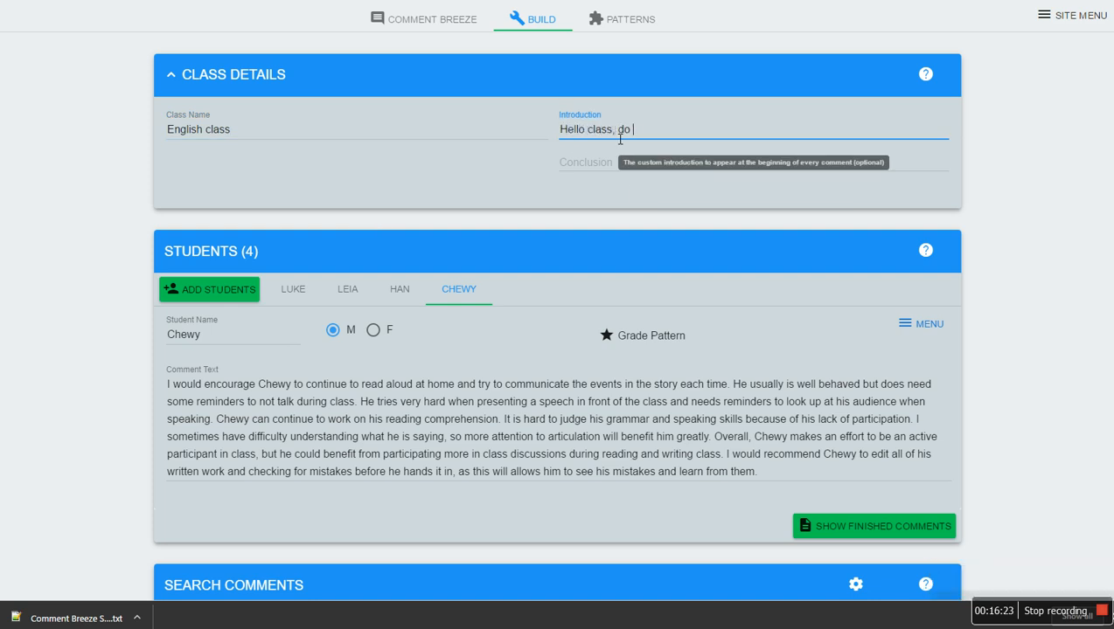
type("you like grades?")
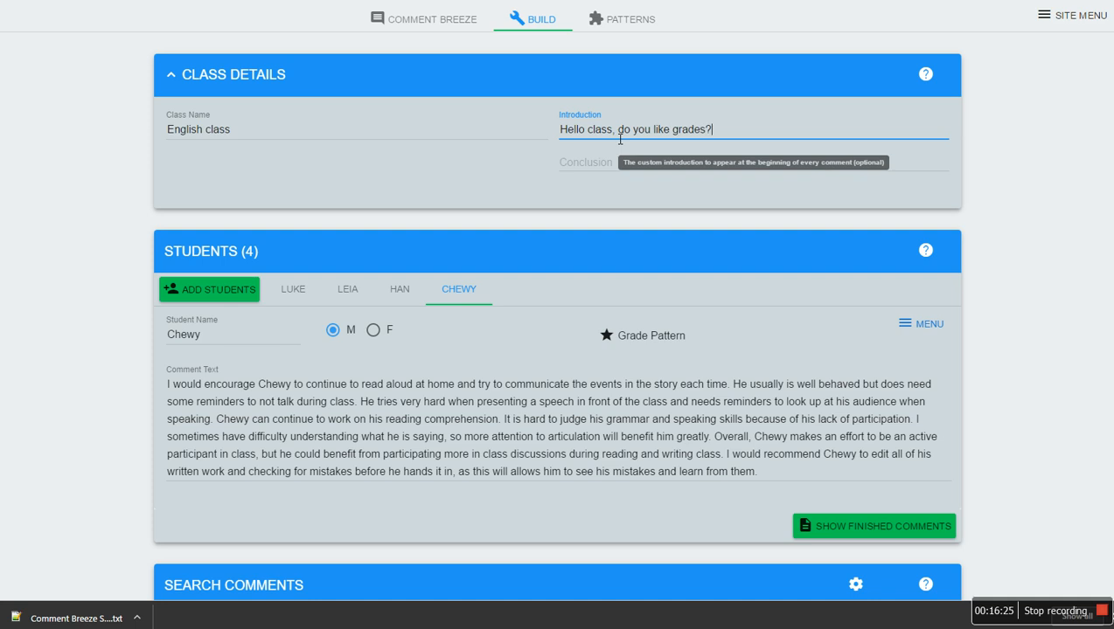
key("Tab")
type("Good")
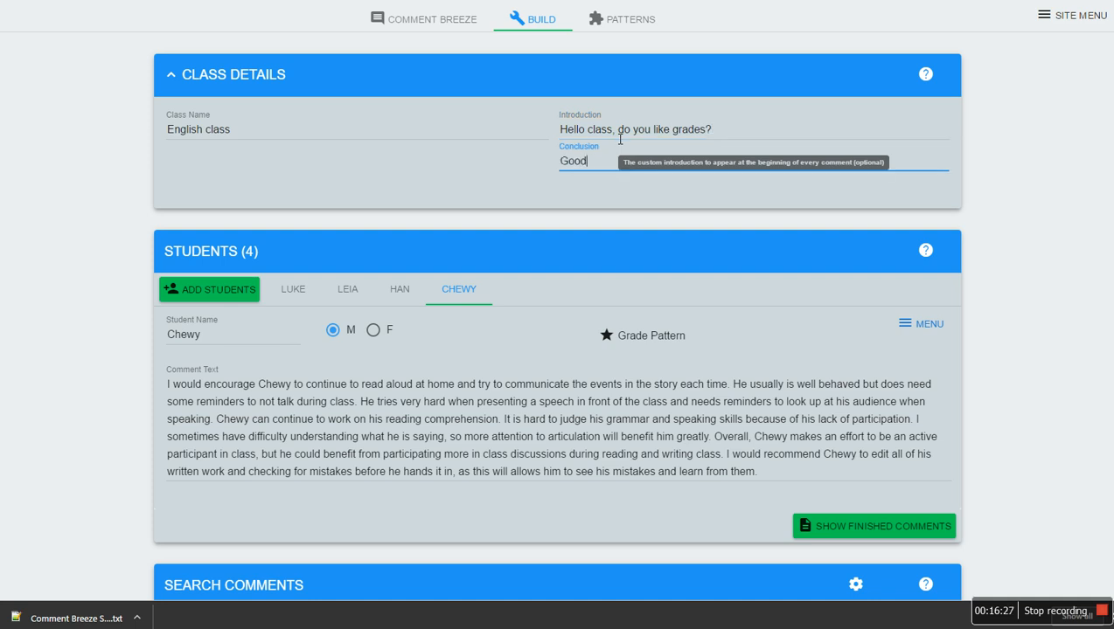
type("bye, I hope you al")
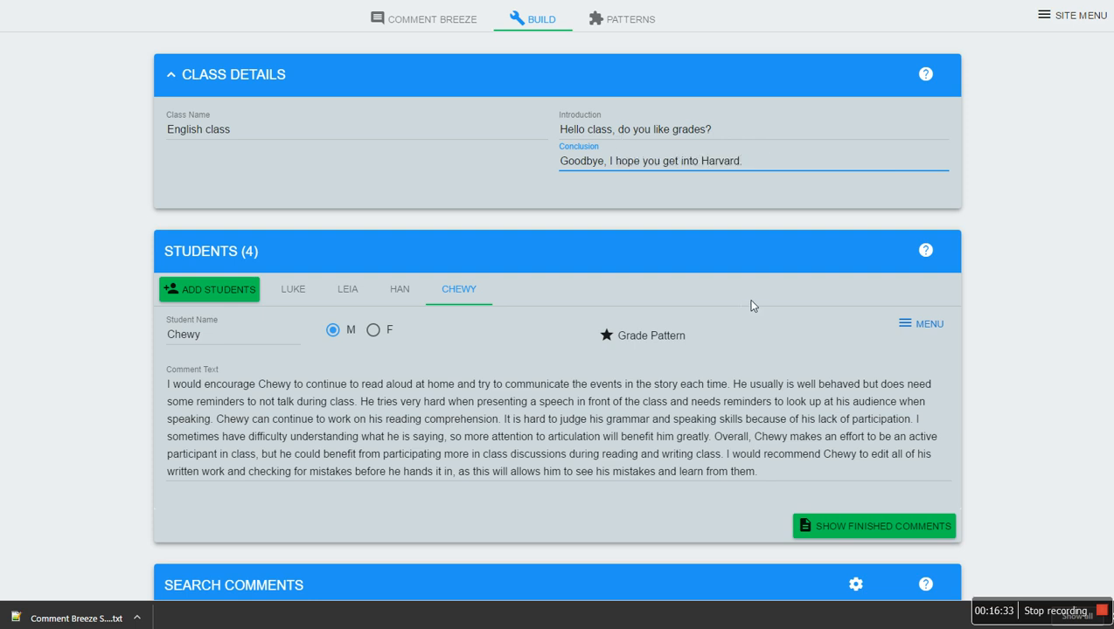
Step: Show the finished comments for the whole class, read through them to the last student, and close the overview
left_click(837, 525)
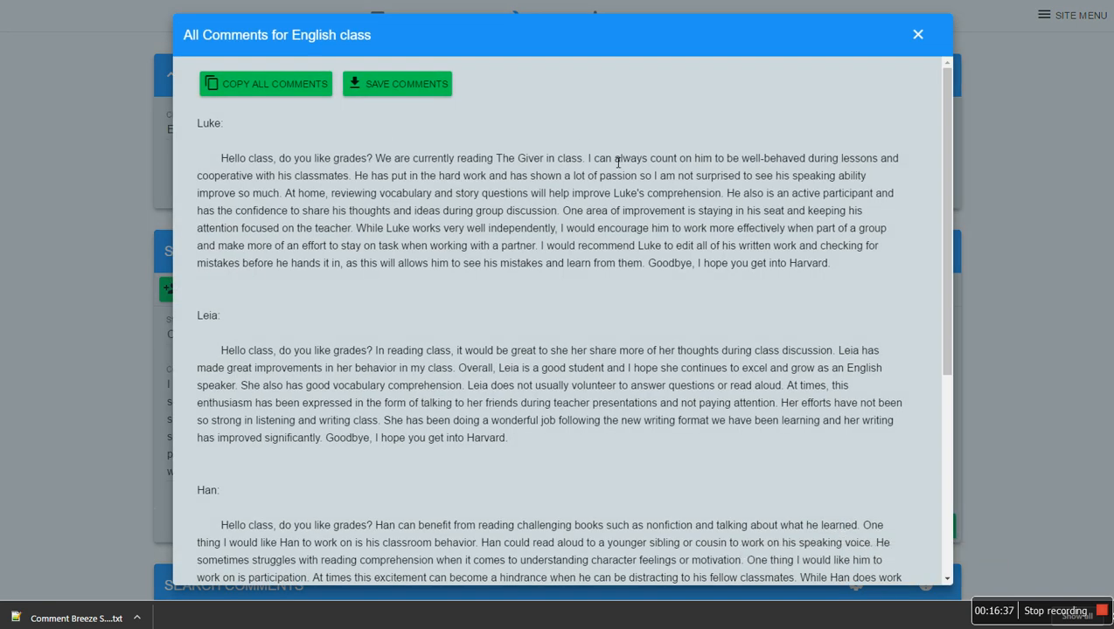
scroll(477, 260, "down", 4)
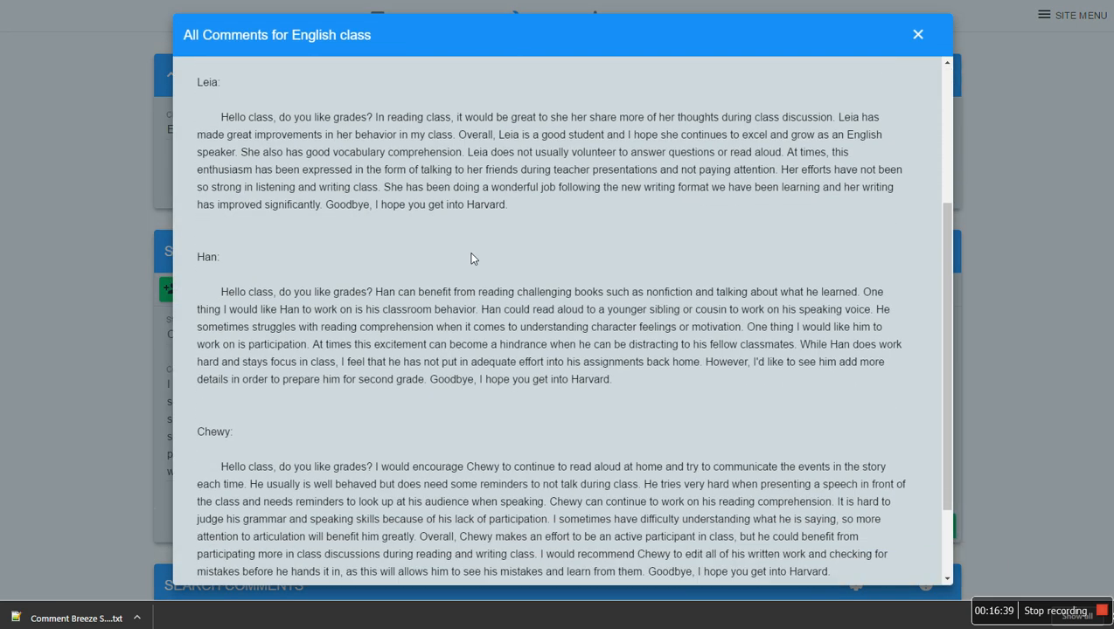
left_click(551, 564)
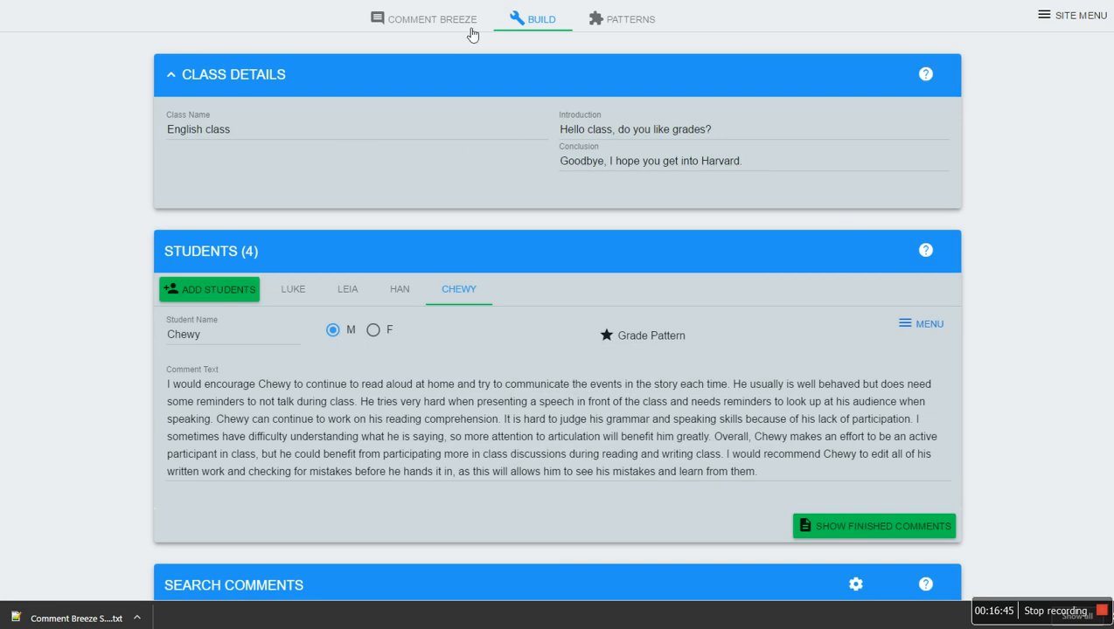
left_click(1075, 16)
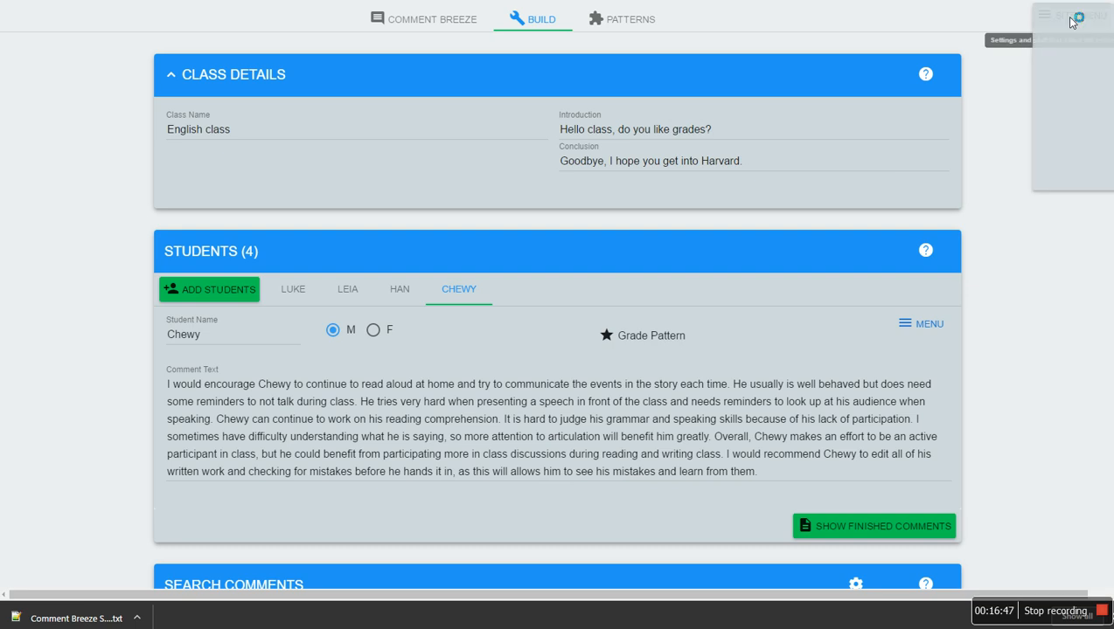
left_click(798, 214)
left_click(465, 26)
left_click(559, 19)
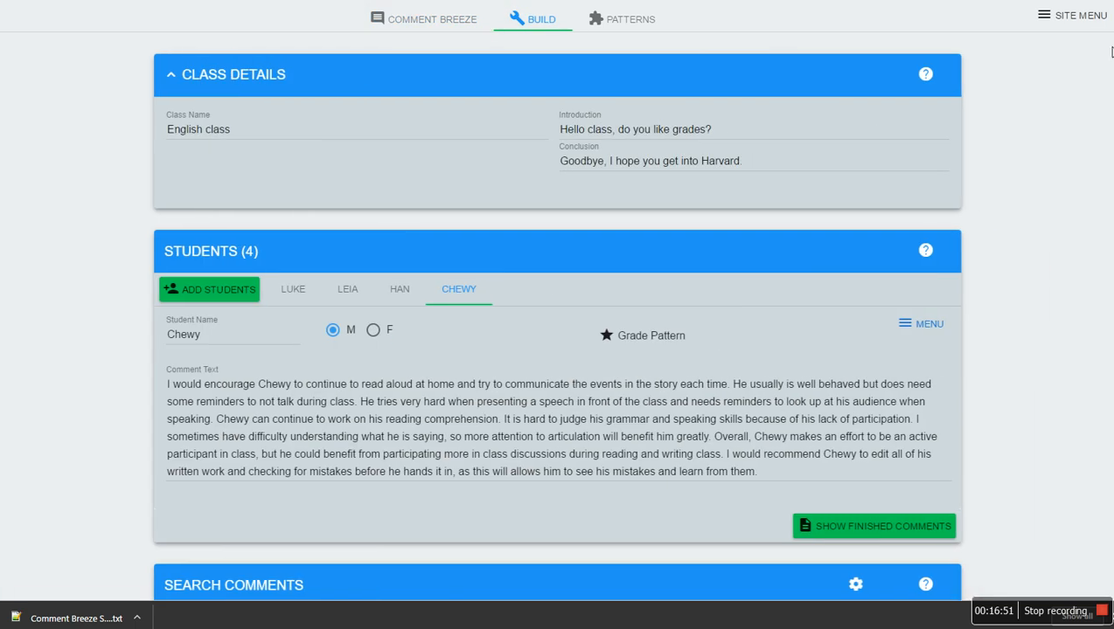
Step: Open the color themes and preview Darkula, Grass, Prince, Matrix and Adventure before returning to Breezy
left_click(1072, 17)
left_click(1072, 93)
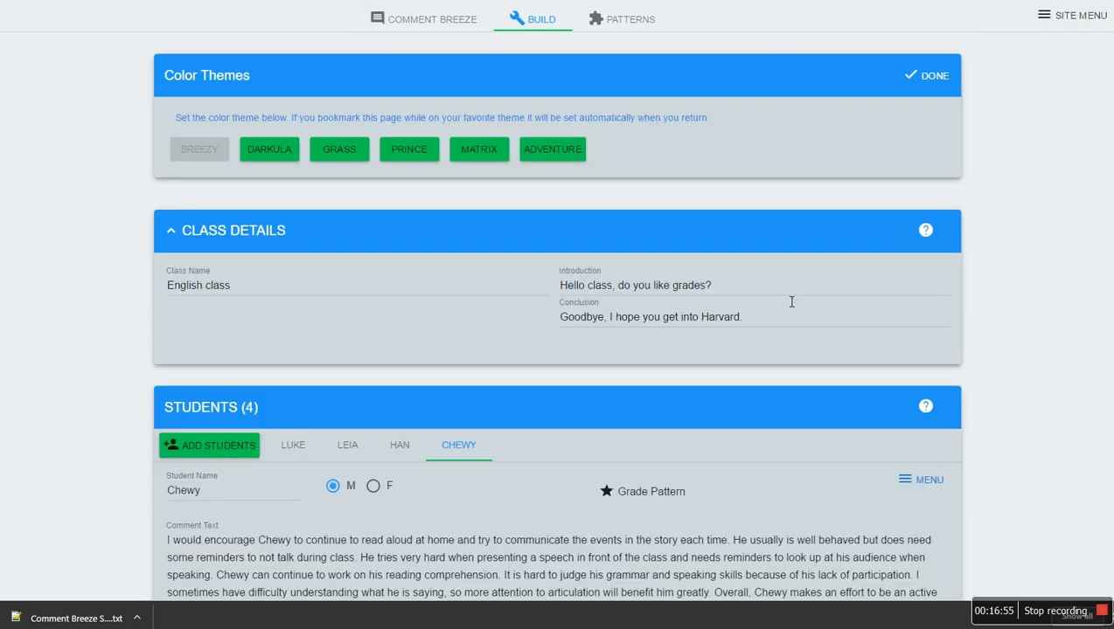
left_click(275, 147)
left_click(339, 152)
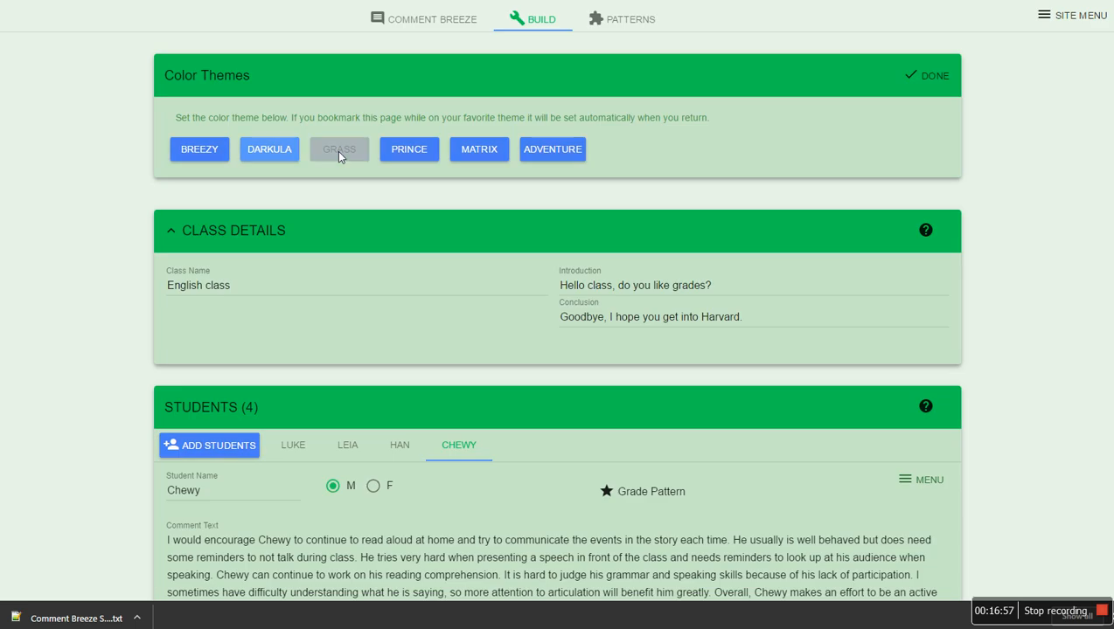
left_click(408, 150)
left_click(496, 151)
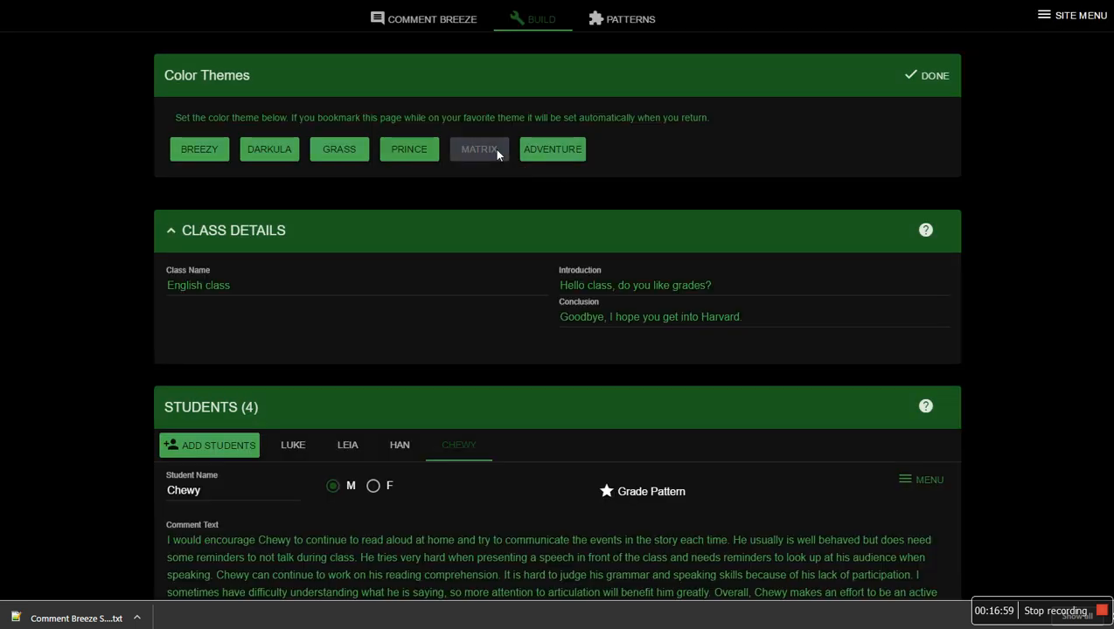
left_click(552, 149)
left_click(403, 152)
left_click(325, 150)
left_click(263, 150)
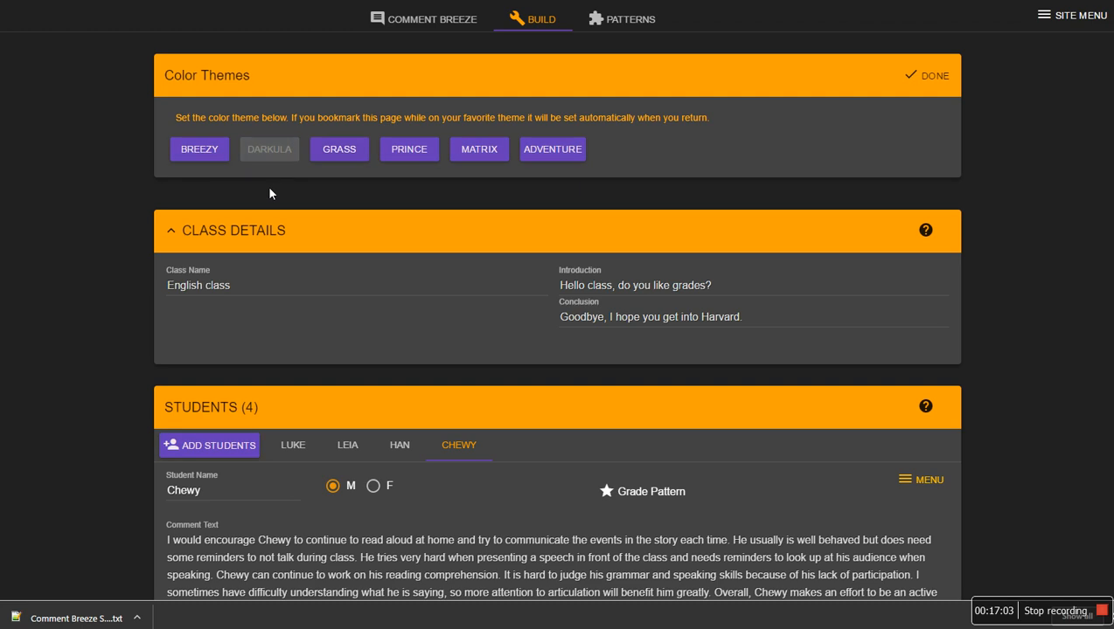
left_click(197, 154)
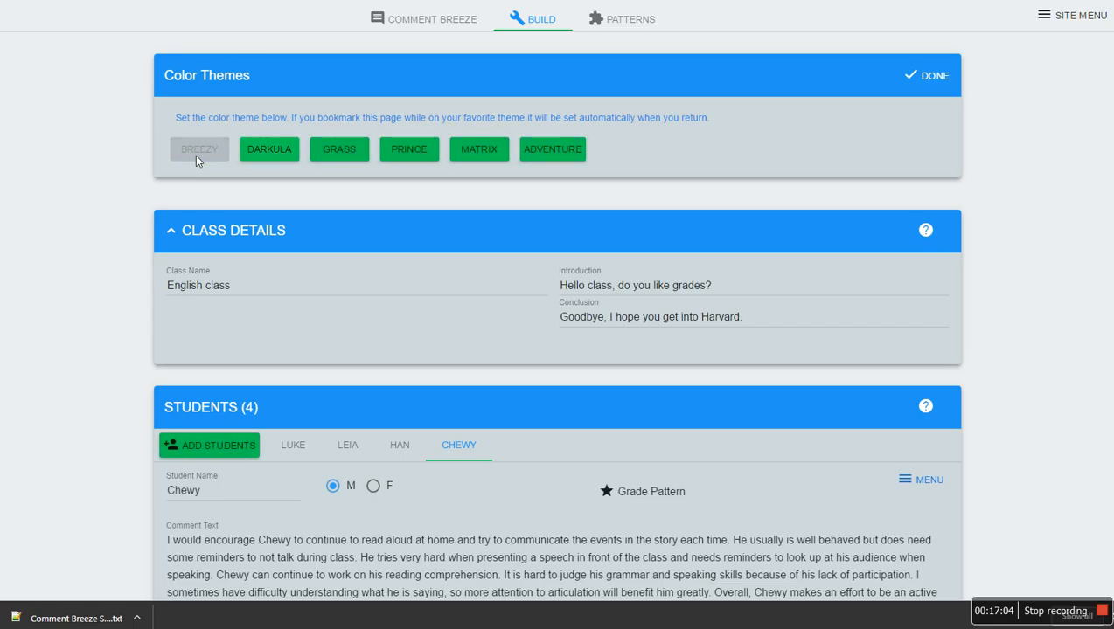
Step: Compare the Grass theme with Prince and Matrix, apply Grass, check it across the page, and finish the theme selection
left_click(339, 152)
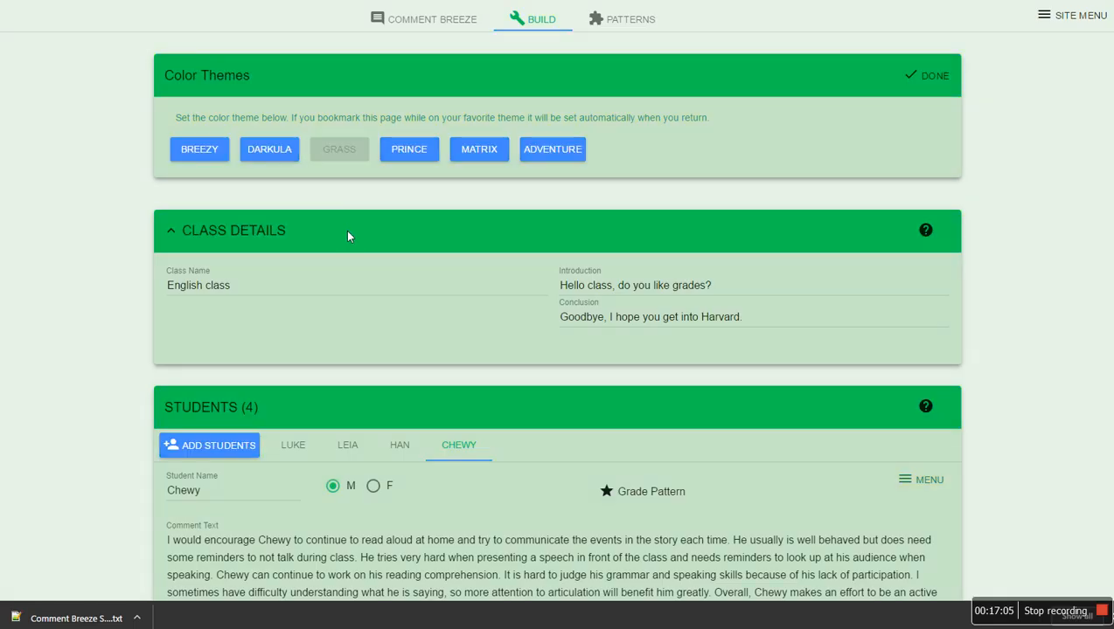
left_click(409, 152)
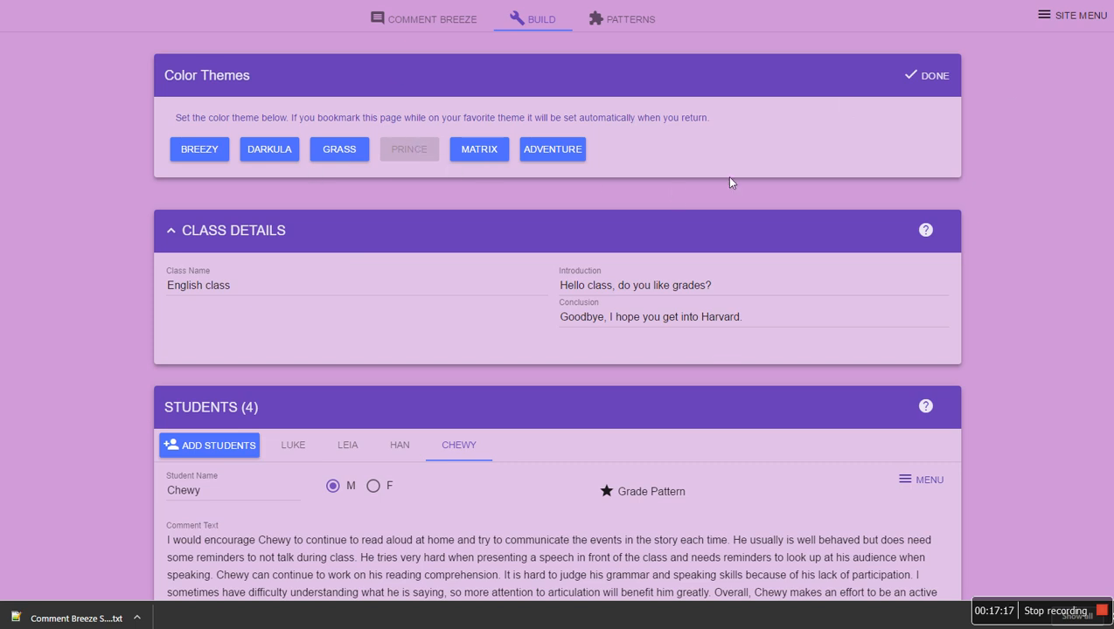
left_click(495, 164)
left_click(348, 154)
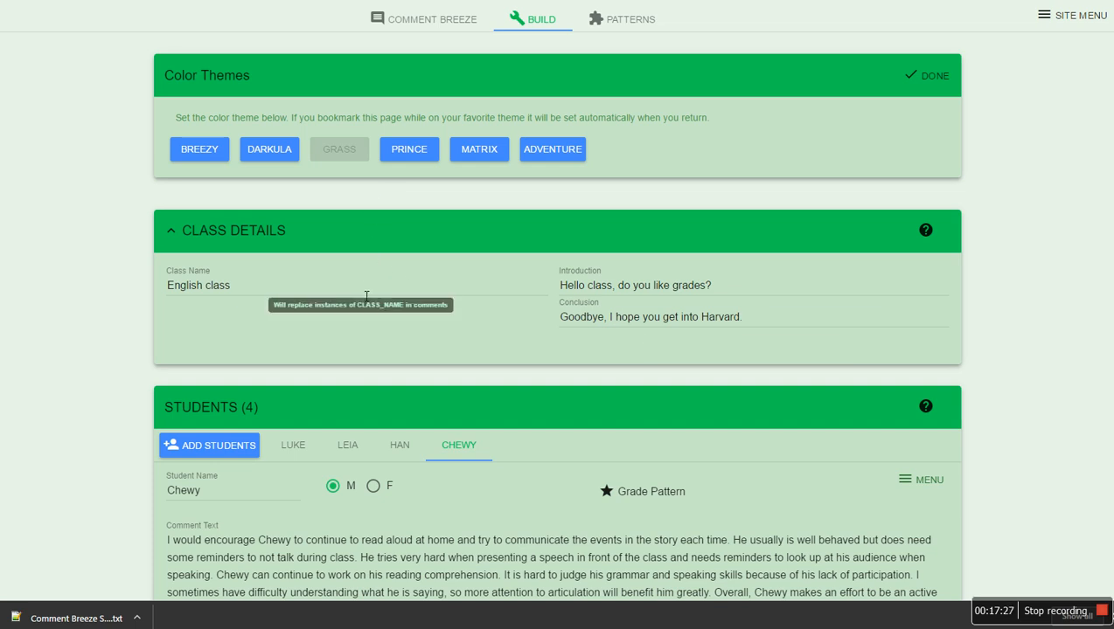
scroll(368, 298, "down", 4)
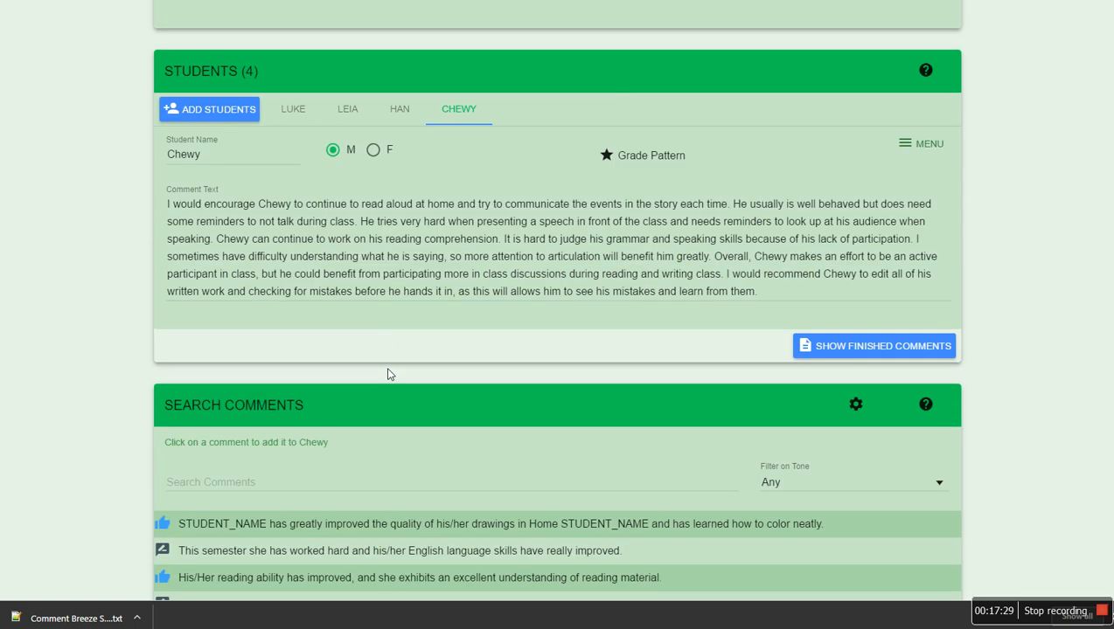
scroll(388, 374, "down", 5)
scroll(390, 374, "up", 10)
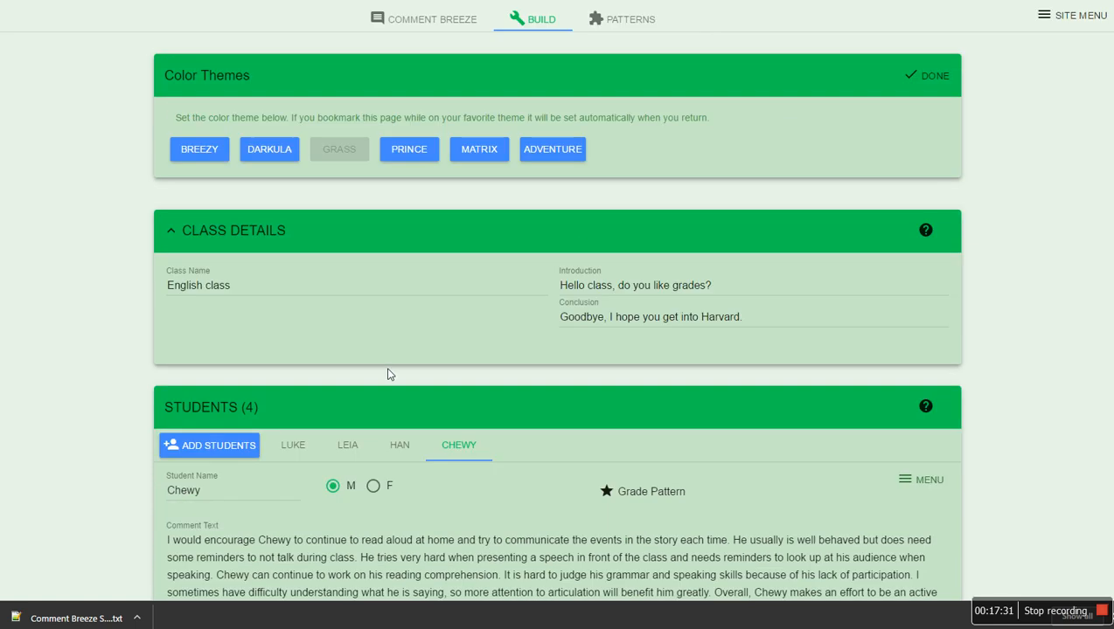
left_click(932, 77)
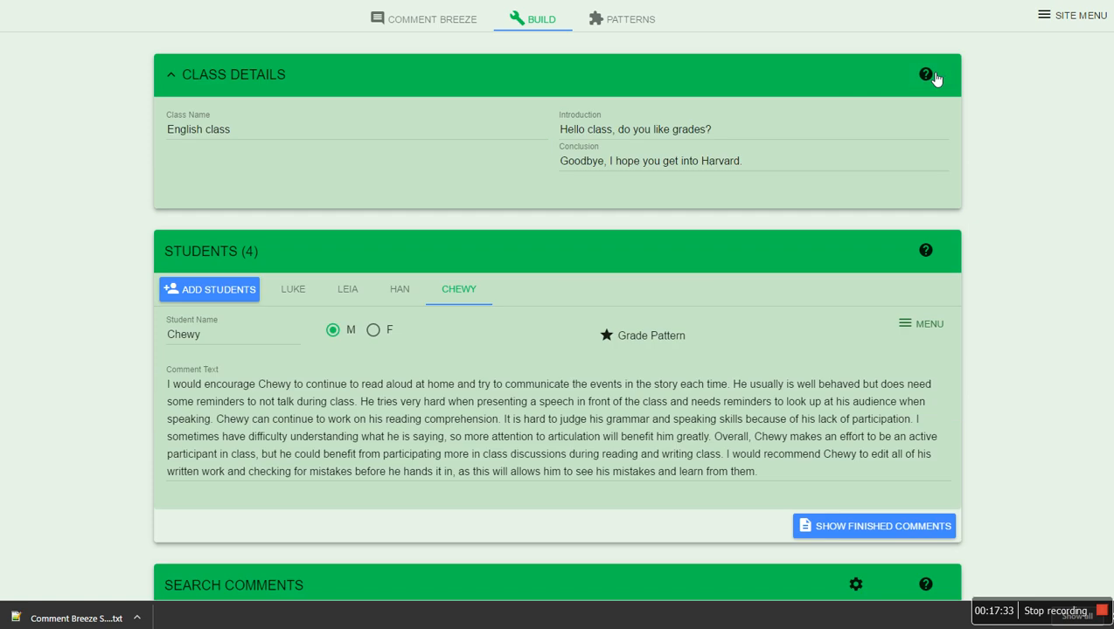
left_click(1072, 16)
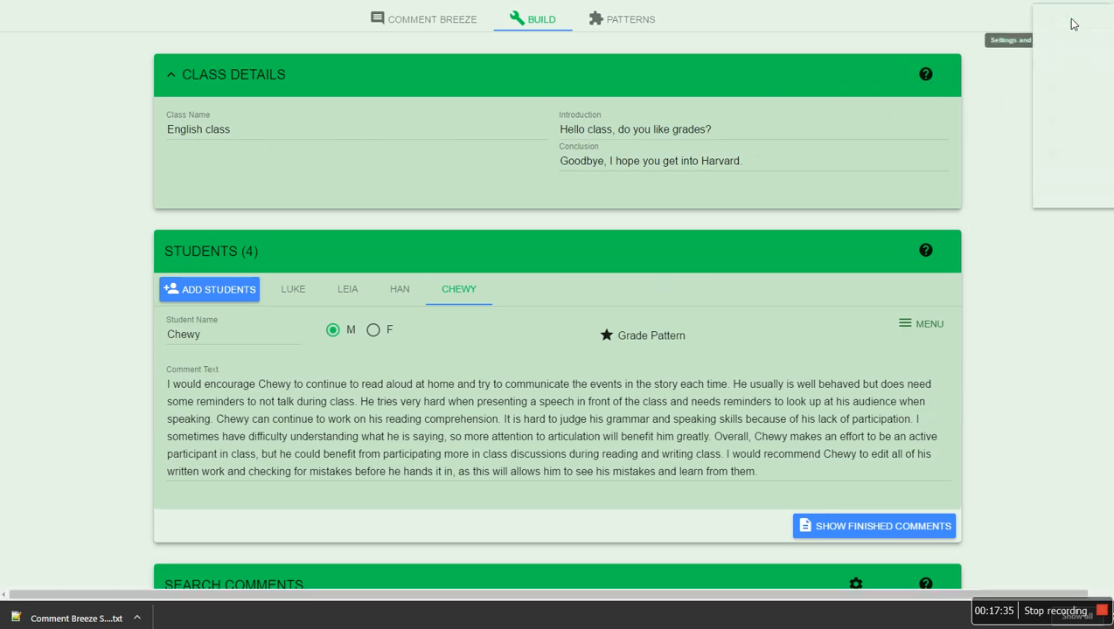
left_click(1075, 94)
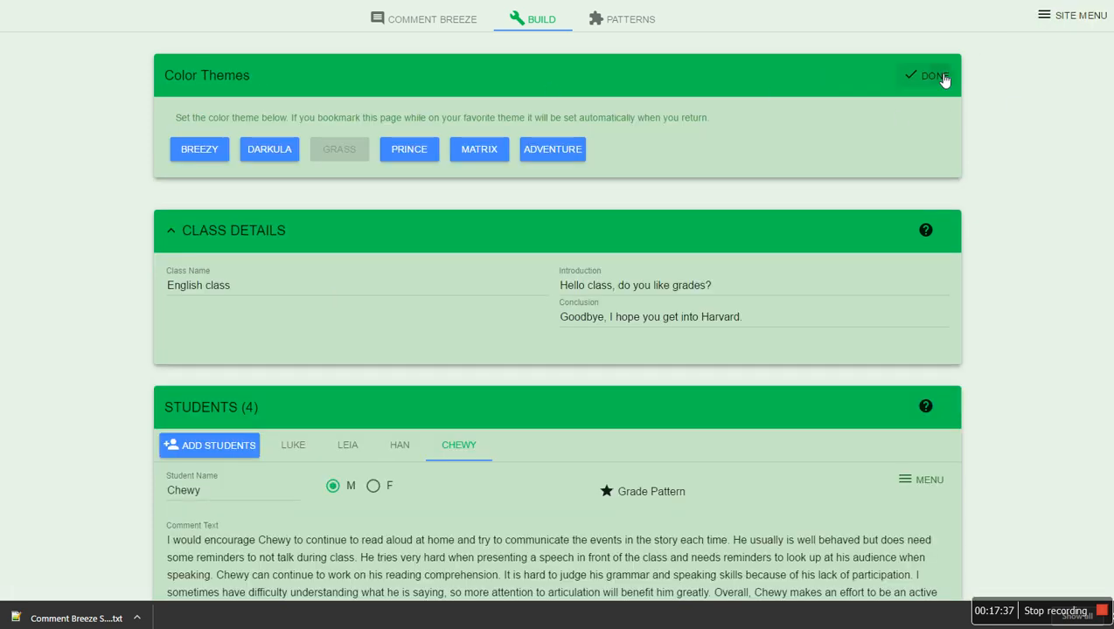
left_click(933, 77)
Step: Collapse the class details section and look over the rest of the Build page
left_click(158, 74)
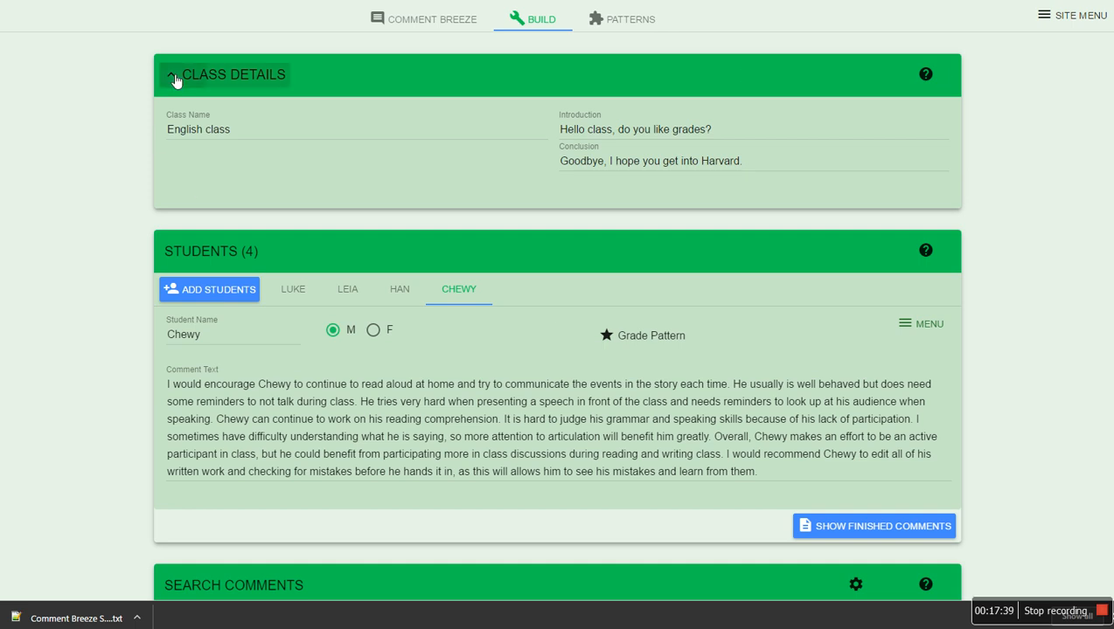
scroll(154, 191, "down", 4)
scroll(218, 271, "up", 4)
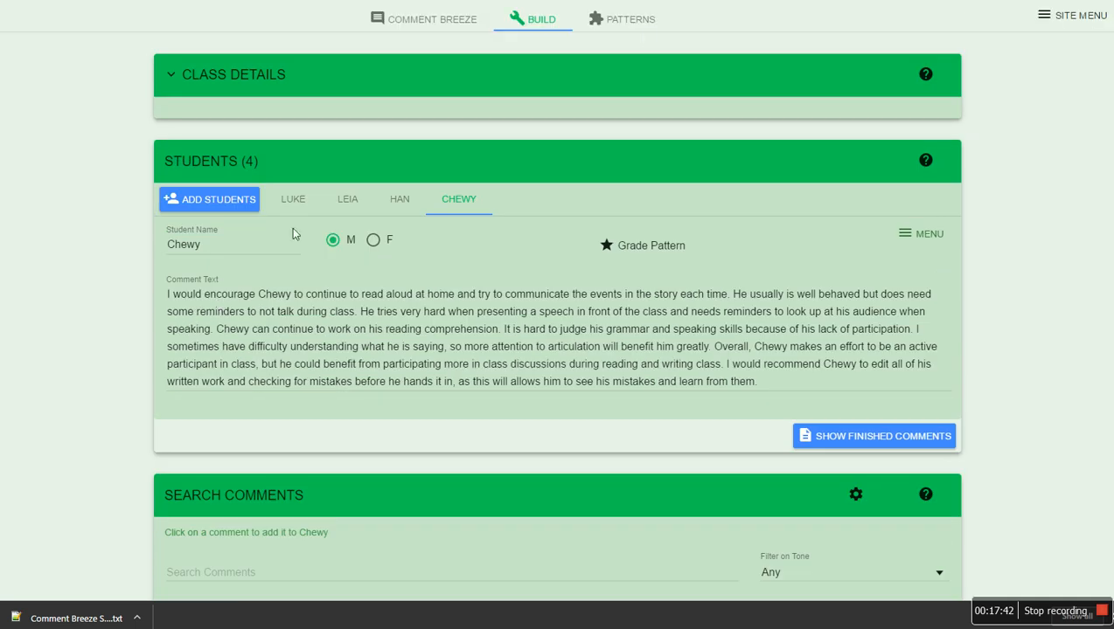
Step: Visit the Patterns page, return to the Comment Breeze welcome page, and show the site-wide options
left_click(639, 19)
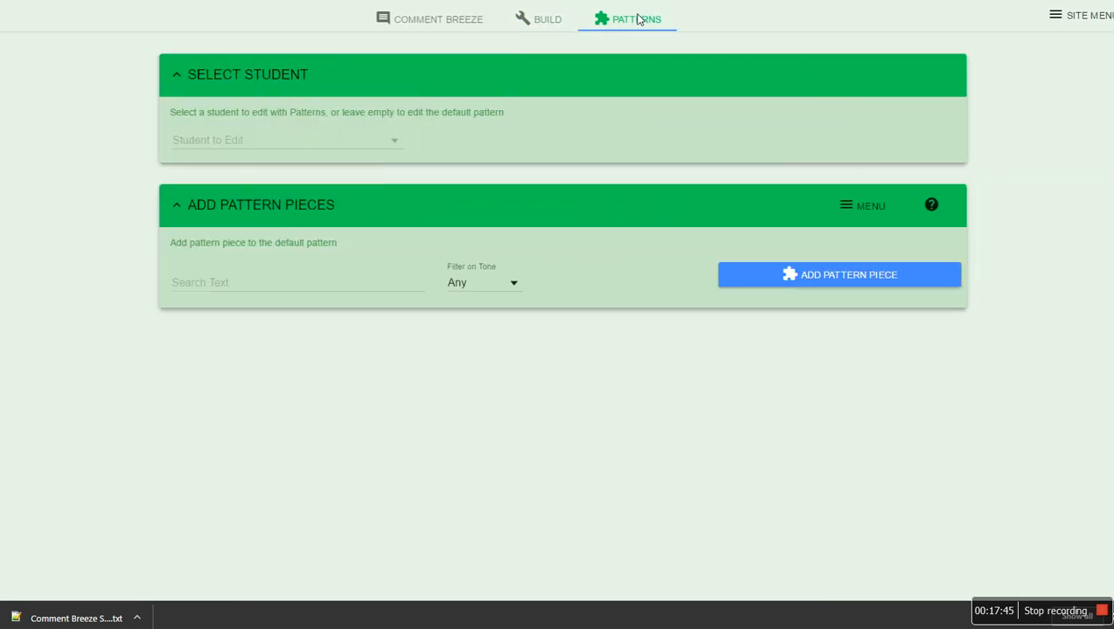
left_click(462, 27)
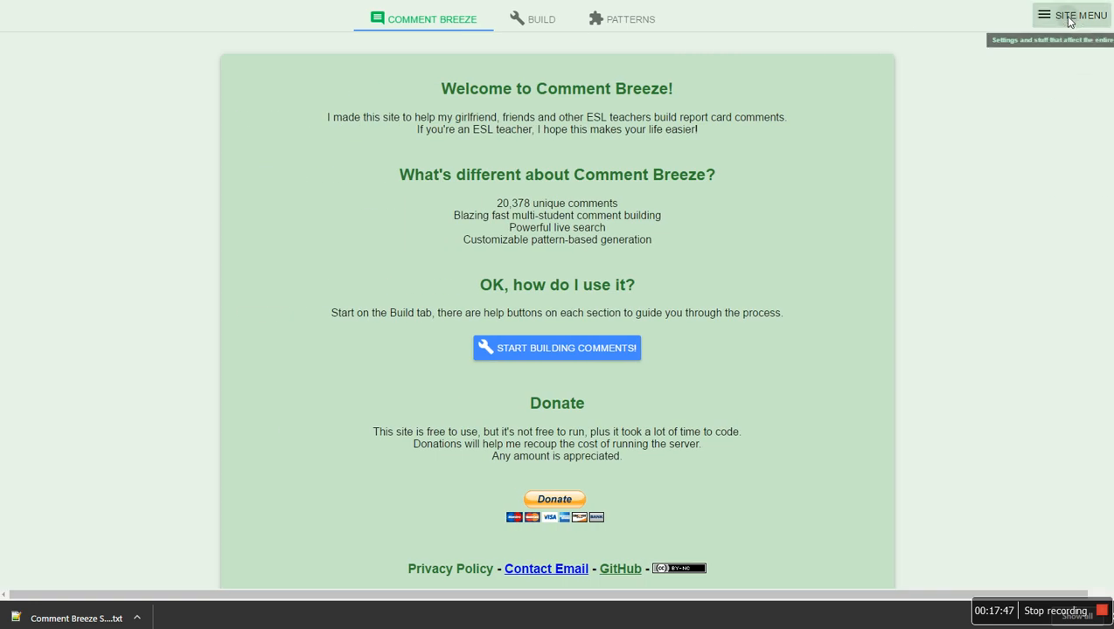
left_click(1069, 19)
left_click(952, 202)
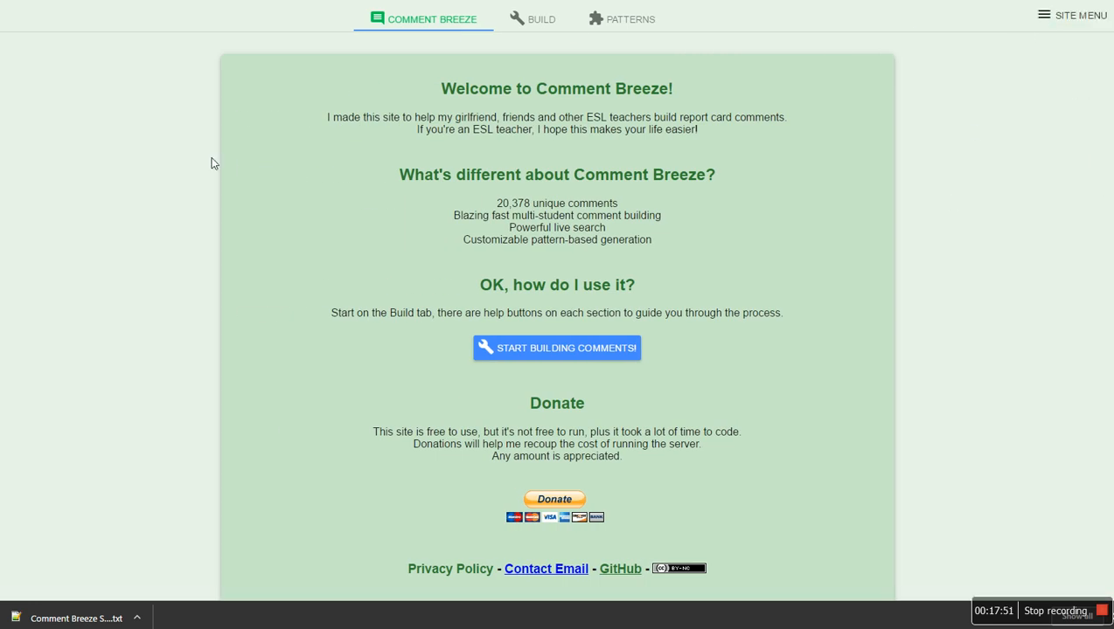
left_click(1085, 18)
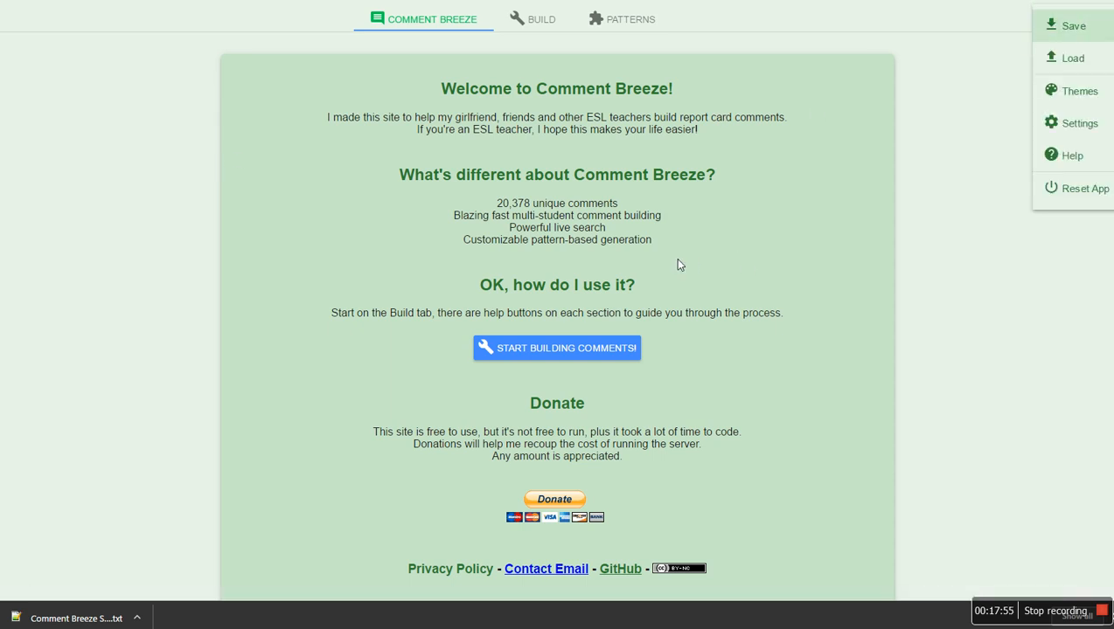